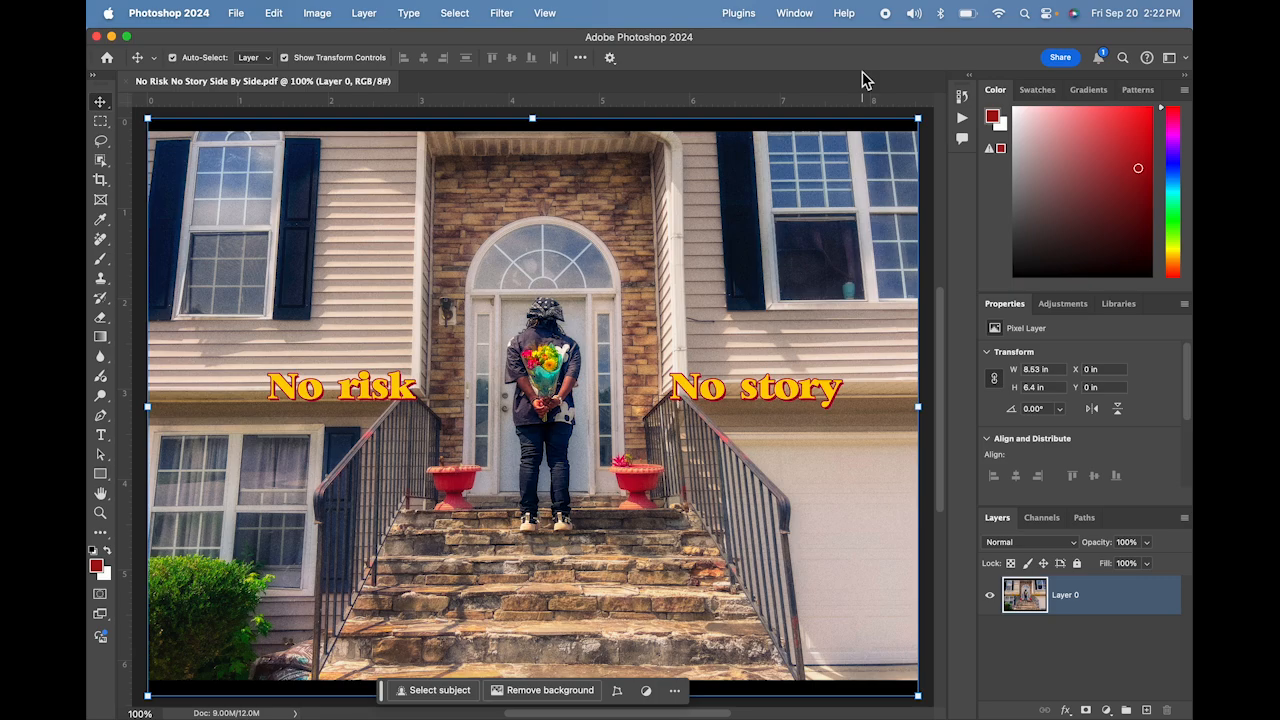
Step: Place one vertical and one horizontal guide through the center of the image
{"action": "key", "text": "super"}
{"action": "key", "text": "super+minus"}
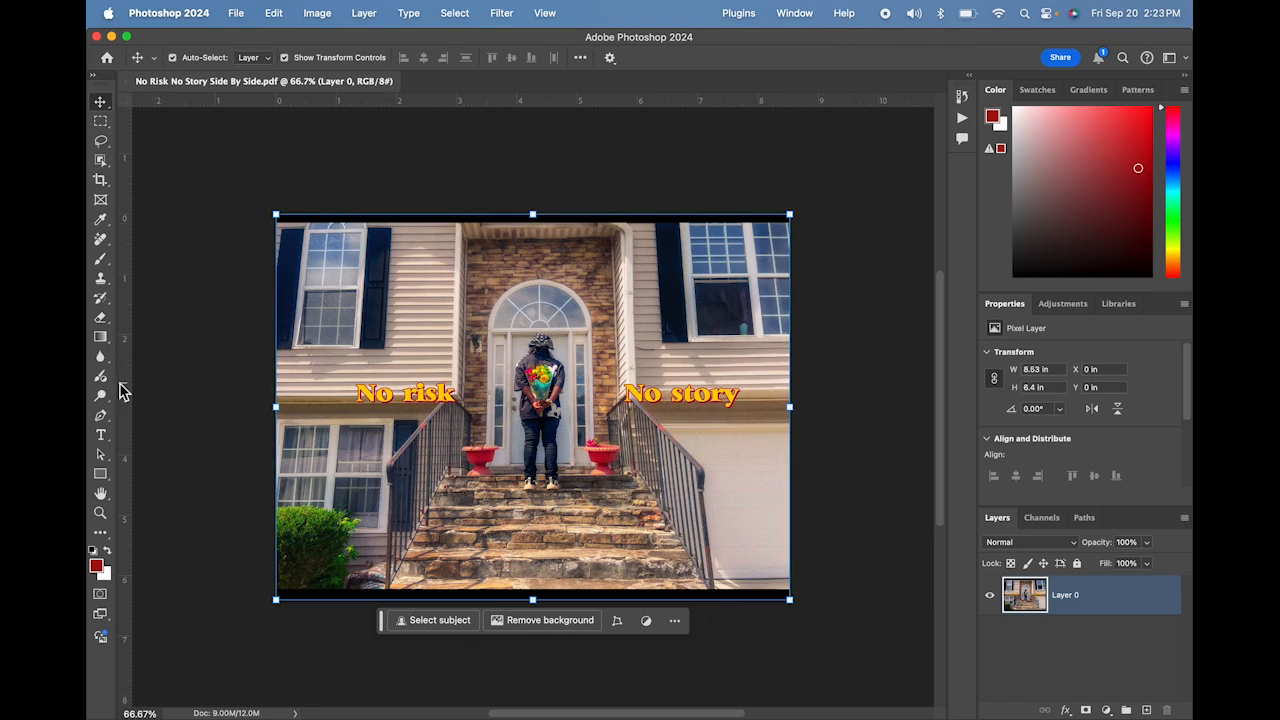
{"action": "left_click_drag", "start_coordinate": [121, 392], "coordinate": [540, 405]}
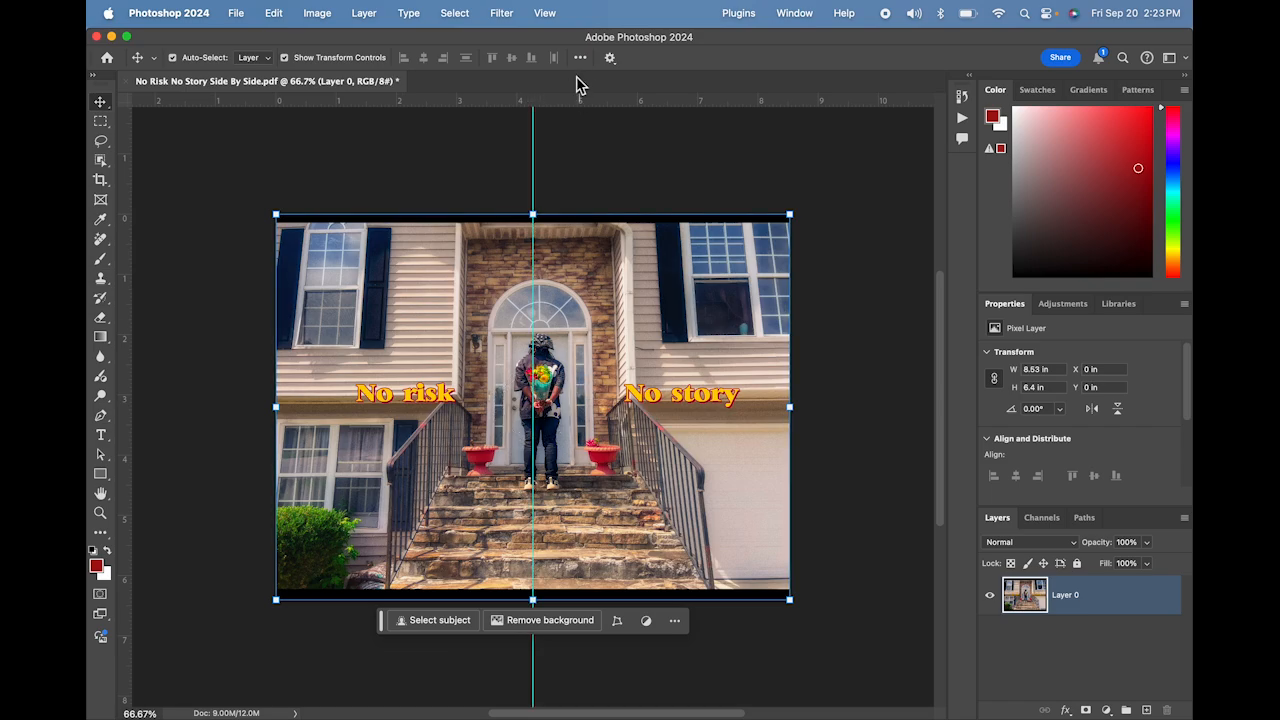
{"action": "left_click_drag", "start_coordinate": [551, 100], "coordinate": [538, 406]}
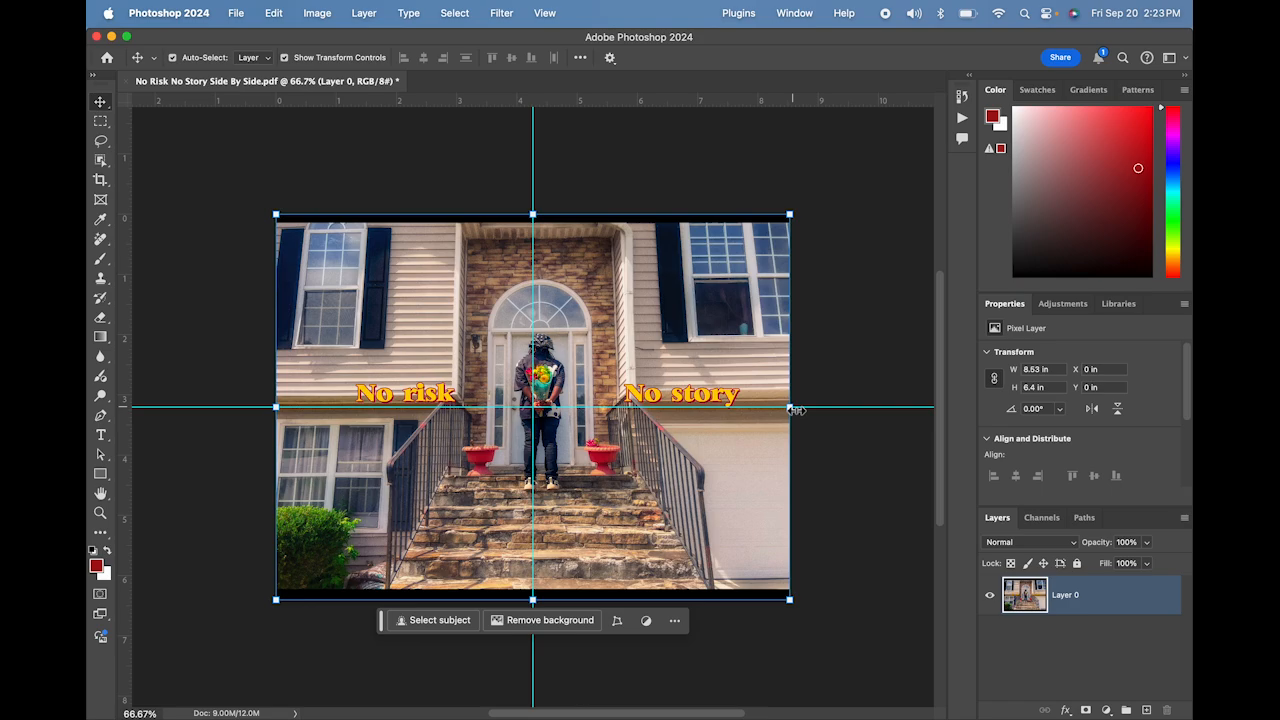
{"action": "key", "text": "super"}
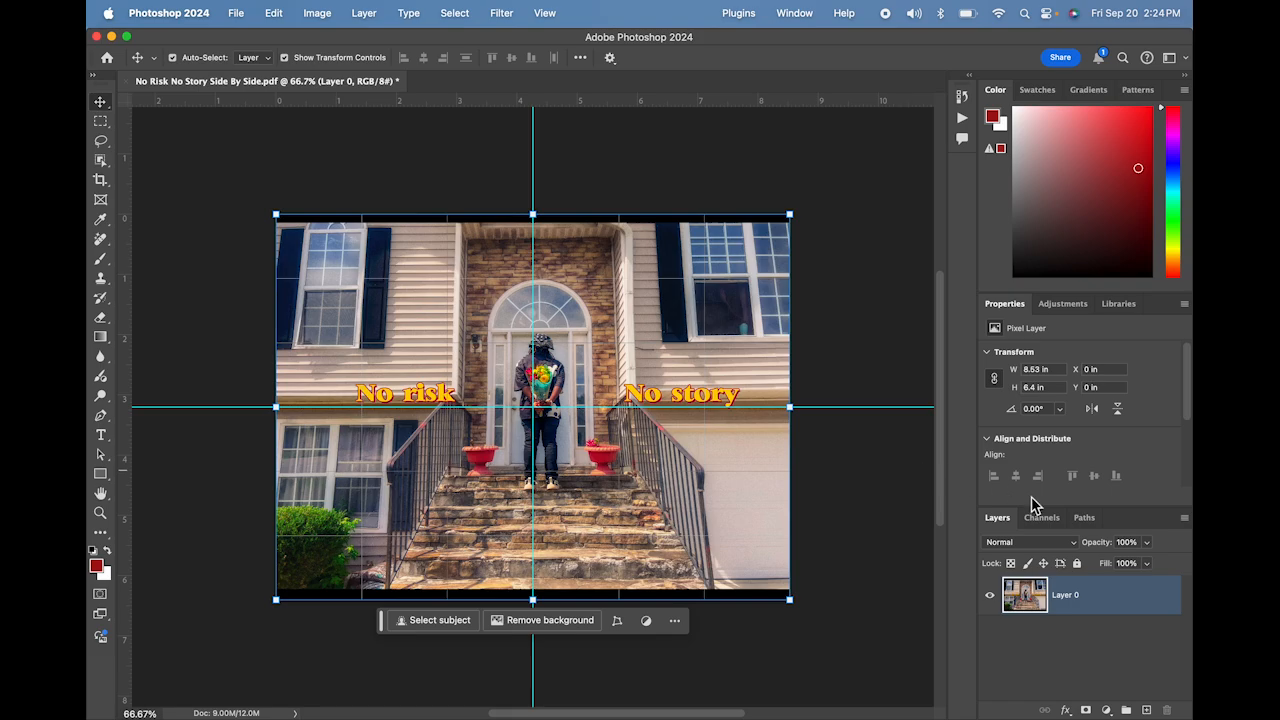
Step: Duplicate Layer 0 and rename the copy as perspective change
{"action": "left_click", "coordinate": [1089, 600]}
{"action": "left_click_drag", "start_coordinate": [1089, 600], "coordinate": [1147, 709]}
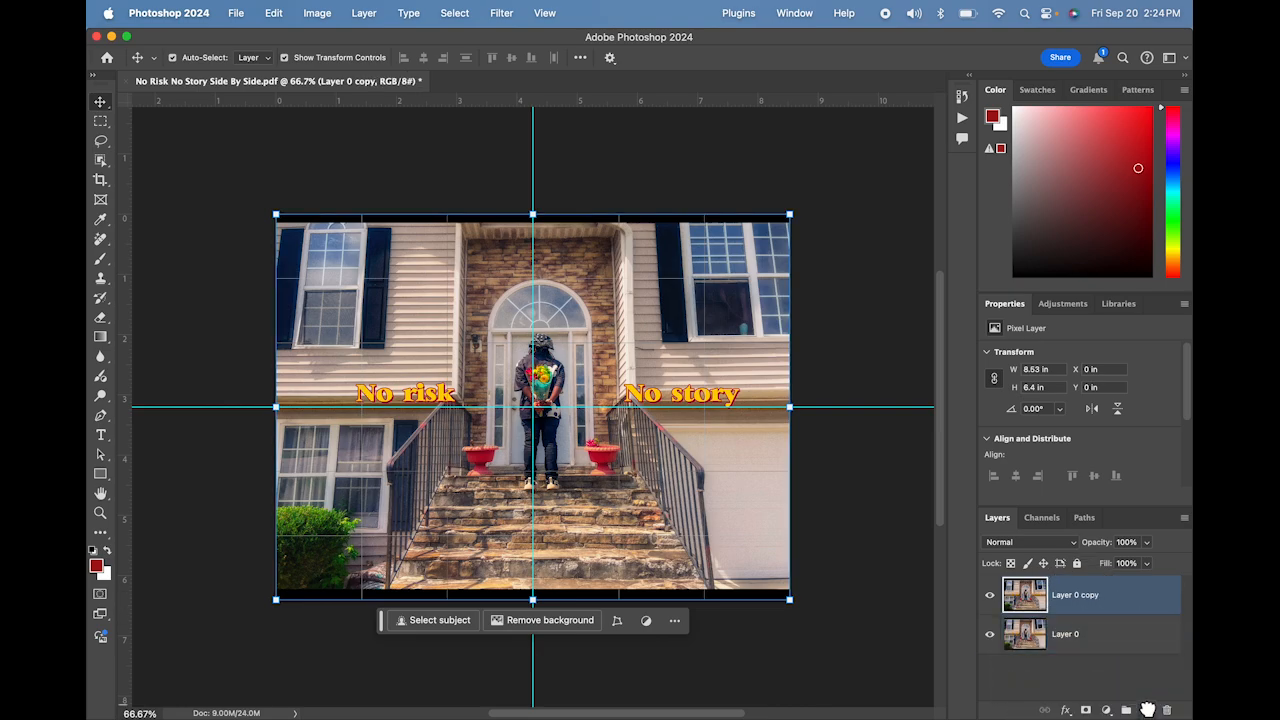
{"action": "double_click", "coordinate": [1088, 595]}
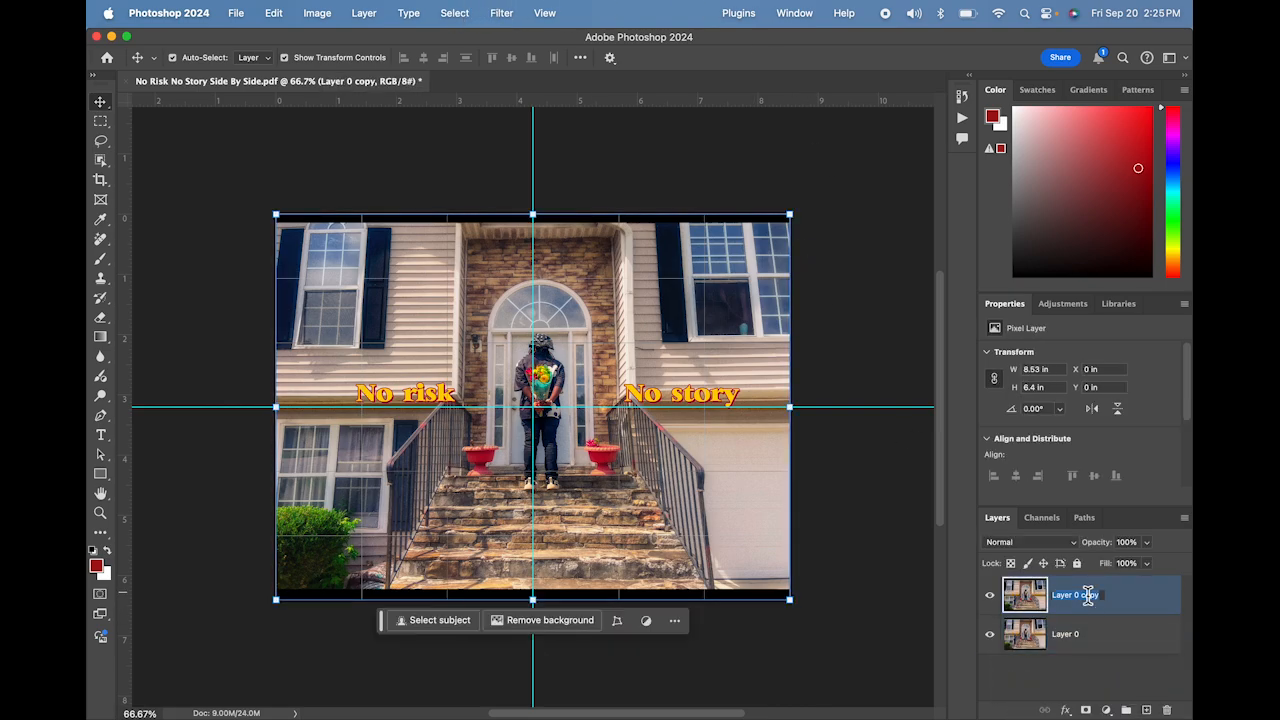
{"action": "type", "text": "perspective change"}
{"action": "key", "text": "Return"}
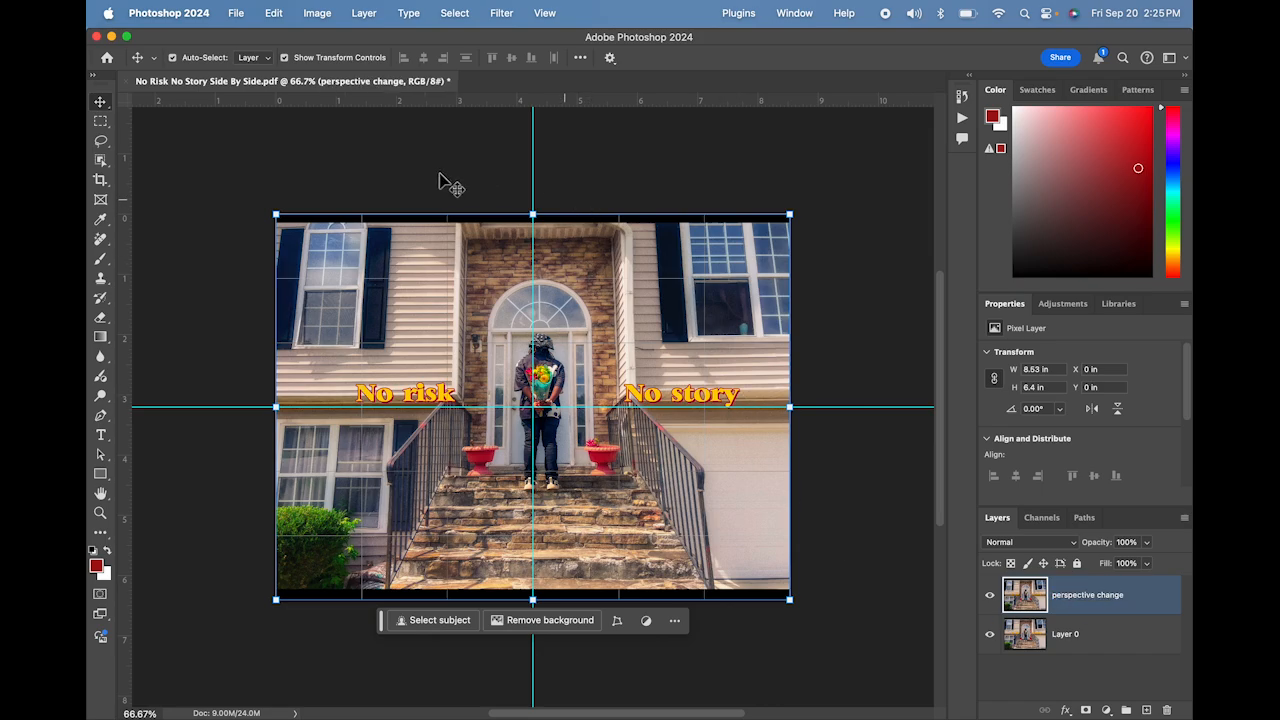
Step: Apply a Perspective transform to the perspective change layer, flaring its upper corners outward to about 130% width and a horizontal skew of about -11.3°
{"action": "left_click", "coordinate": [276, 12]}
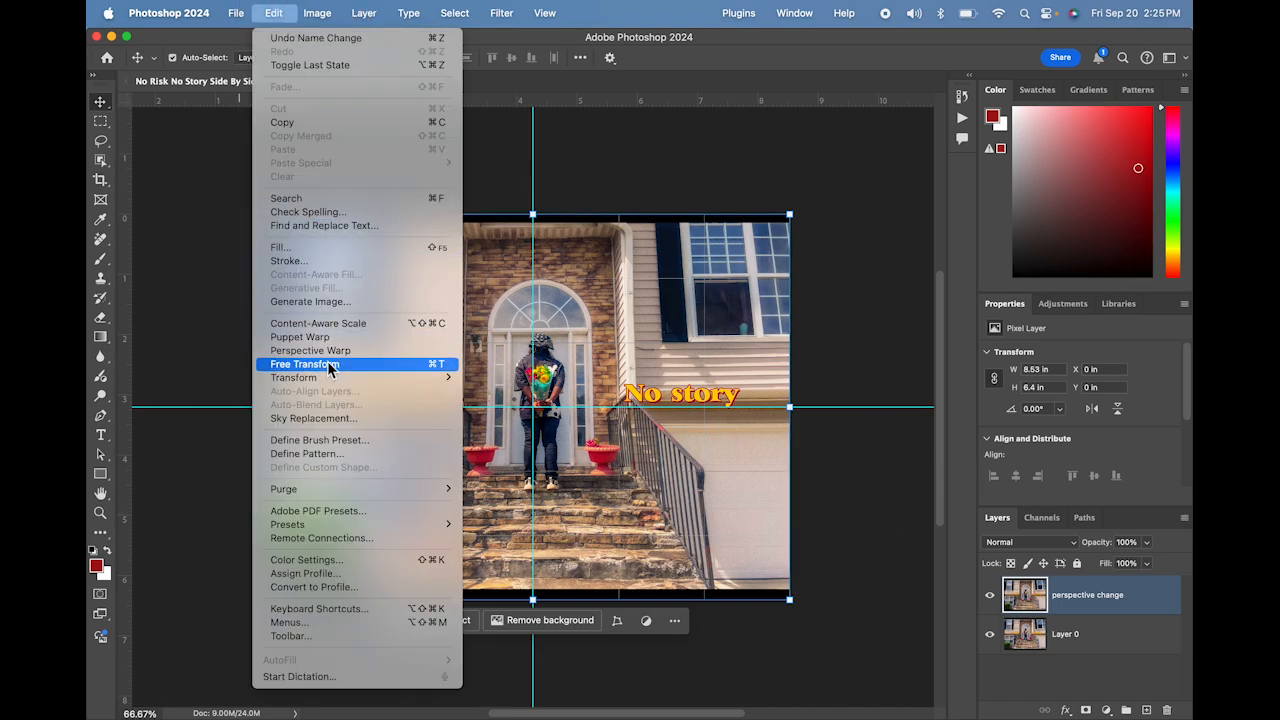
{"action": "mouse_move", "coordinate": [325, 377]}
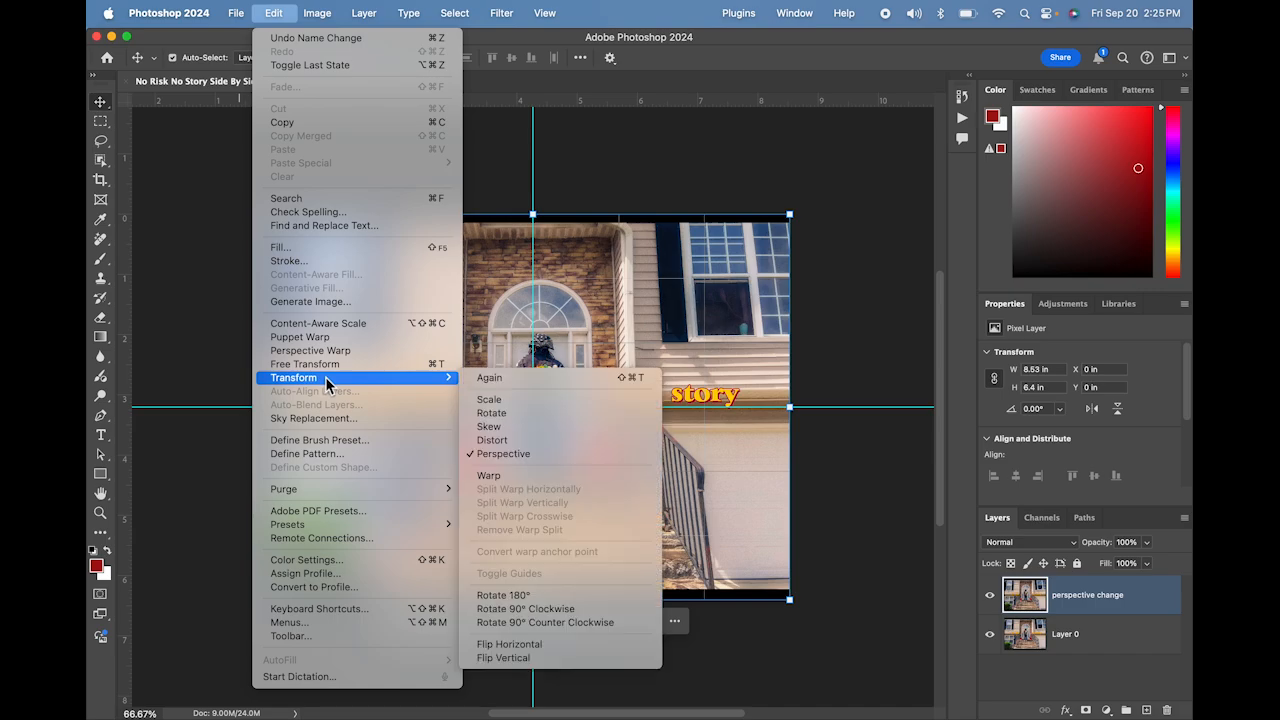
{"action": "left_click", "coordinate": [497, 455]}
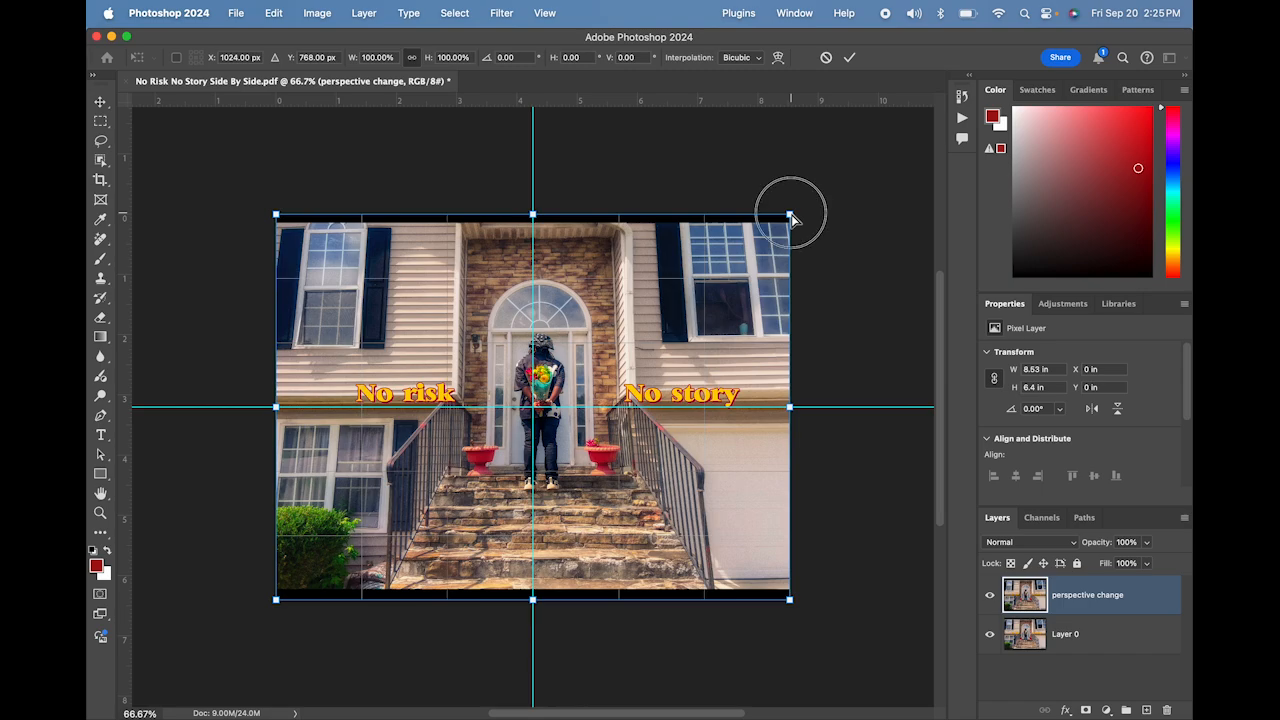
{"action": "left_click_drag", "start_coordinate": [791, 214], "coordinate": [843, 195]}
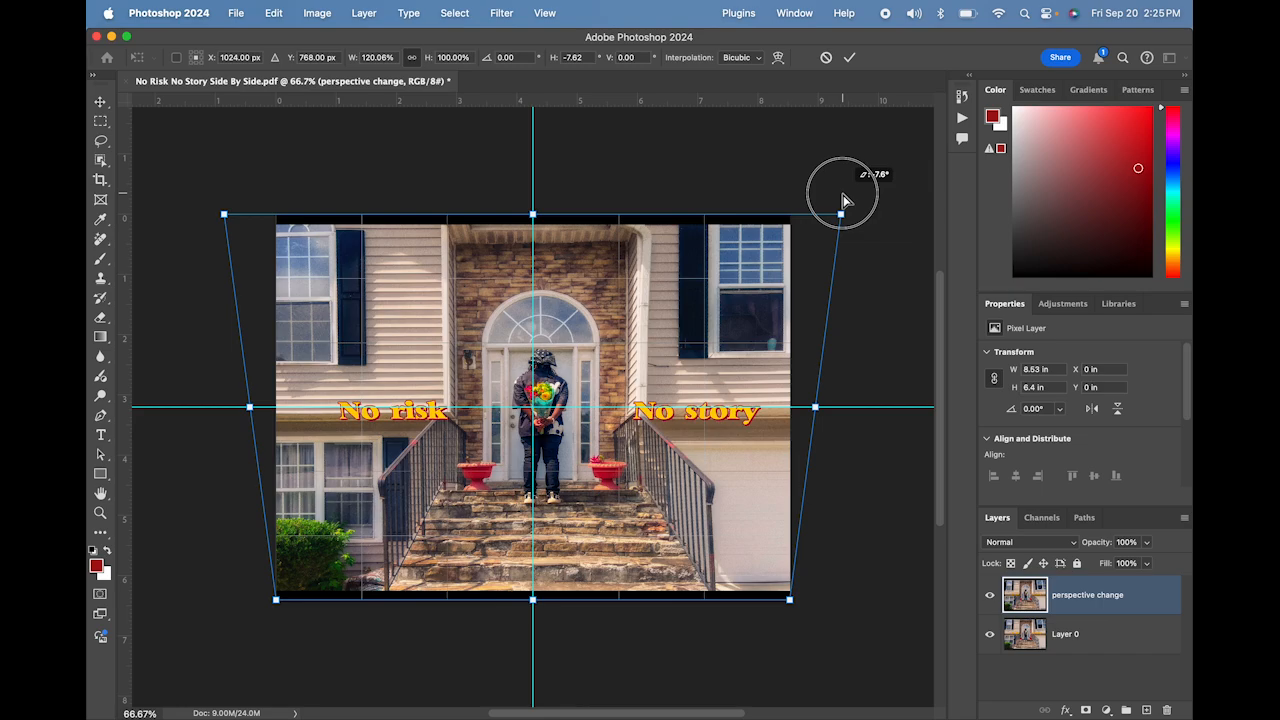
{"action": "left_click_drag", "start_coordinate": [843, 196], "coordinate": [850, 197]}
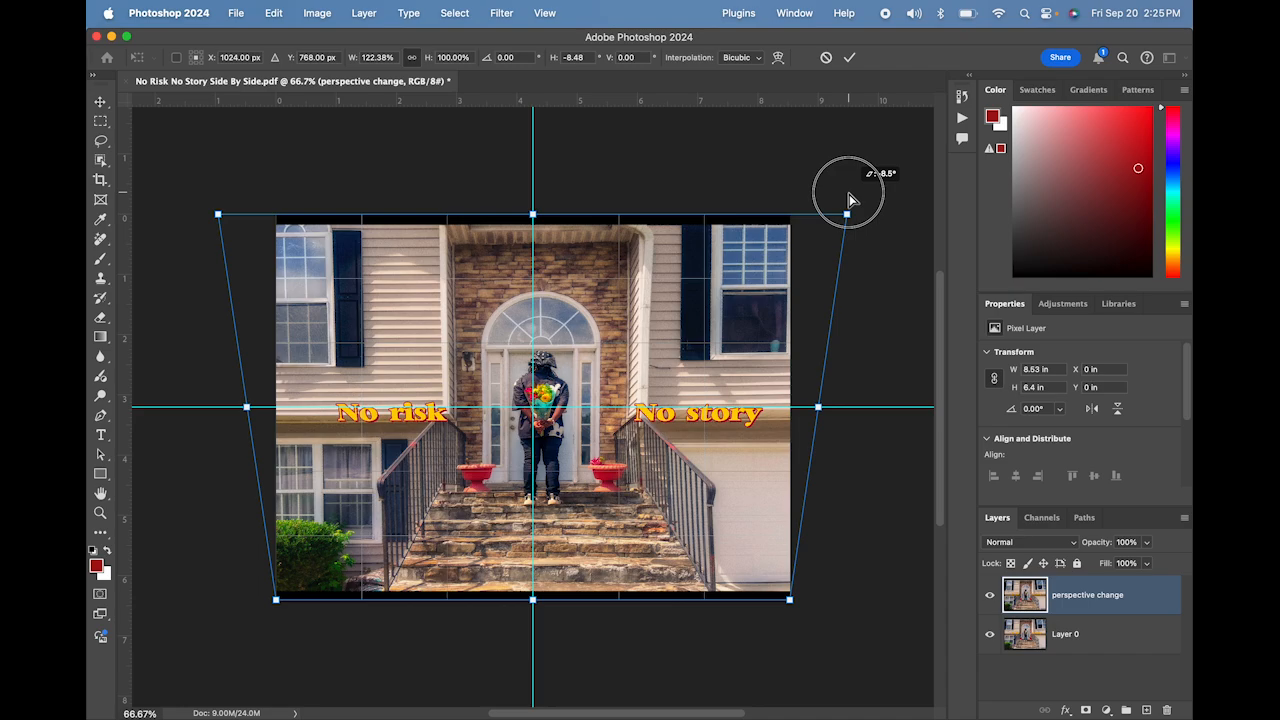
{"action": "left_click_drag", "start_coordinate": [849, 197], "coordinate": [848, 197]}
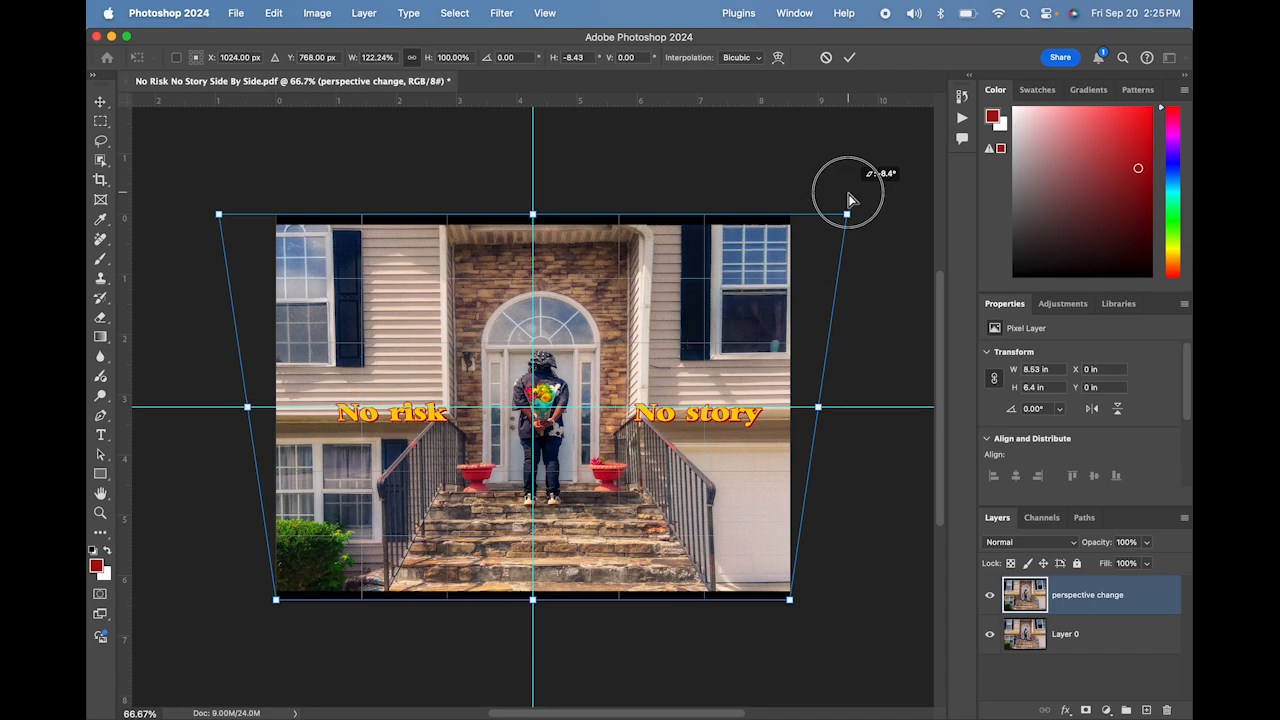
{"action": "left_click_drag", "start_coordinate": [848, 199], "coordinate": [874, 215]}
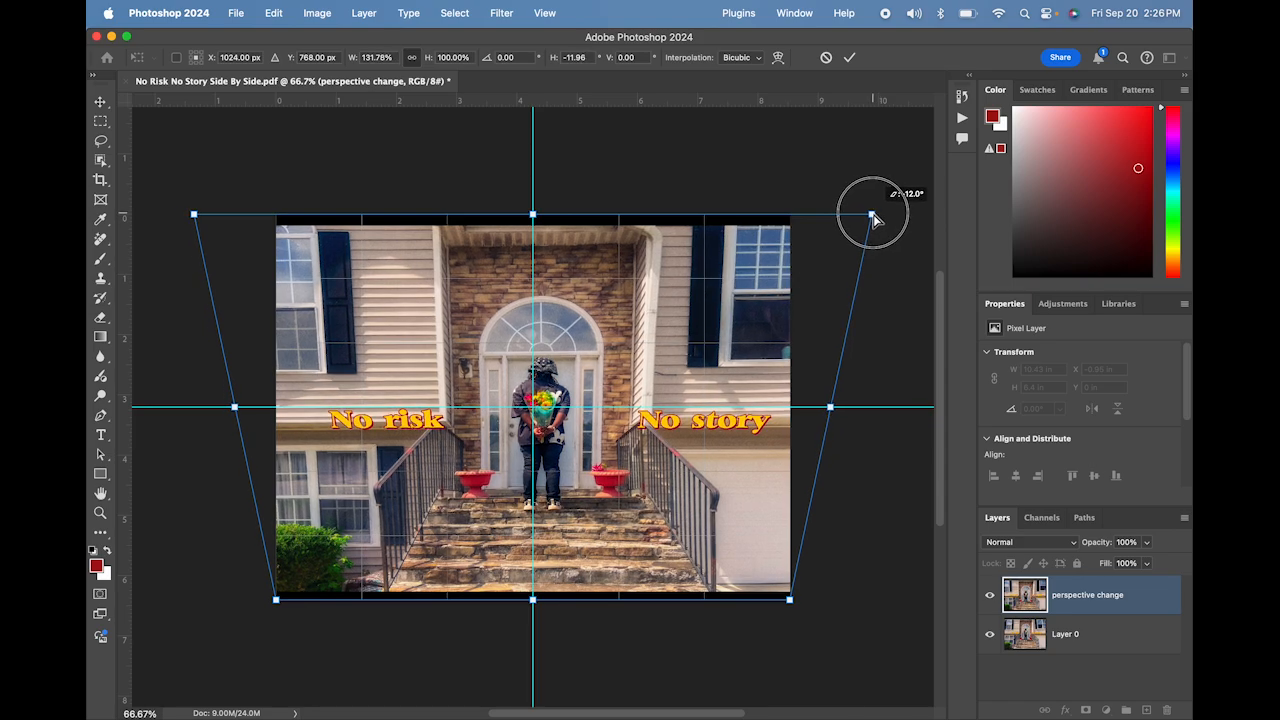
{"action": "left_click_drag", "start_coordinate": [873, 214], "coordinate": [868, 215]}
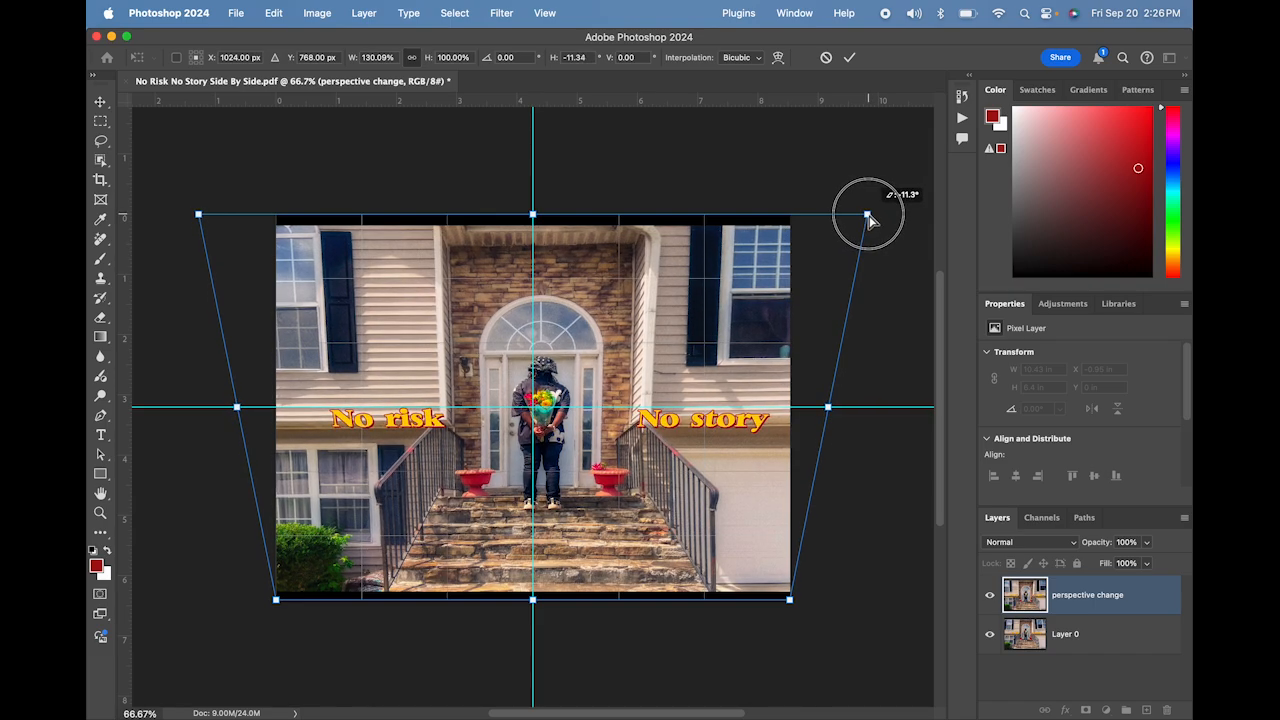
{"action": "left_click_drag", "start_coordinate": [868, 216], "coordinate": [868, 217]}
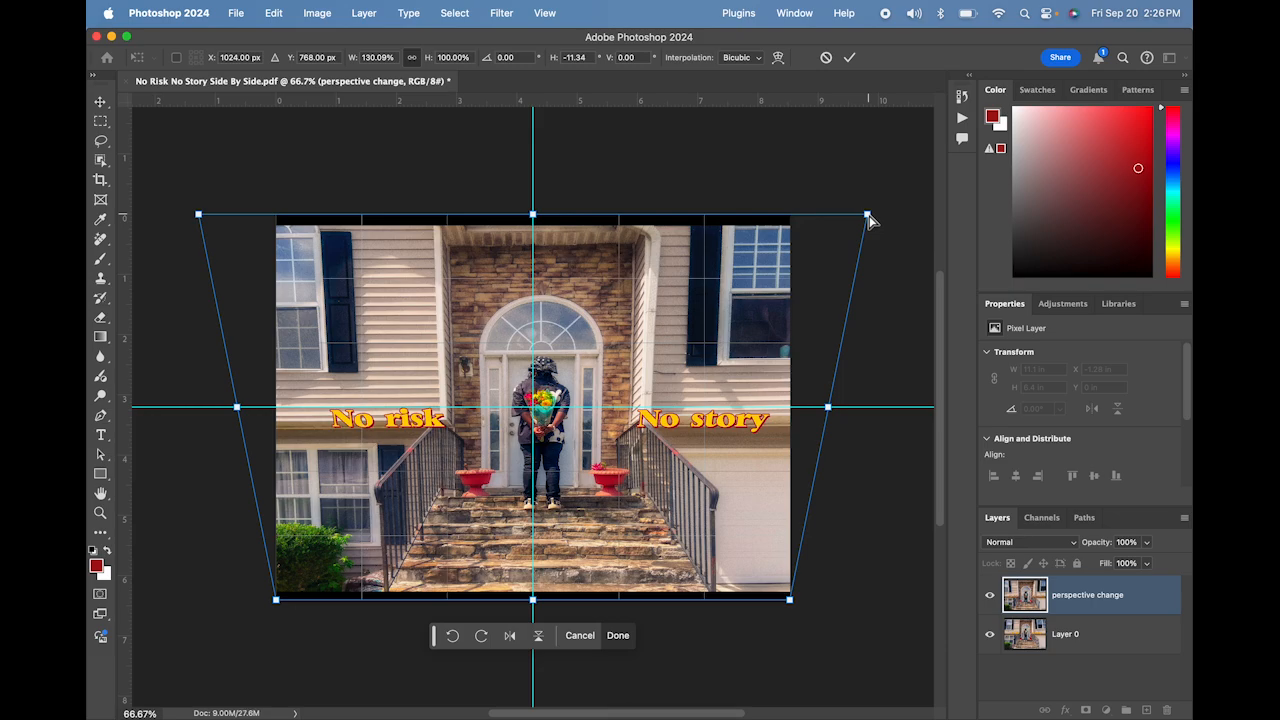
Step: Hide the perspective change layer and rename Layer 0 as background
{"action": "left_click", "coordinate": [990, 595]}
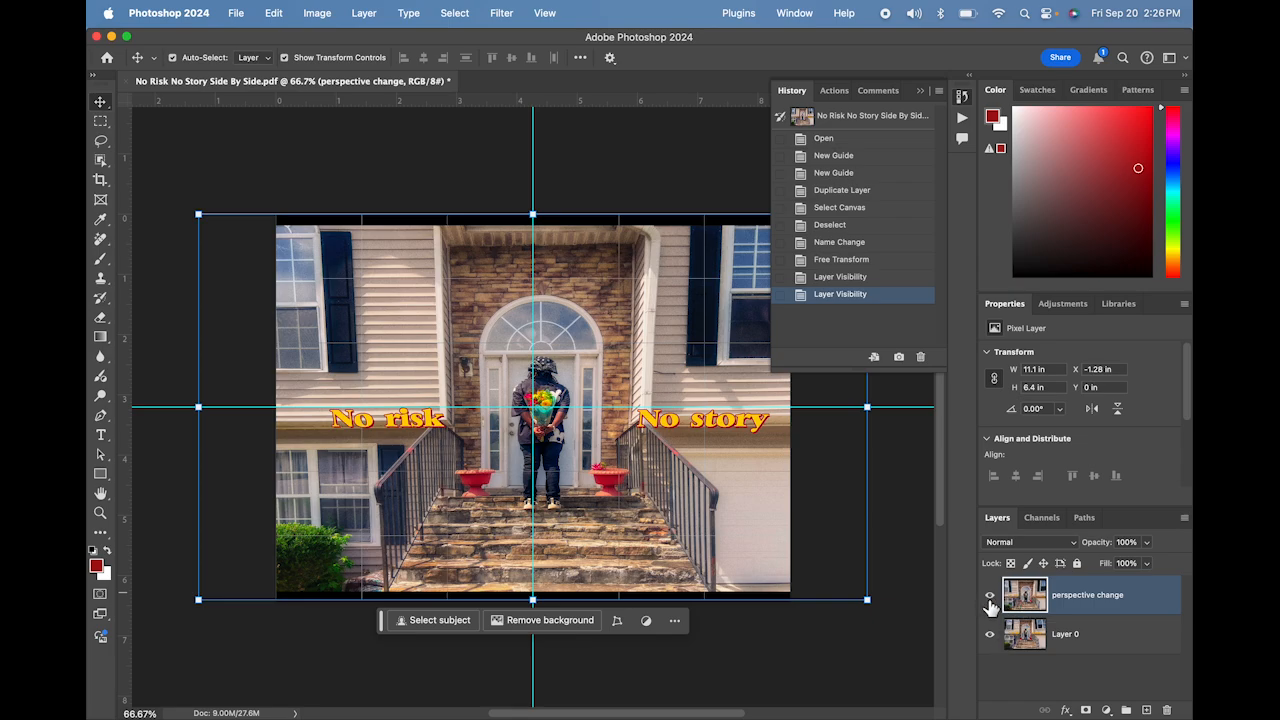
{"action": "left_click", "coordinate": [991, 597]}
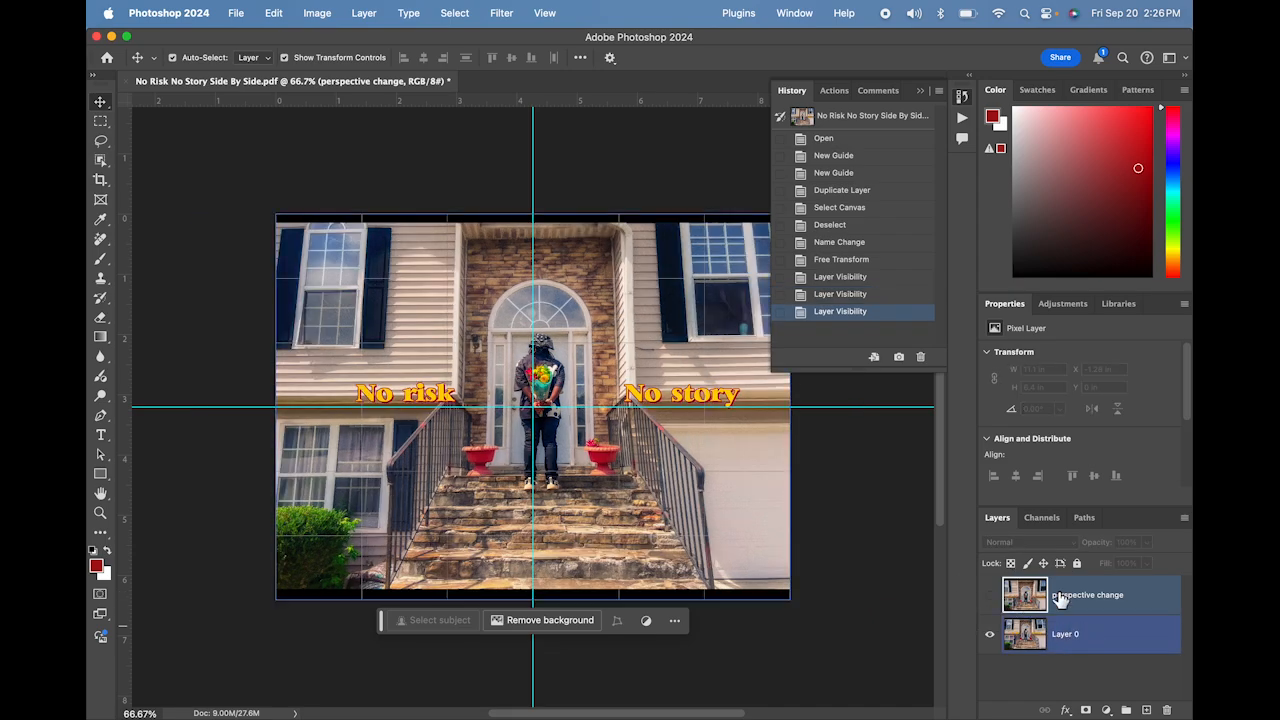
{"action": "left_click", "coordinate": [1068, 633]}
{"action": "type", "text": "background"}
{"action": "key", "text": "Return"}
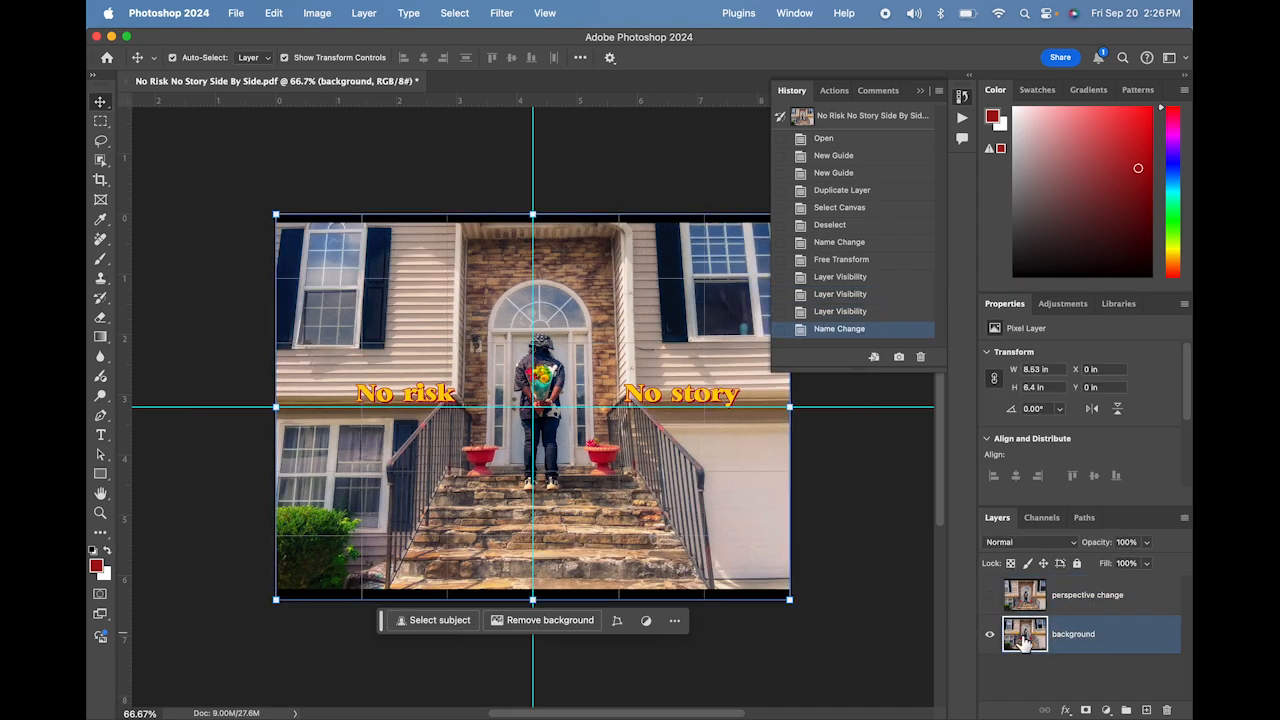
Step: Hide the guides and select the person together with the bouquet on the background layer using the Object Selection tool
{"action": "key", "text": "super"}
{"action": "key", "text": "super+semicolon"}
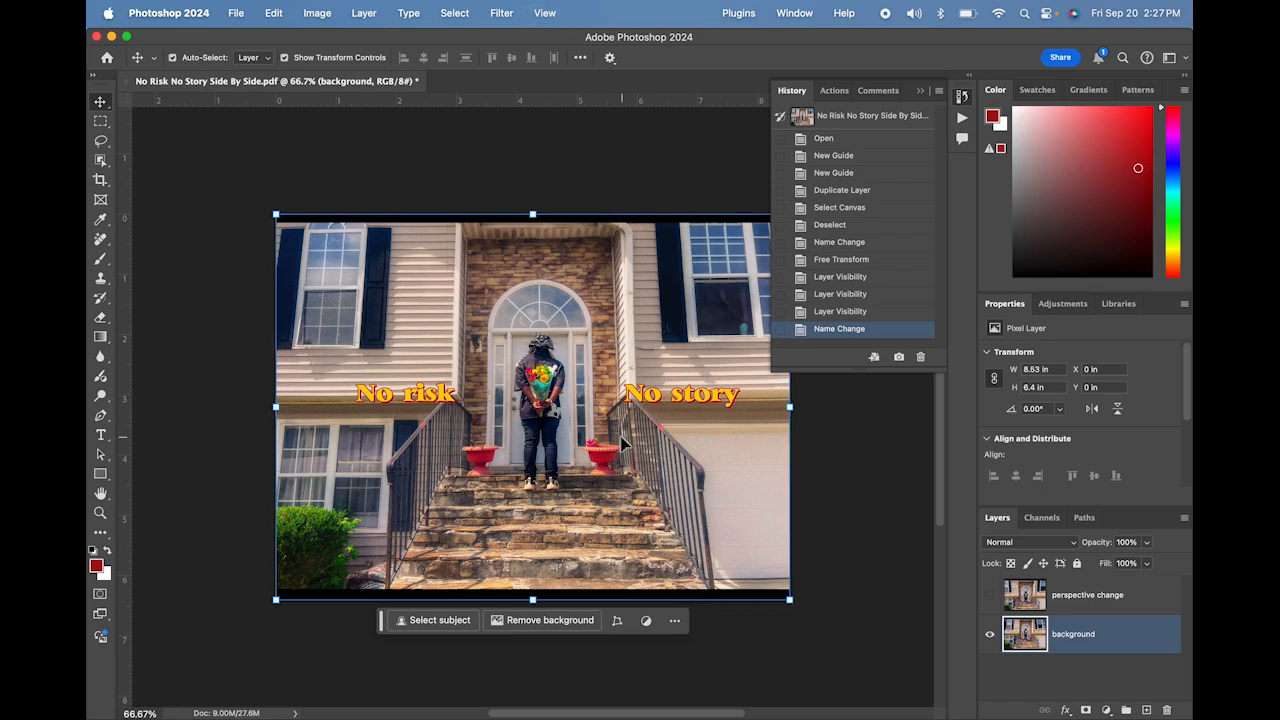
{"action": "key", "text": "super+equal"}
{"action": "key", "text": "super+equal"}
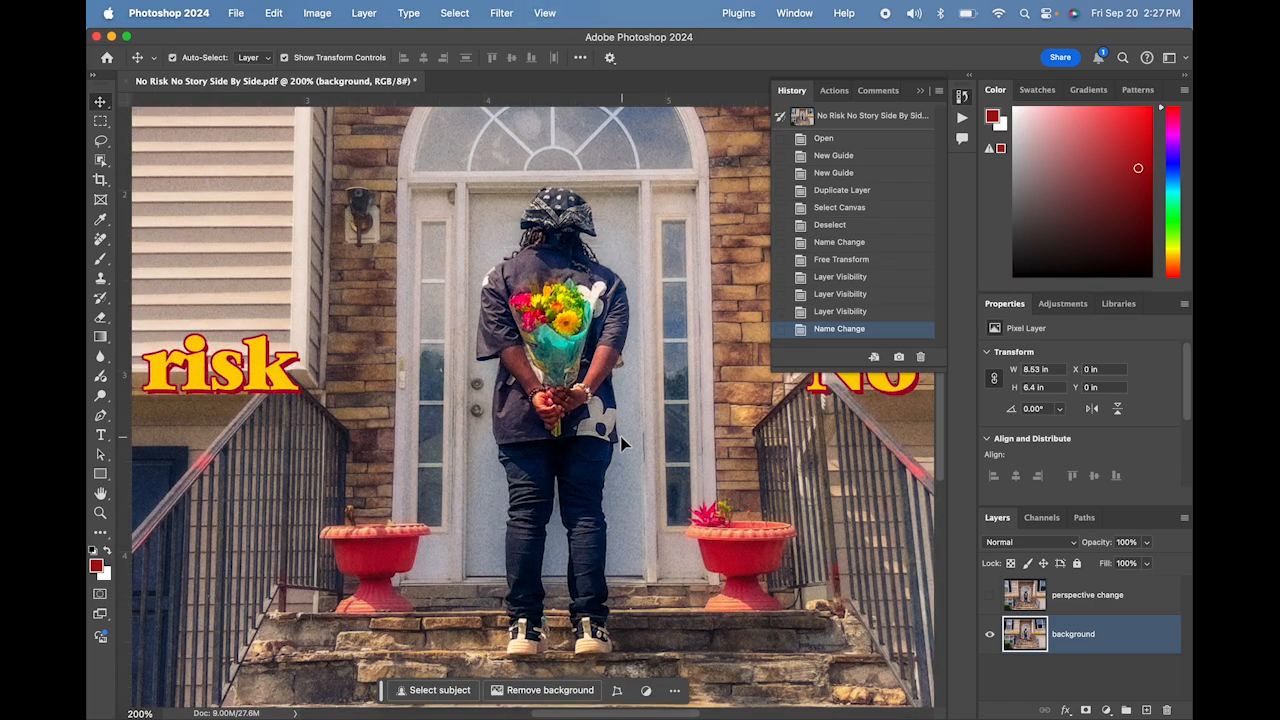
{"action": "scroll", "coordinate": [568, 375], "scroll_direction": "right", "scroll_amount": 3}
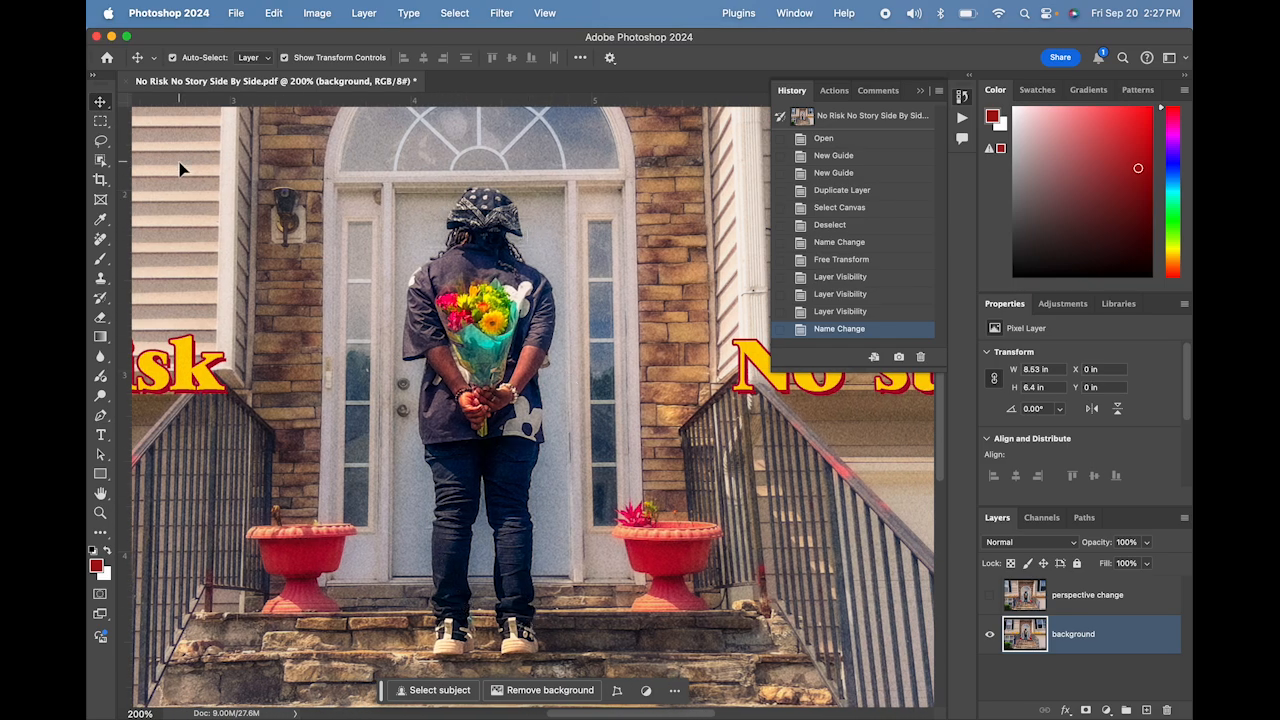
{"action": "left_click", "coordinate": [102, 161]}
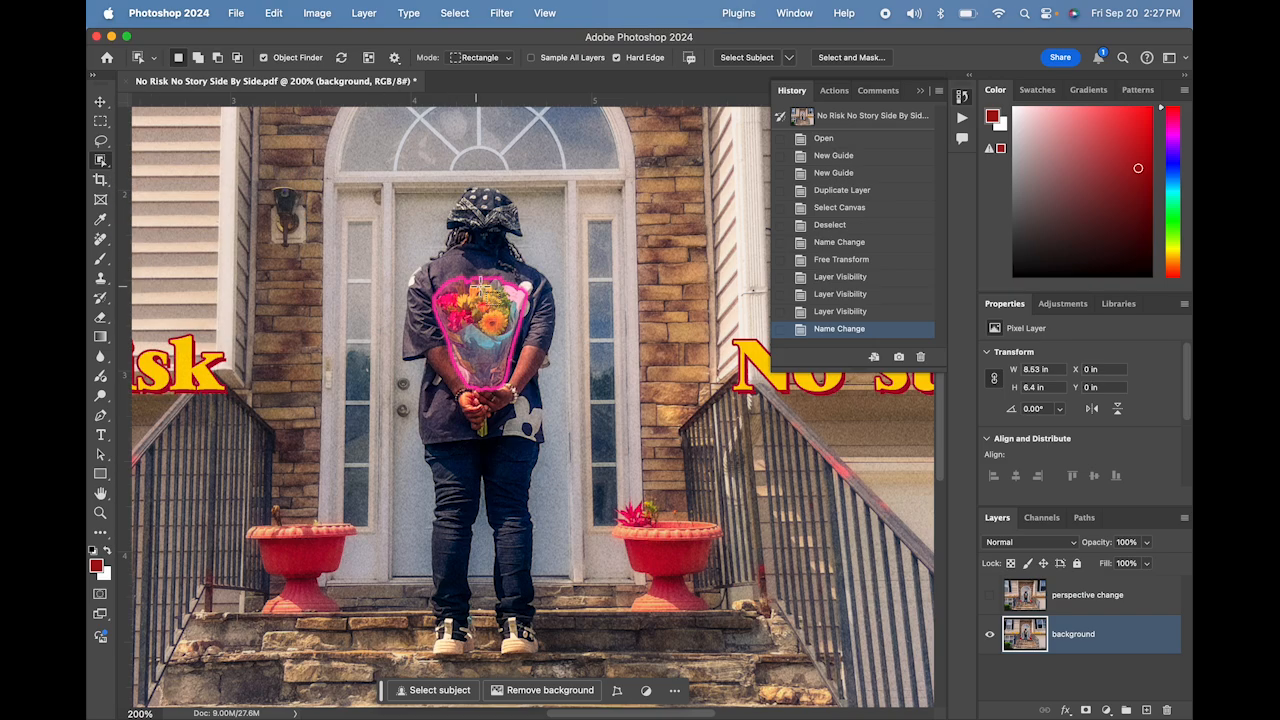
{"action": "left_click", "coordinate": [487, 247]}
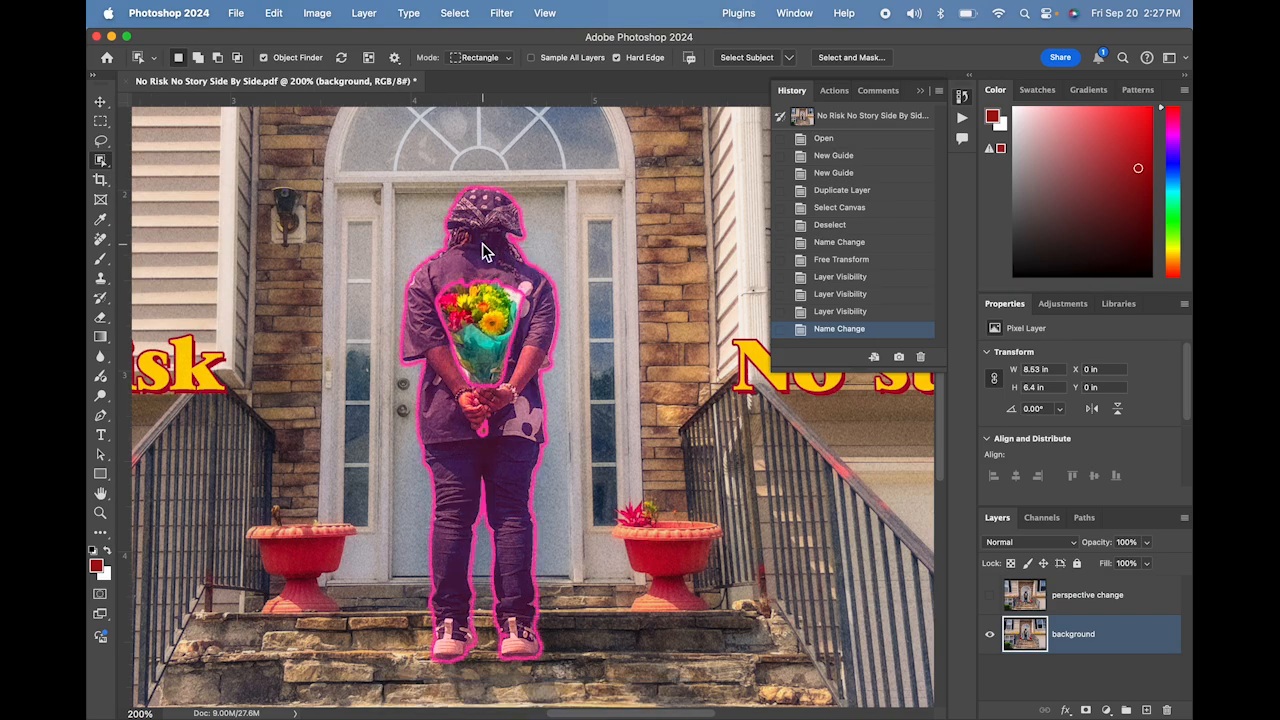
{"action": "left_click", "coordinate": [481, 303], "text": "shift"}
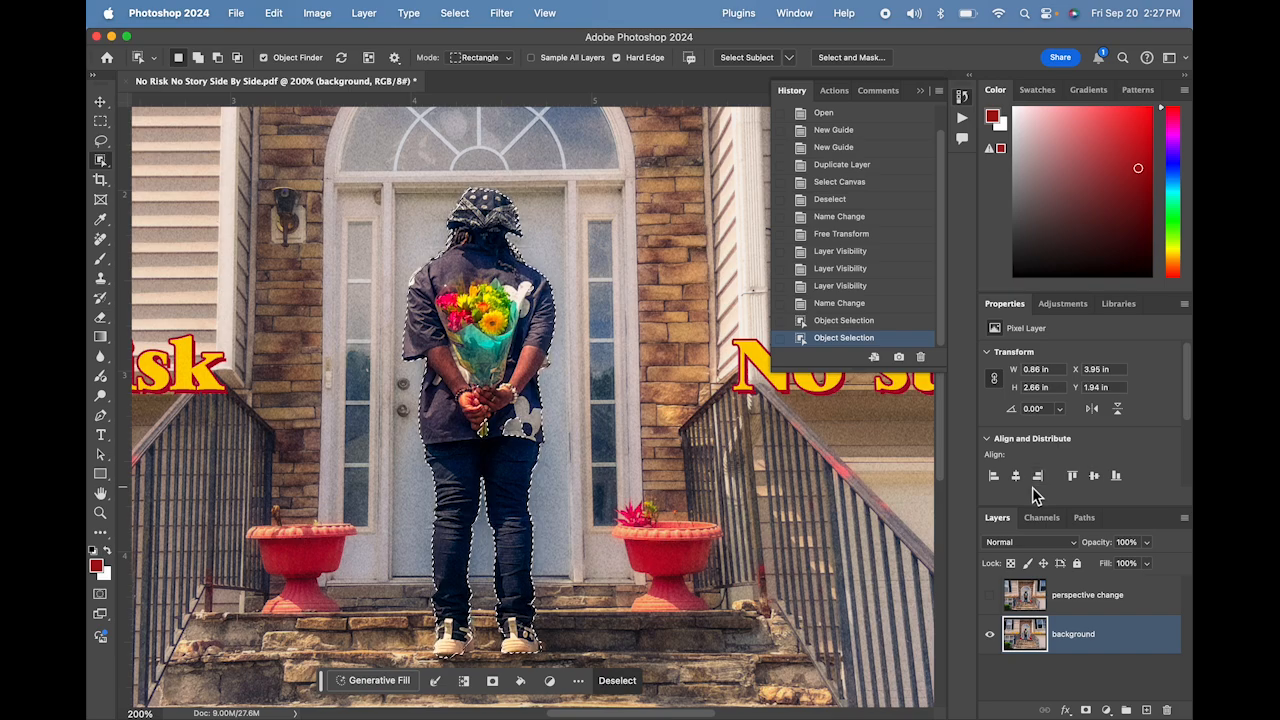
Step: Copy the selected person and bouquet onto a new layer above all others, and show the perspective change layer
{"action": "key", "text": "ctrl+j"}
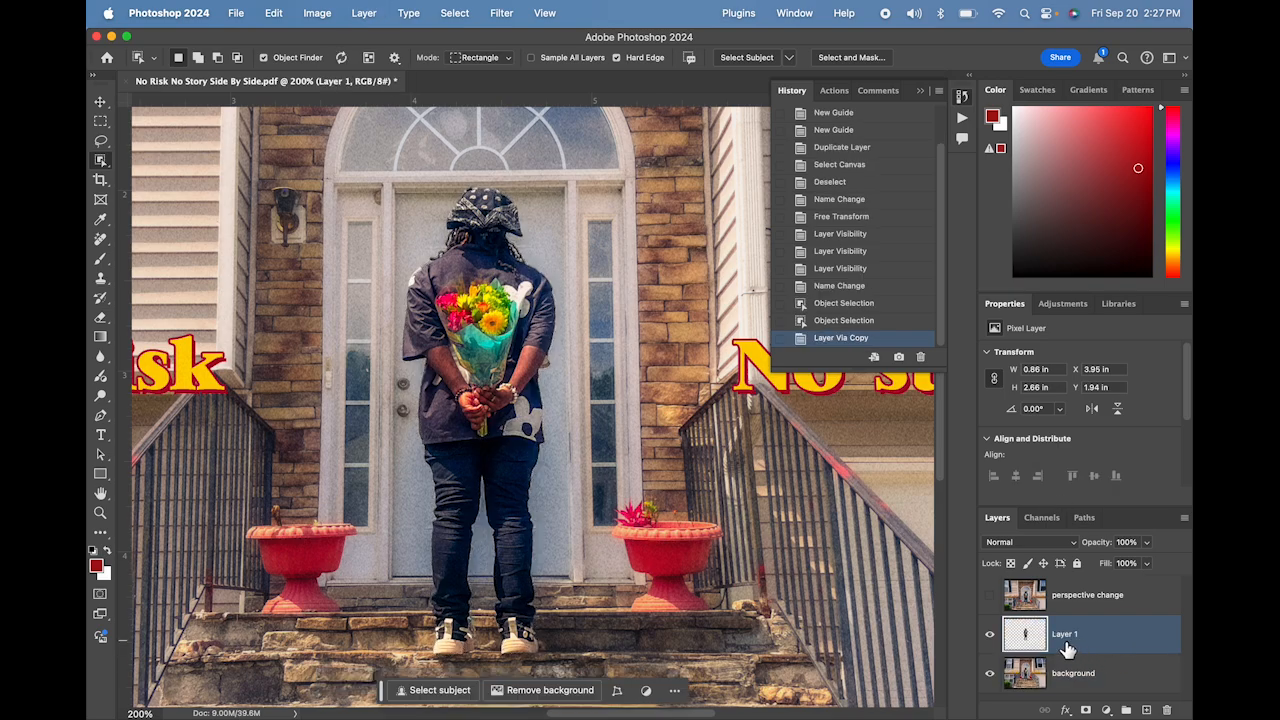
{"action": "left_click_drag", "start_coordinate": [1034, 643], "coordinate": [1026, 600]}
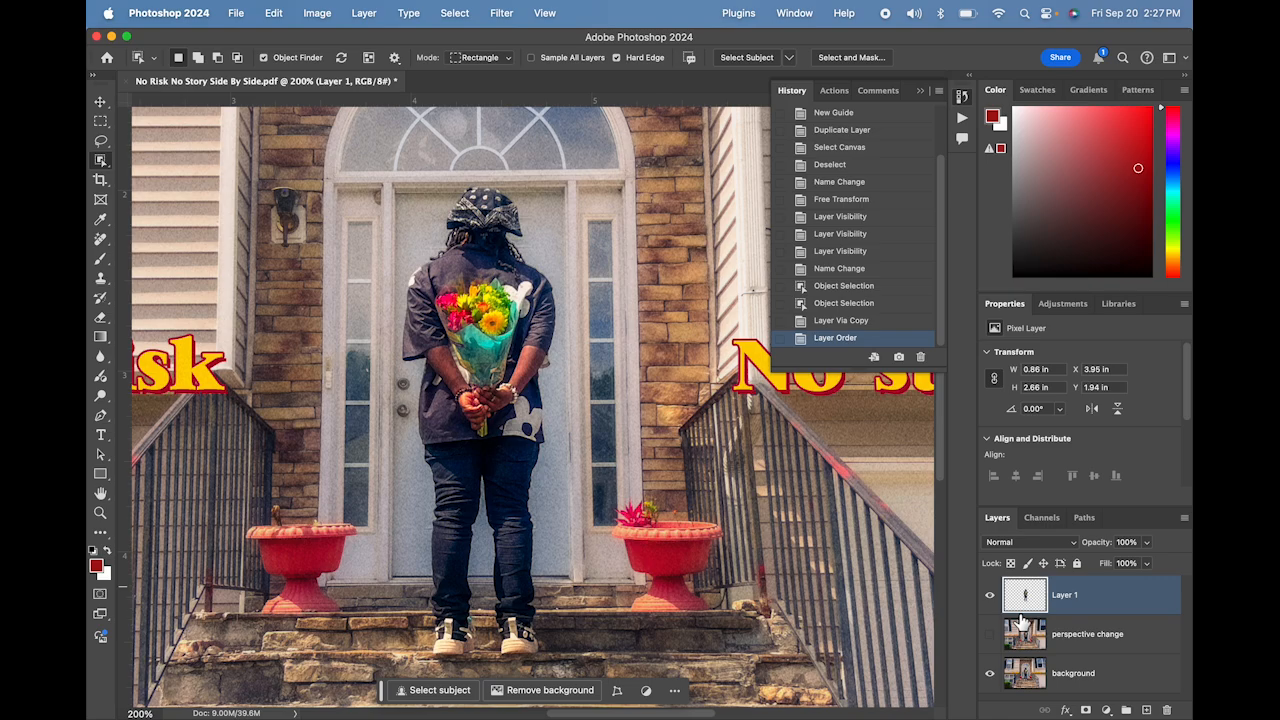
{"action": "left_click", "coordinate": [990, 672]}
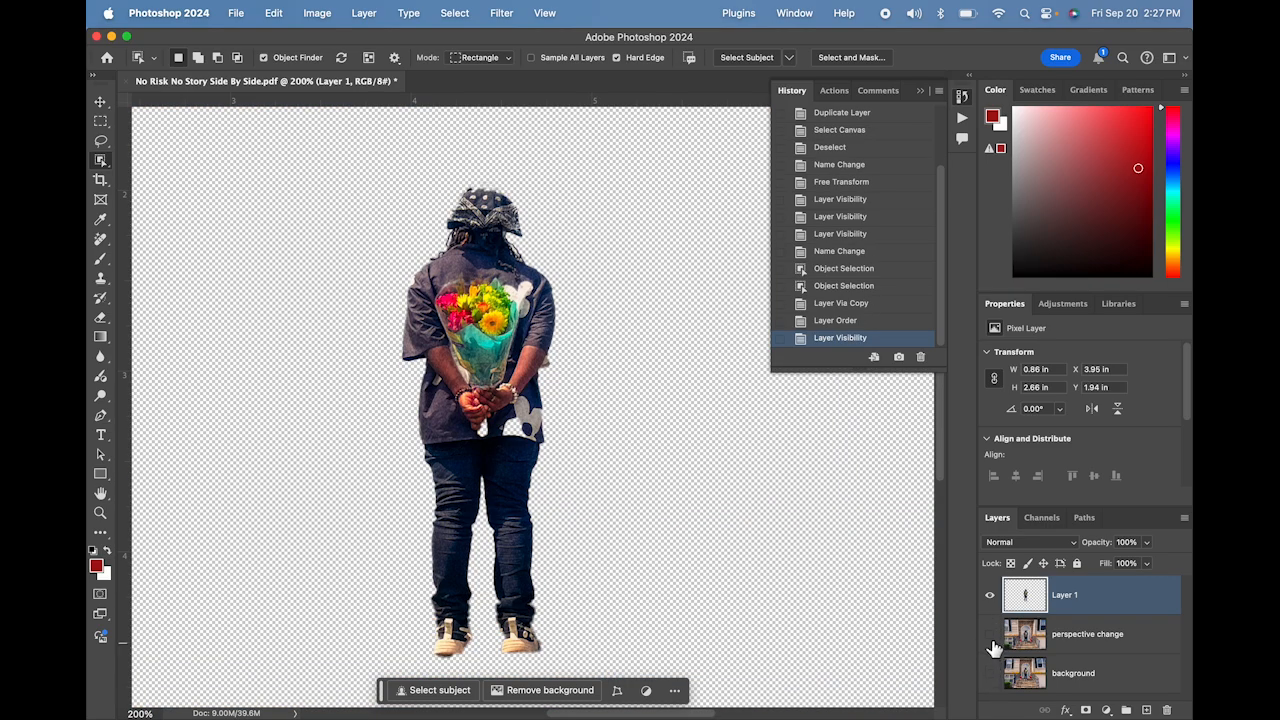
{"action": "left_click", "coordinate": [990, 633]}
{"action": "left_click", "coordinate": [990, 672]}
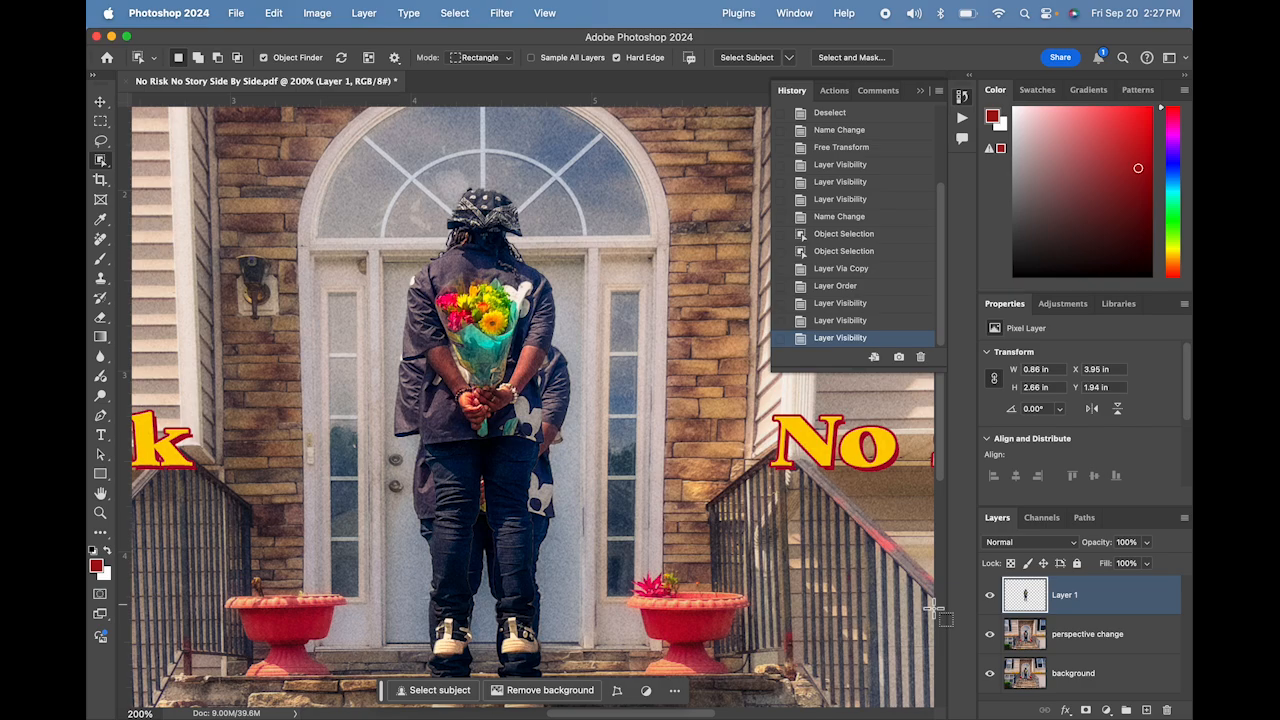
Step: Move the cut-out figure down over the stretched figure, to about X 3.98 in, Y 2.27 in, and rename its layer as person
{"action": "left_click", "coordinate": [989, 597]}
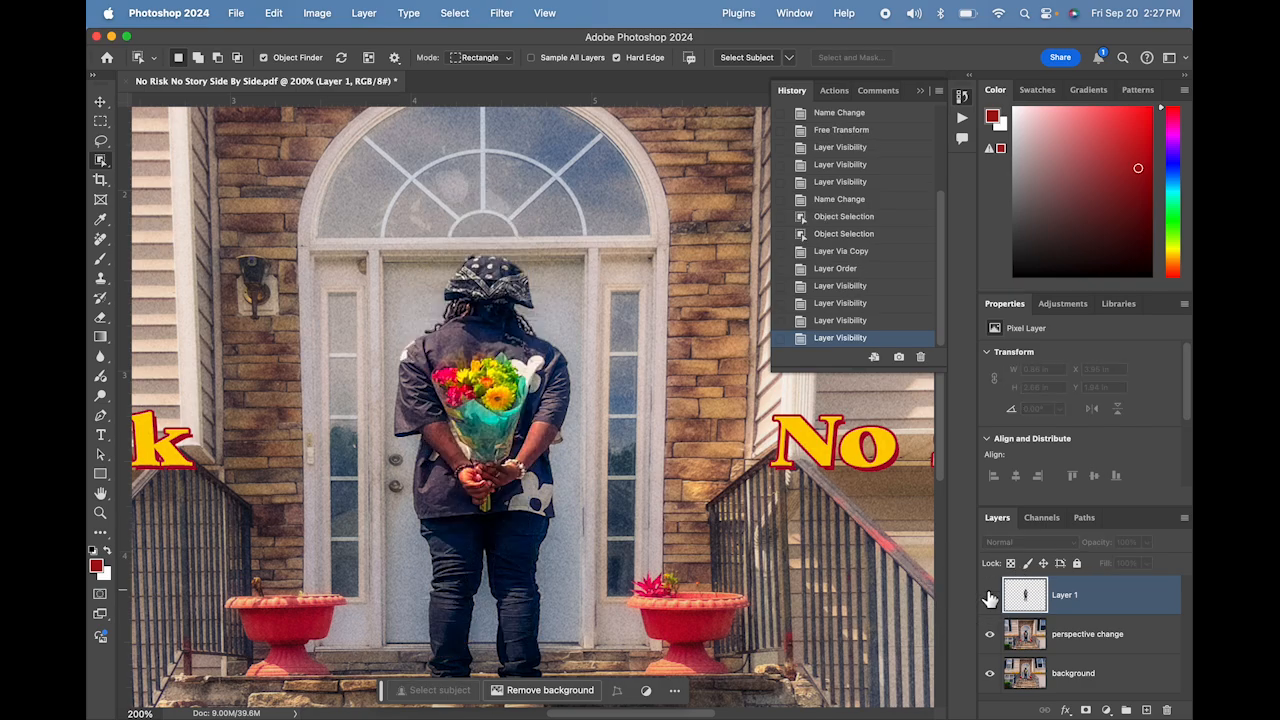
{"action": "scroll", "coordinate": [720, 515], "scroll_direction": "down", "scroll_amount": 3}
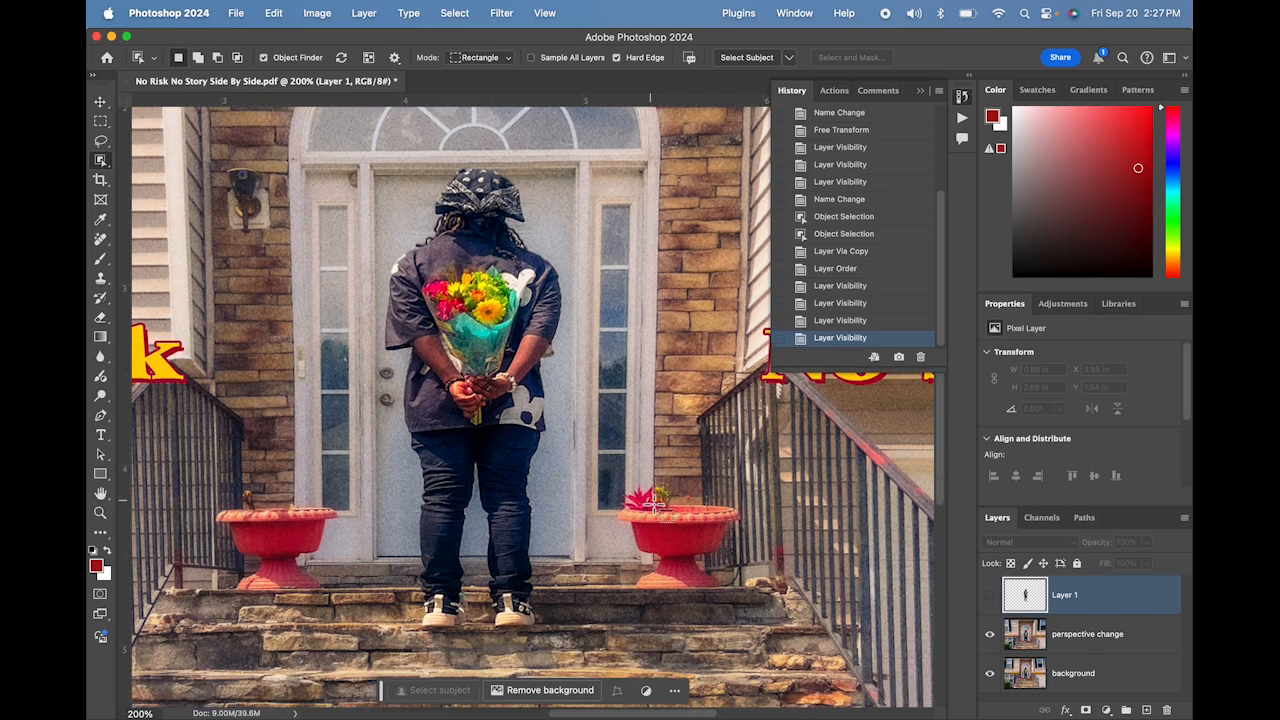
{"action": "scroll", "coordinate": [658, 505], "scroll_direction": "left", "scroll_amount": 1}
{"action": "left_click", "coordinate": [989, 594]}
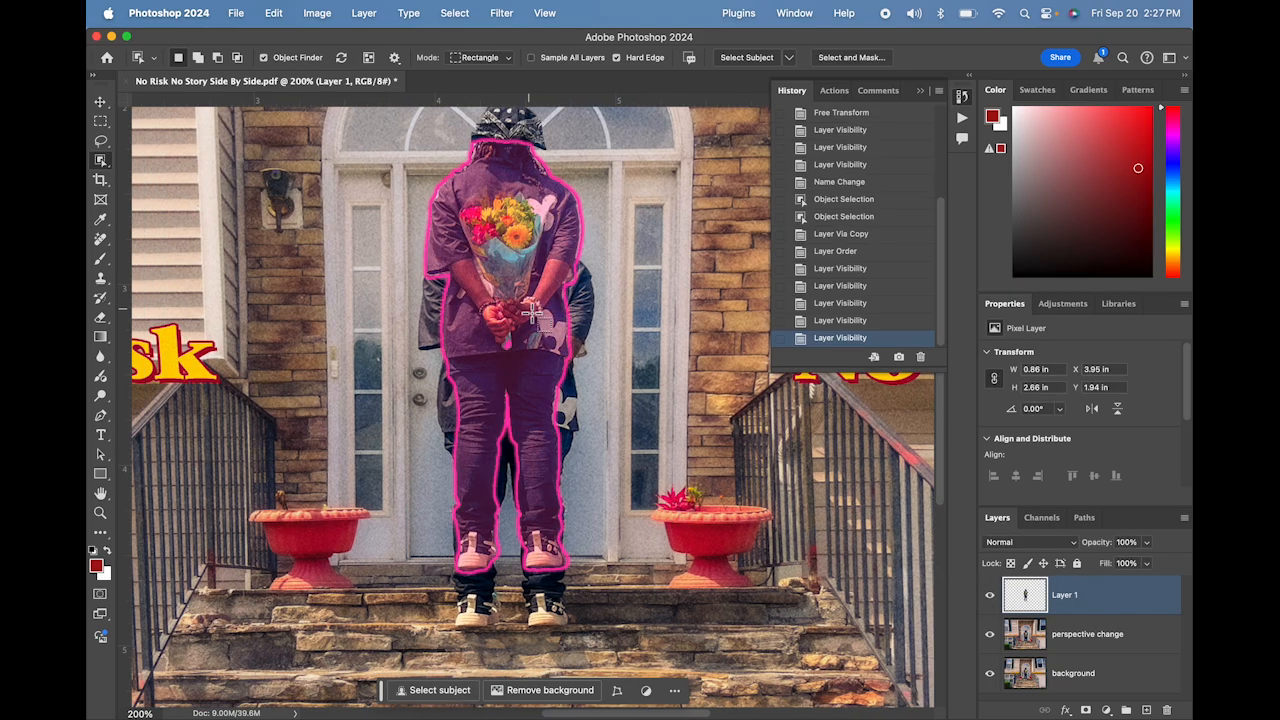
{"action": "left_click", "coordinate": [100, 104]}
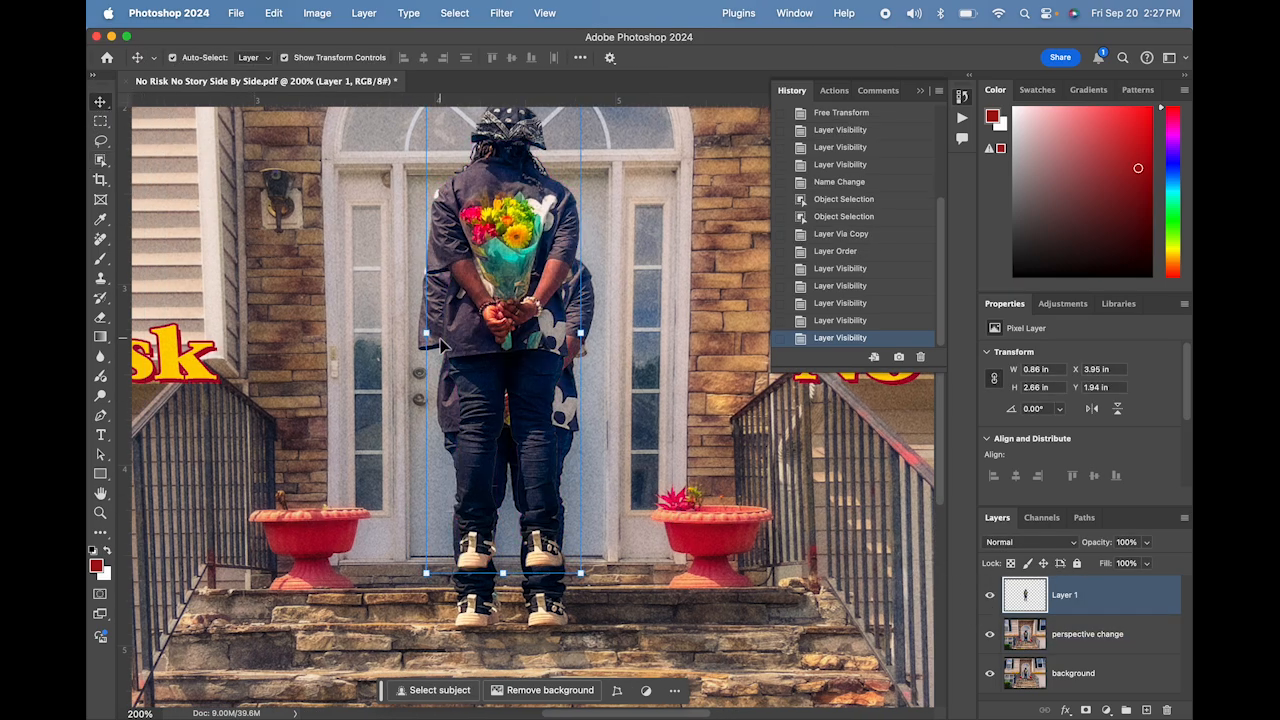
{"action": "left_click_drag", "start_coordinate": [499, 317], "coordinate": [508, 375]}
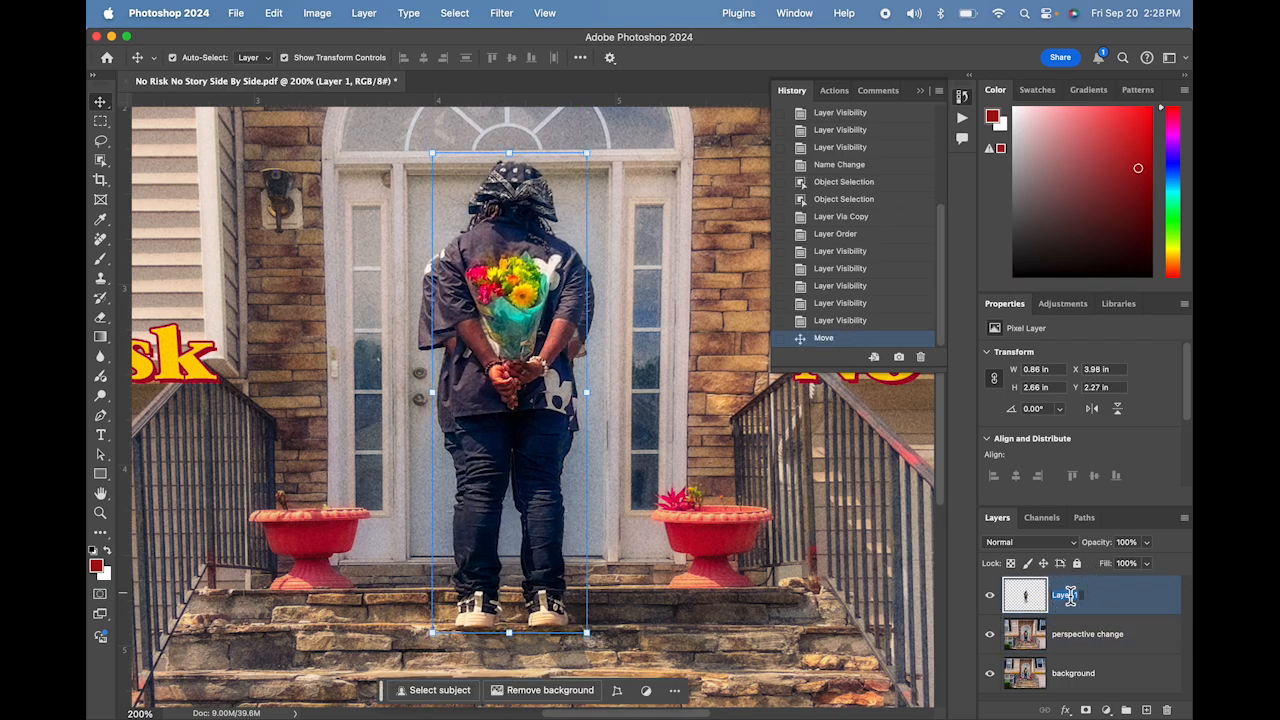
{"action": "key", "text": "Return"}
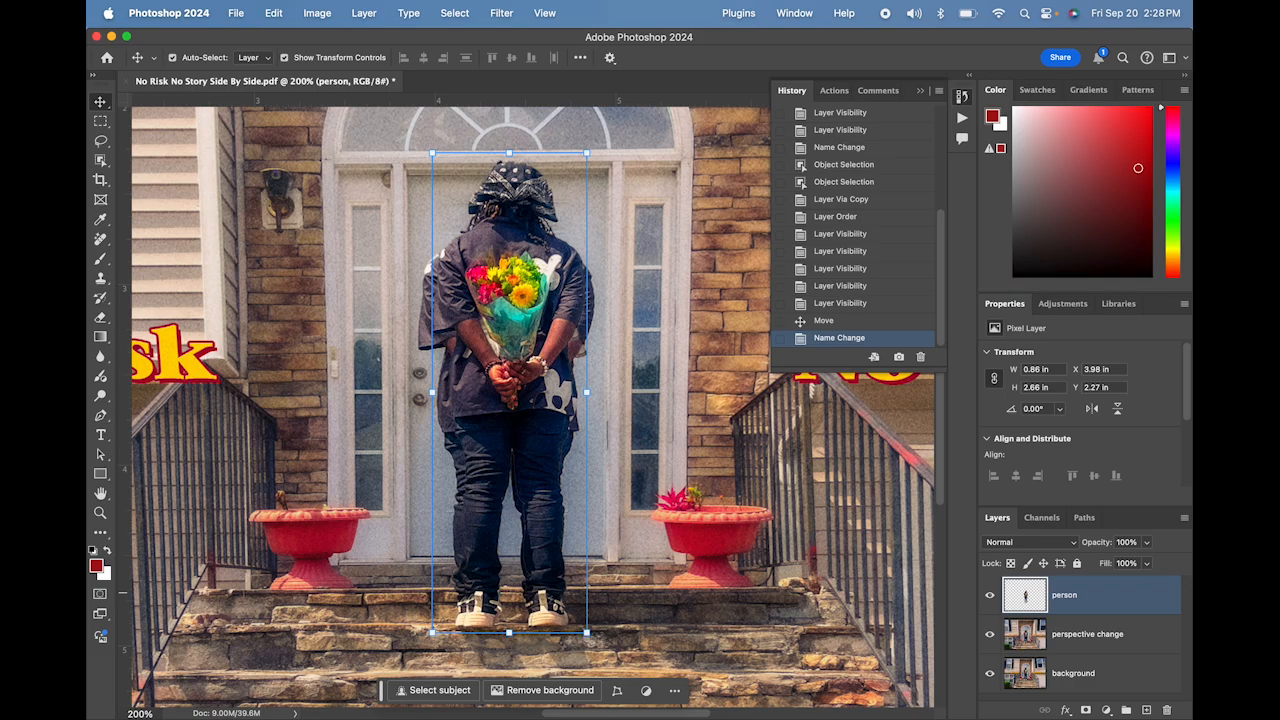
Step: Hide the person layer and erase the stretched figure from the perspective change layer with the Remove tool
{"action": "left_click", "coordinate": [990, 596]}
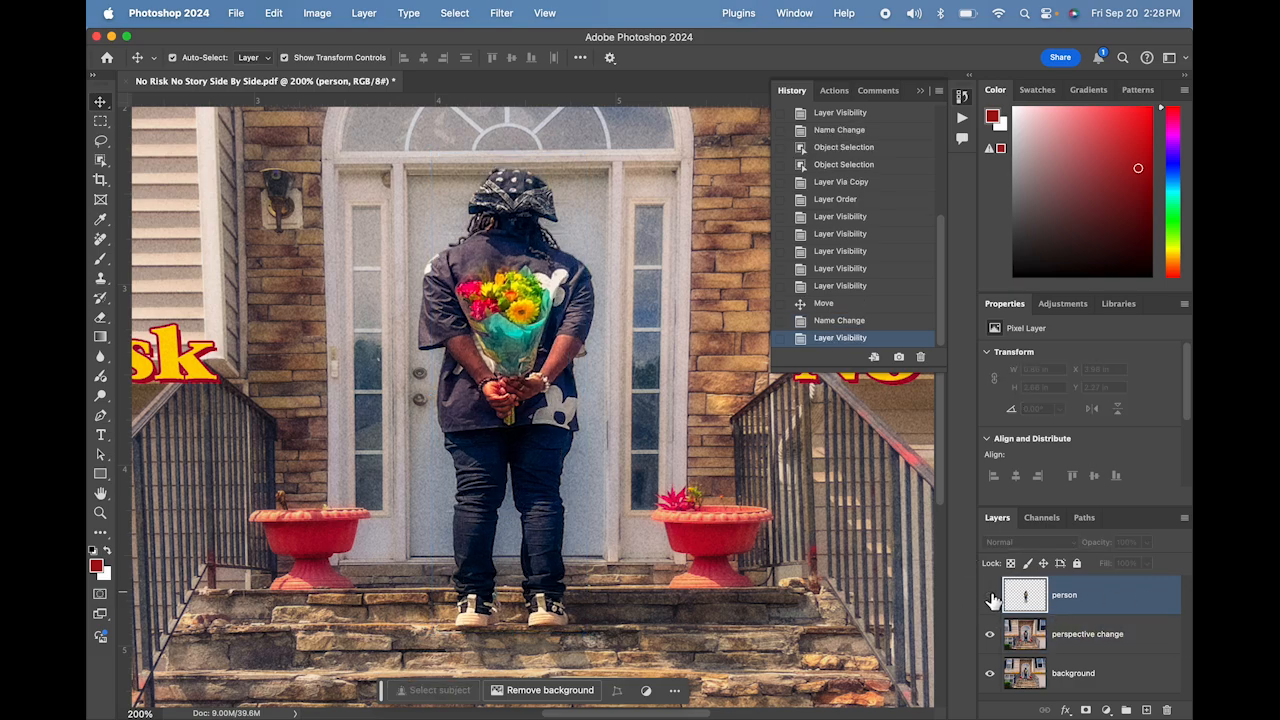
{"action": "left_click", "coordinate": [1118, 648], "text": "shift"}
{"action": "left_click", "coordinate": [1024, 645]}
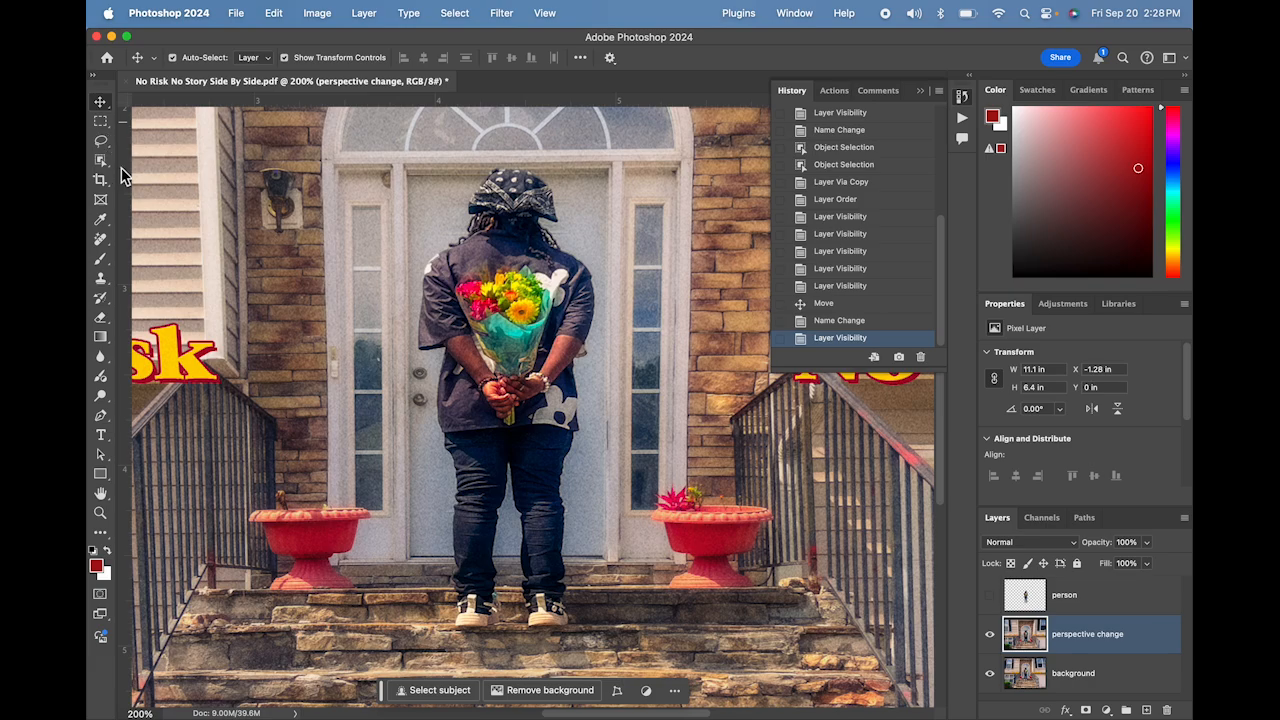
{"action": "left_click_drag", "start_coordinate": [101, 242], "coordinate": [145, 258]}
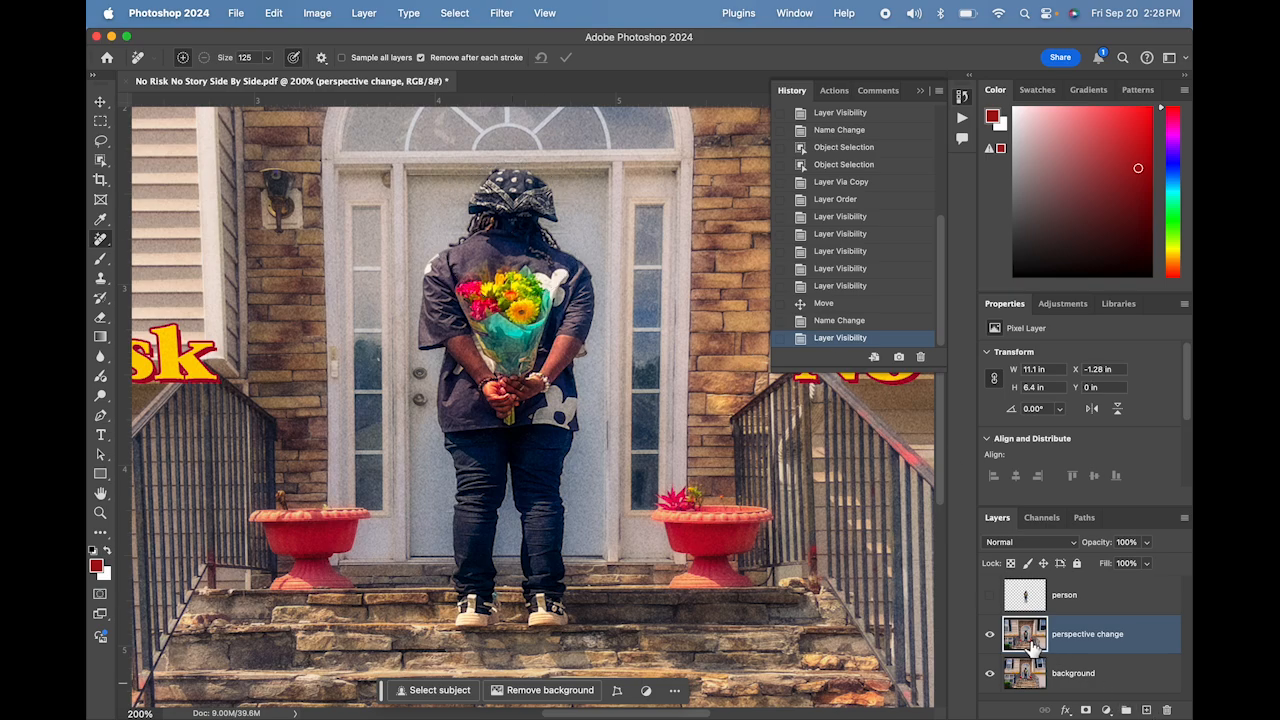
{"action": "mouse_move", "coordinate": [490, 195]}
{"action": "left_mouse_down"}
{"action": "mouse_move", "coordinate": [480, 270]}
{"action": "mouse_move", "coordinate": [543, 280]}
{"action": "mouse_move", "coordinate": [560, 330]}
{"action": "mouse_move", "coordinate": [525, 305]}
{"action": "mouse_move", "coordinate": [472, 338]}
{"action": "mouse_move", "coordinate": [483, 384]}
{"action": "mouse_move", "coordinate": [525, 440]}
{"action": "mouse_move", "coordinate": [485, 505]}
{"action": "mouse_move", "coordinate": [507, 560]}
{"action": "mouse_move", "coordinate": [494, 563]}
{"action": "mouse_move", "coordinate": [543, 596]}
{"action": "left_mouse_up"}
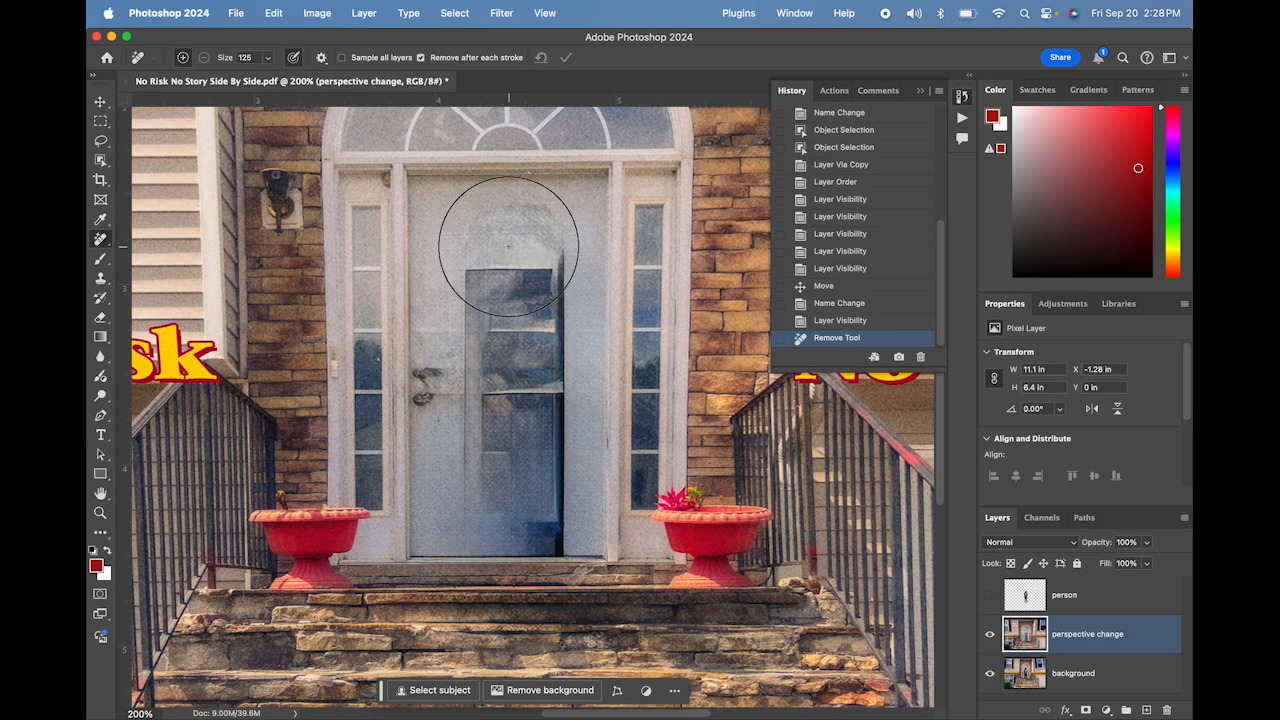
Step: Undo the stray Remove stroke over the side window and clear the dark leftover panels from the door
{"action": "mouse_move", "coordinate": [535, 238]}
{"action": "left_mouse_down"}
{"action": "mouse_move", "coordinate": [577, 286]}
{"action": "mouse_move", "coordinate": [558, 314]}
{"action": "left_mouse_up"}
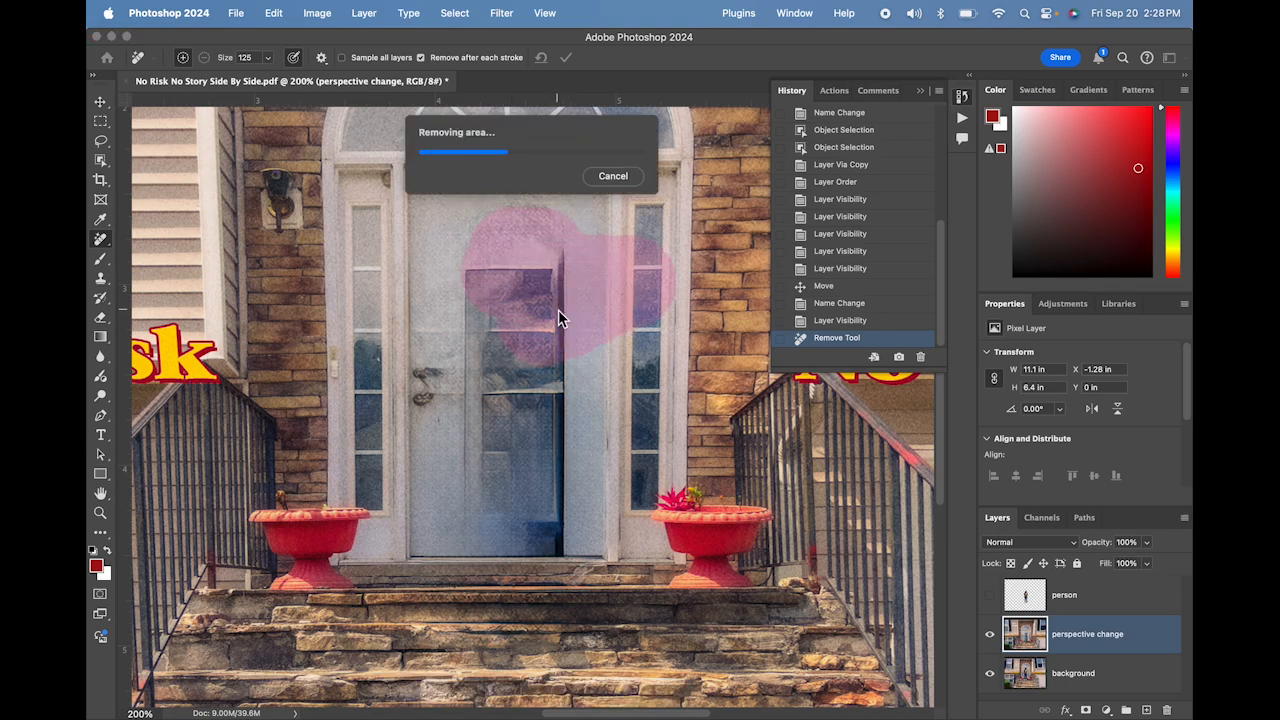
{"action": "key", "text": "super+z"}
{"action": "mouse_move", "coordinate": [531, 238]}
{"action": "left_mouse_down"}
{"action": "mouse_move", "coordinate": [502, 250]}
{"action": "mouse_move", "coordinate": [526, 341]}
{"action": "mouse_move", "coordinate": [503, 380]}
{"action": "left_mouse_up"}
Step: Reduce the Remove tool size to 20 and clean off the smudge above the door handle
{"action": "key", "text": "bracketleft"}
{"action": "key", "text": "bracketleft"}
{"action": "key", "text": "bracketleft"}
{"action": "key", "text": "bracketleft"}
{"action": "key", "text": "bracketleft"}
{"action": "key", "text": "bracketleft"}
{"action": "key", "text": "bracketleft"}
{"action": "key", "text": "bracketleft"}
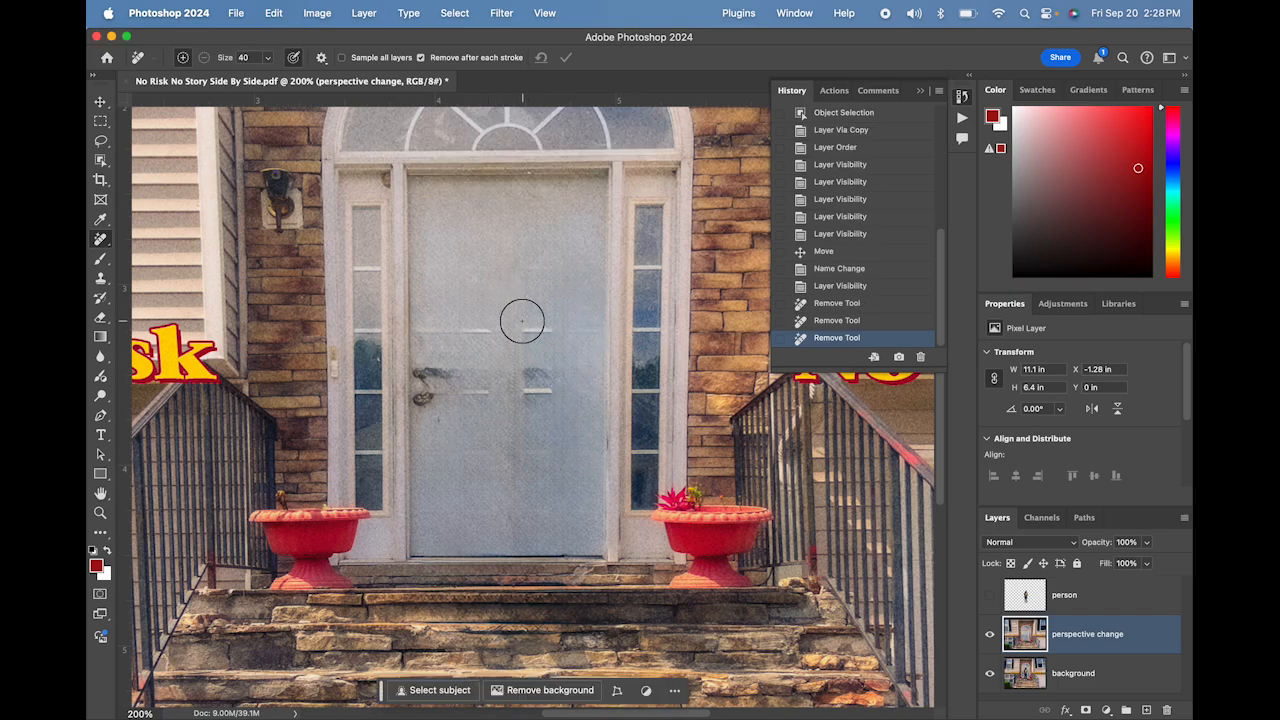
{"action": "key", "text": "bracketleft"}
{"action": "left_click_drag", "start_coordinate": [430, 375], "coordinate": [426, 376]}
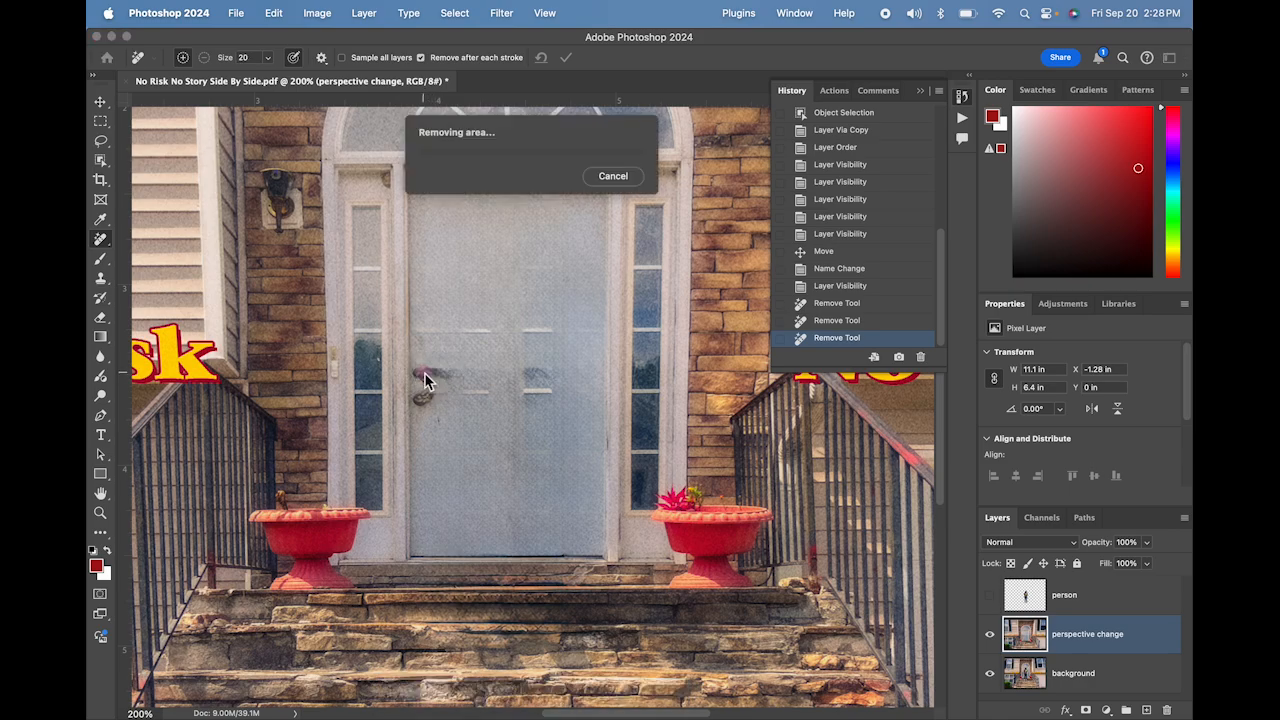
{"action": "left_click", "coordinate": [423, 378]}
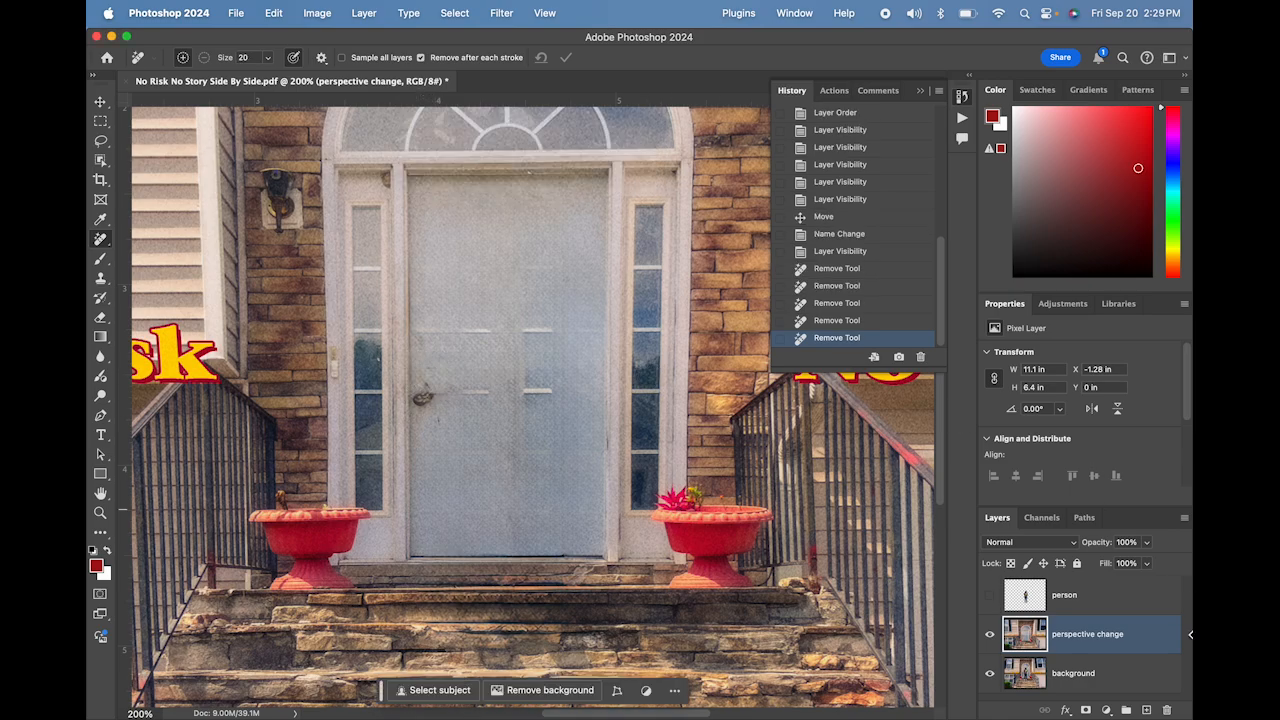
Step: Show the person layer and nudge the cut-out figure down onto the steps, to about Y 2.52 in
{"action": "left_click", "coordinate": [990, 596]}
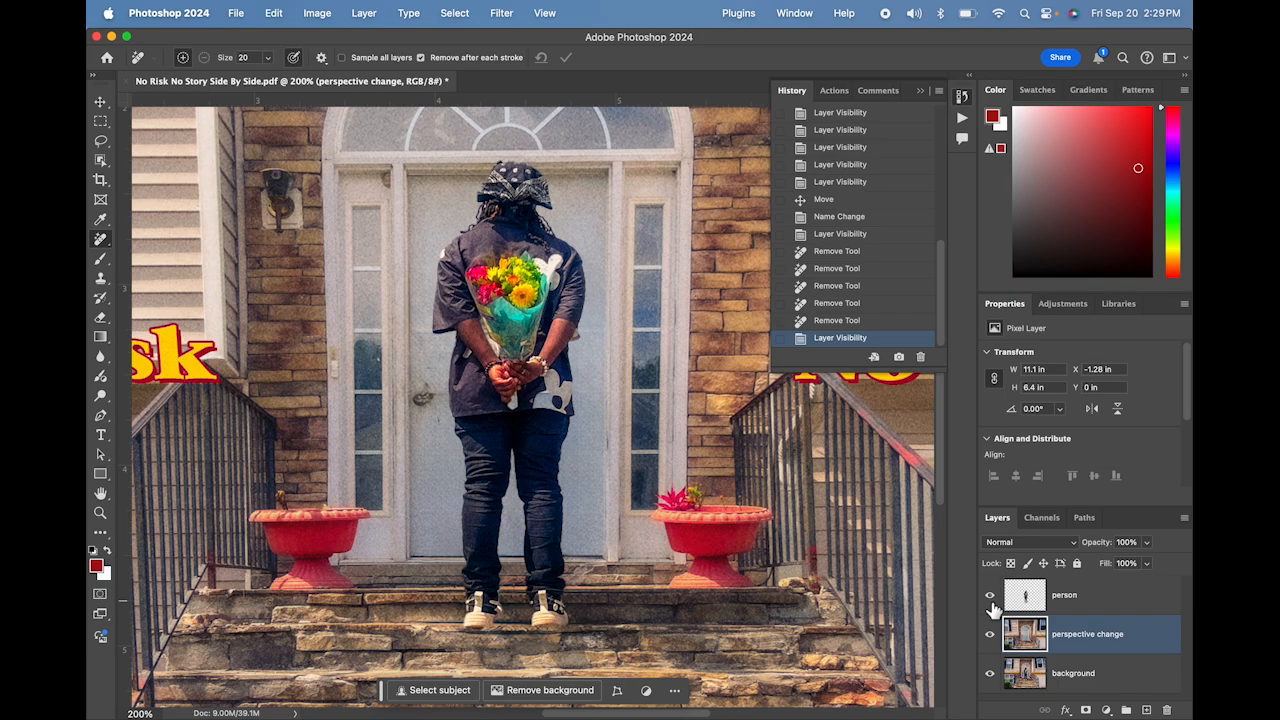
{"action": "left_click", "coordinate": [1031, 597]}
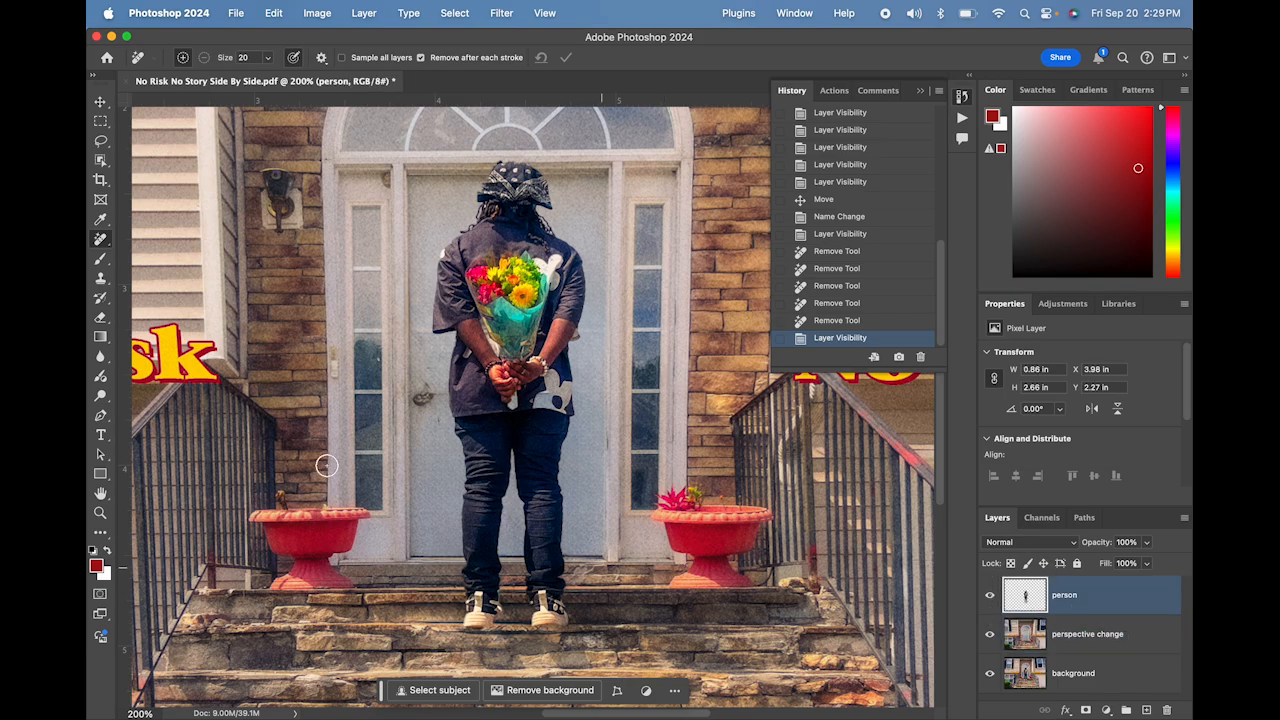
{"action": "key", "text": "v"}
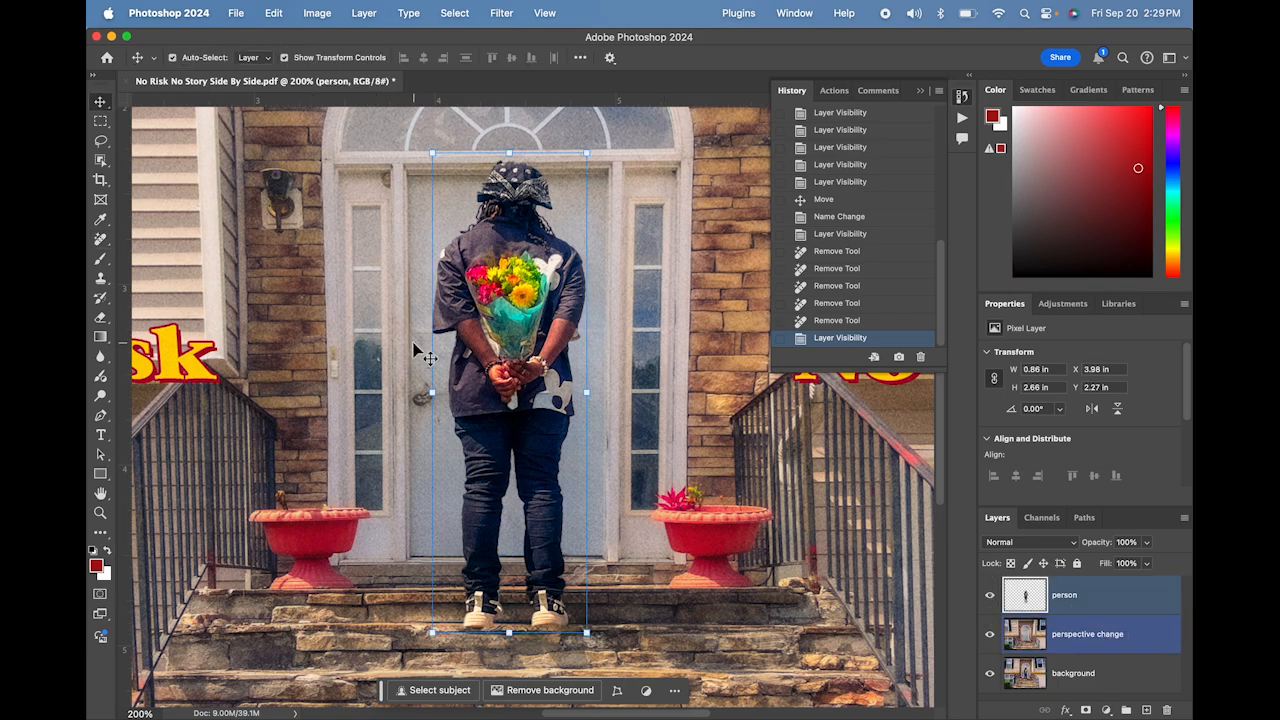
{"action": "key", "text": "shift+Down"}
{"action": "key", "text": "shift+Down"}
{"action": "key", "text": "shift+Down"}
{"action": "key", "text": "shift+Down"}
{"action": "key", "text": "shift+Down"}
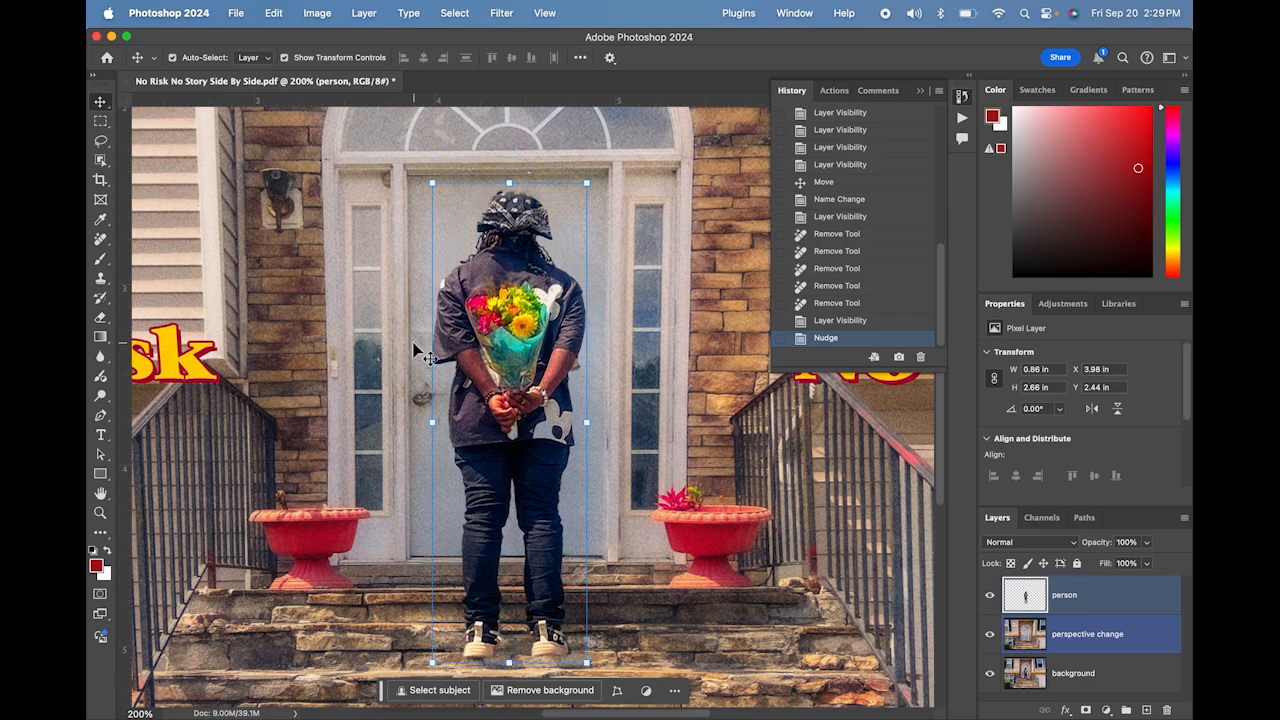
{"action": "key", "text": "Down"}
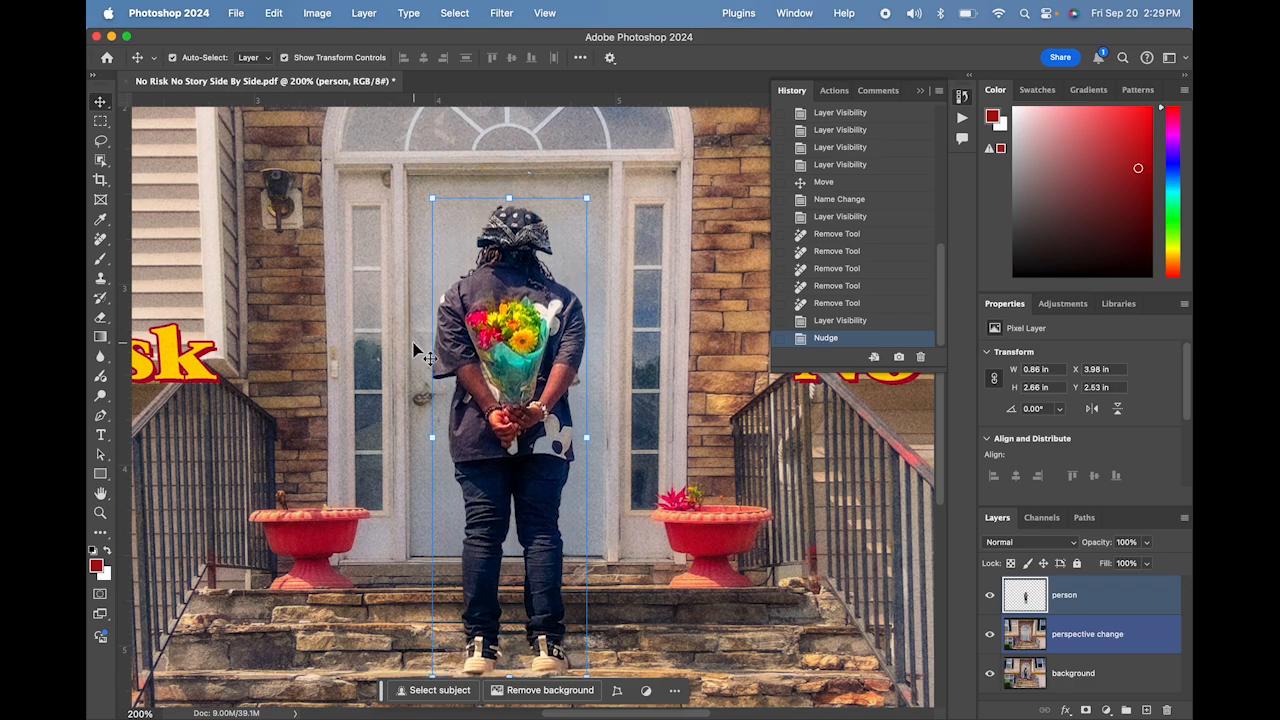
{"action": "key", "text": "super+0"}
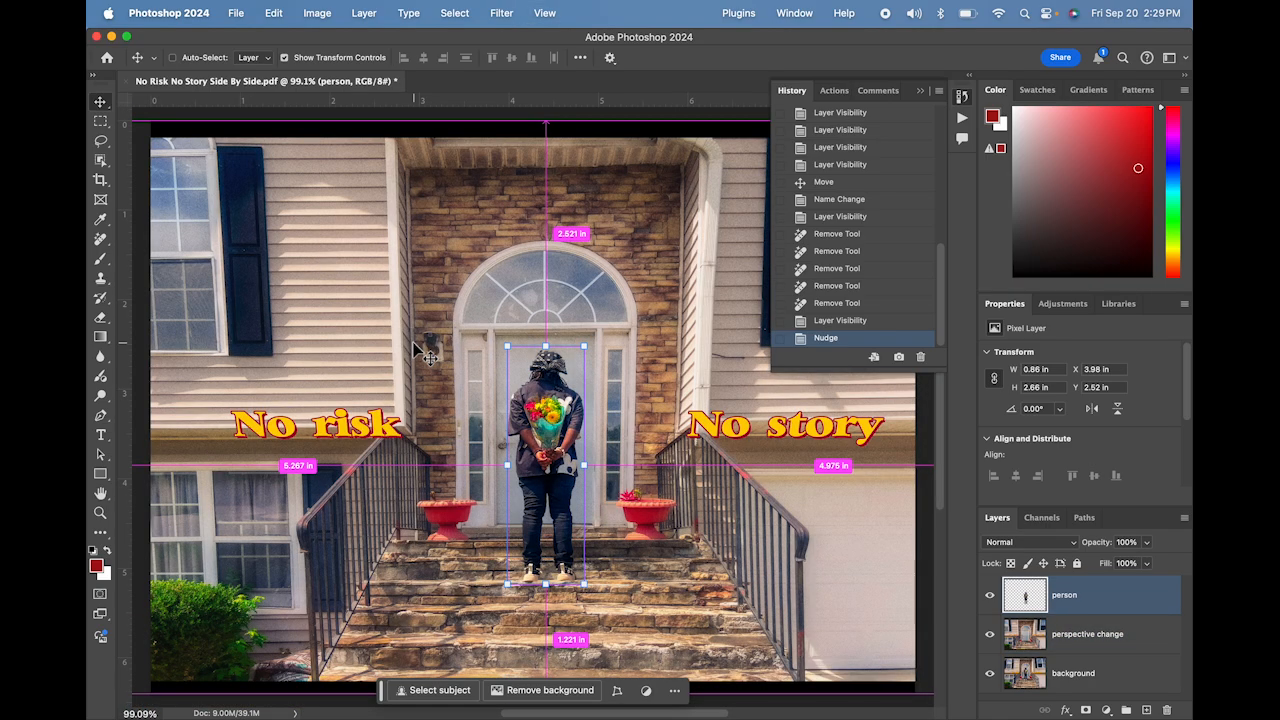
{"action": "left_click", "coordinate": [932, 521]}
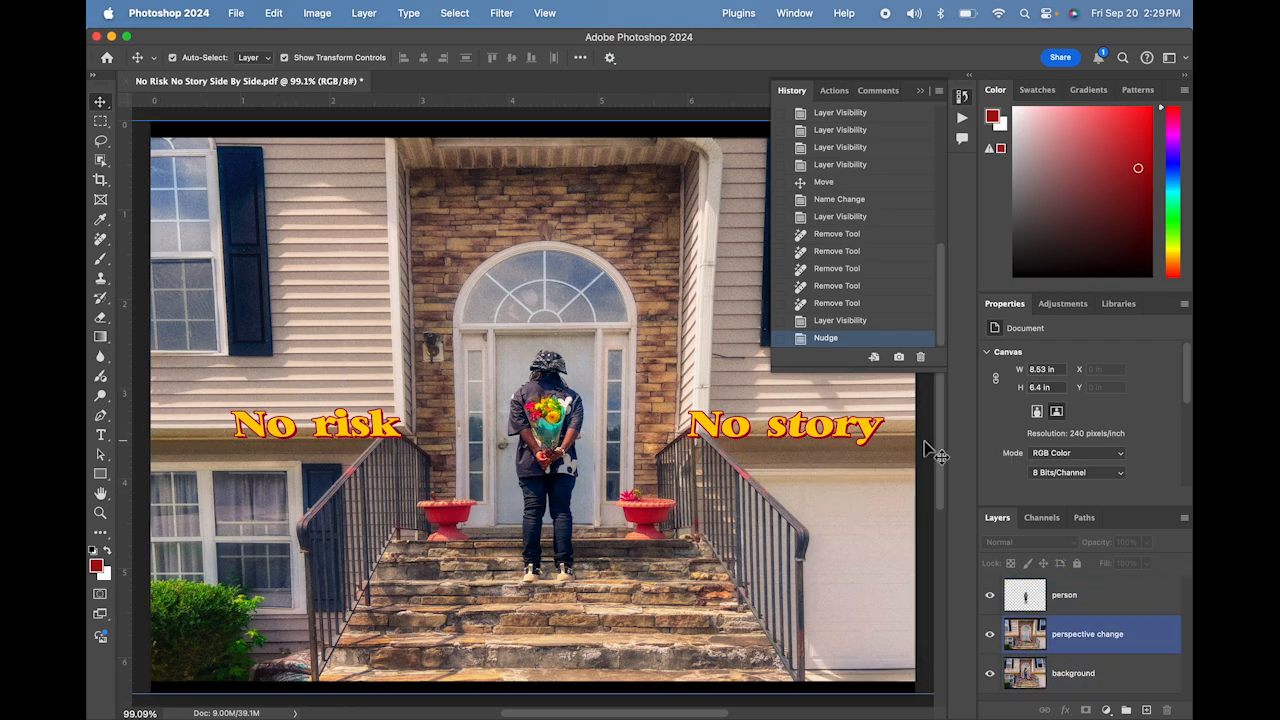
Step: Add a layer mask to the perspective change layer and switch from the Pencil to the Brush tool
{"action": "left_click", "coordinate": [1095, 638]}
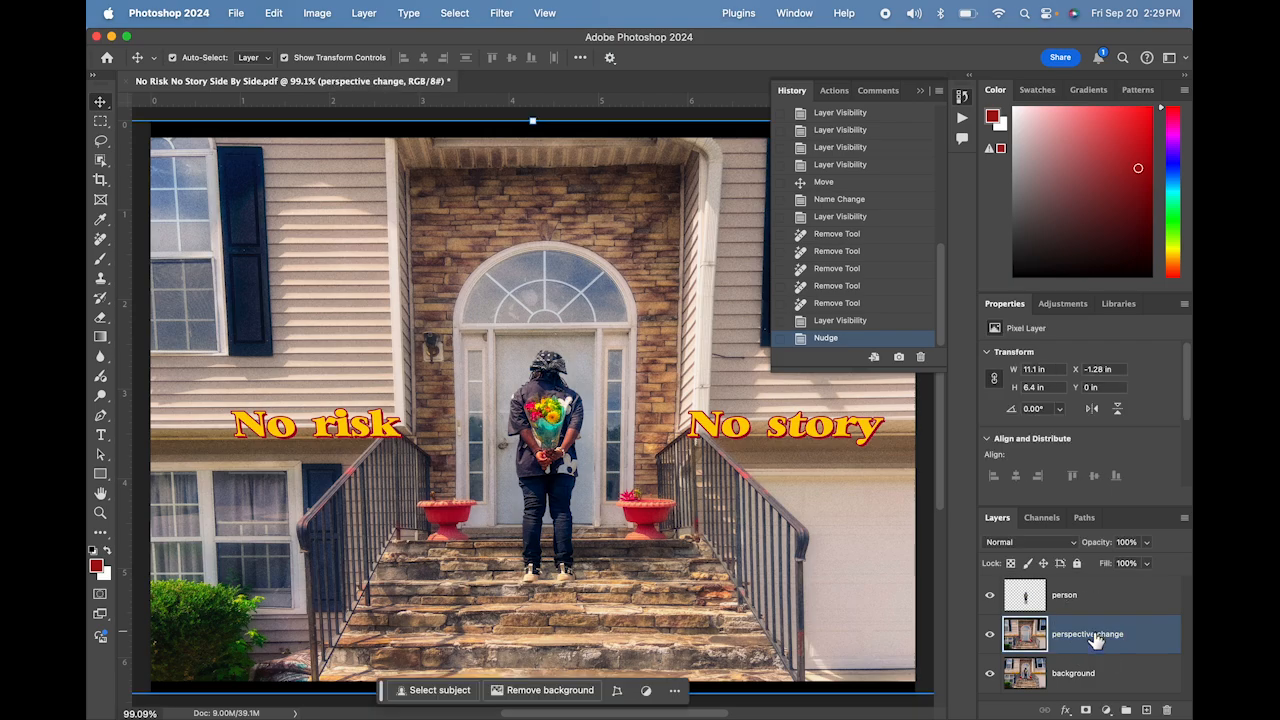
{"action": "left_click", "coordinate": [1085, 709]}
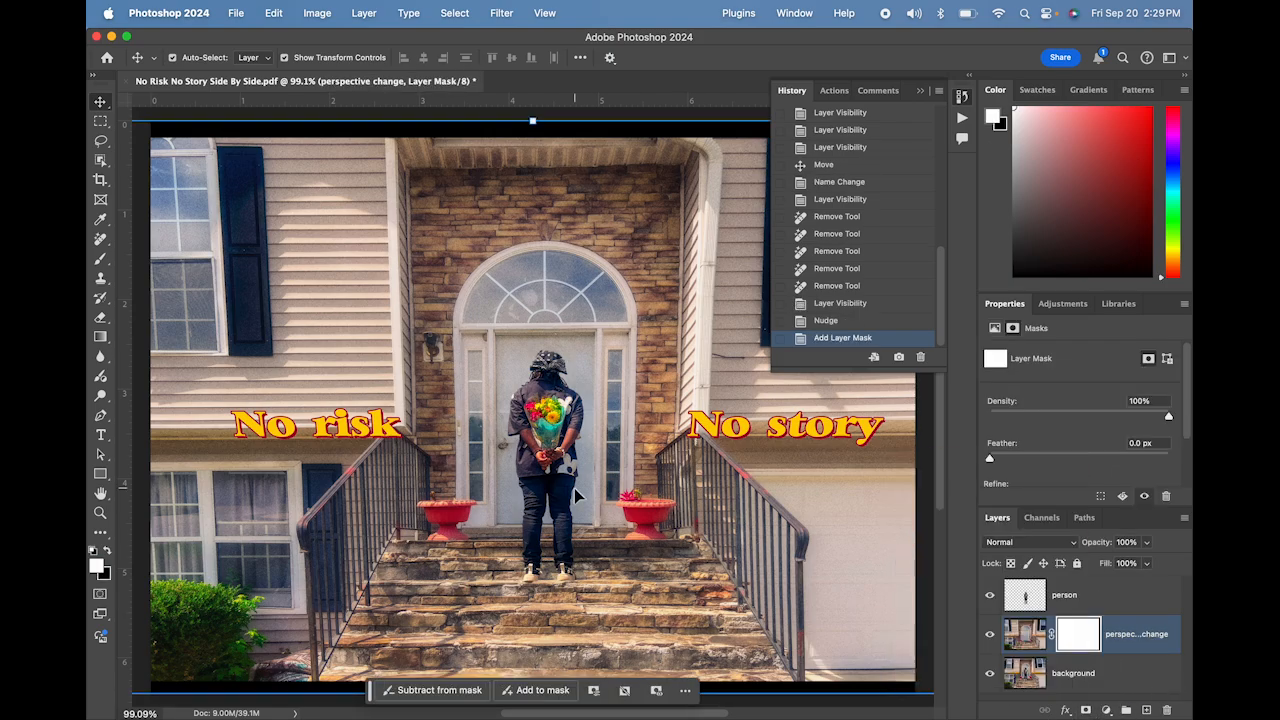
{"action": "key", "text": "b"}
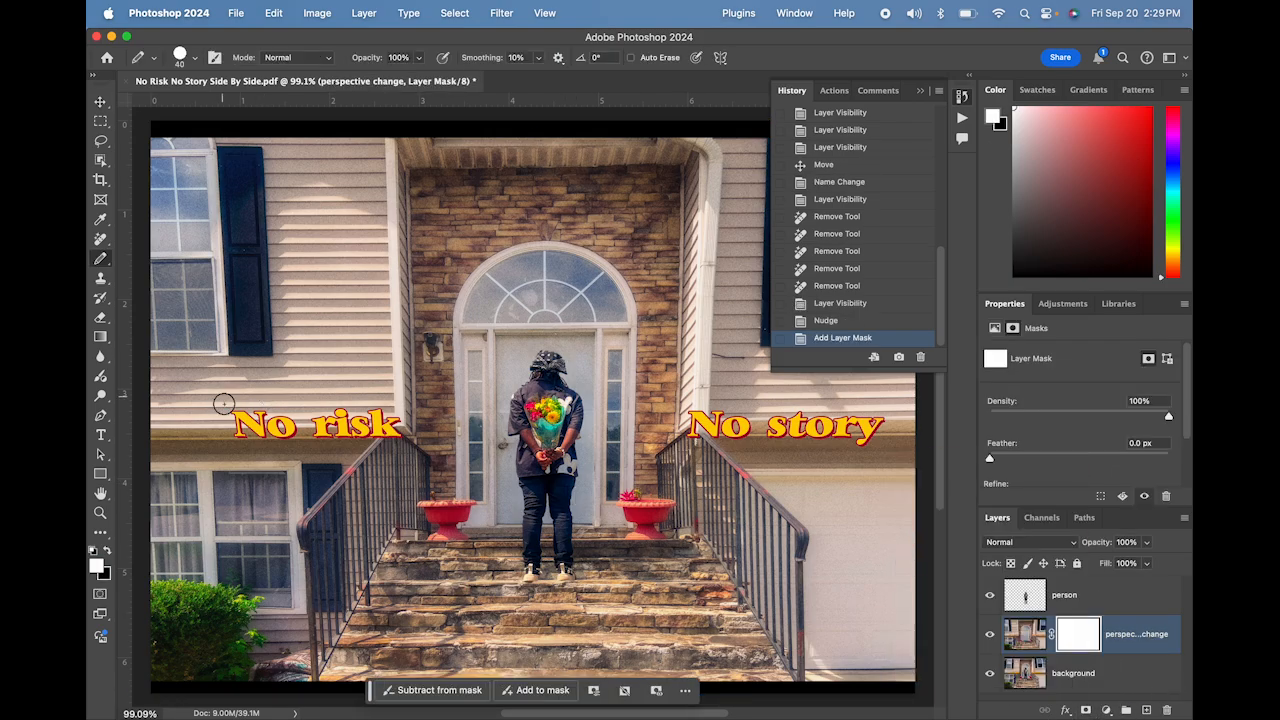
{"action": "key", "text": "bracketright"}
{"action": "right_click", "coordinate": [97, 263]}
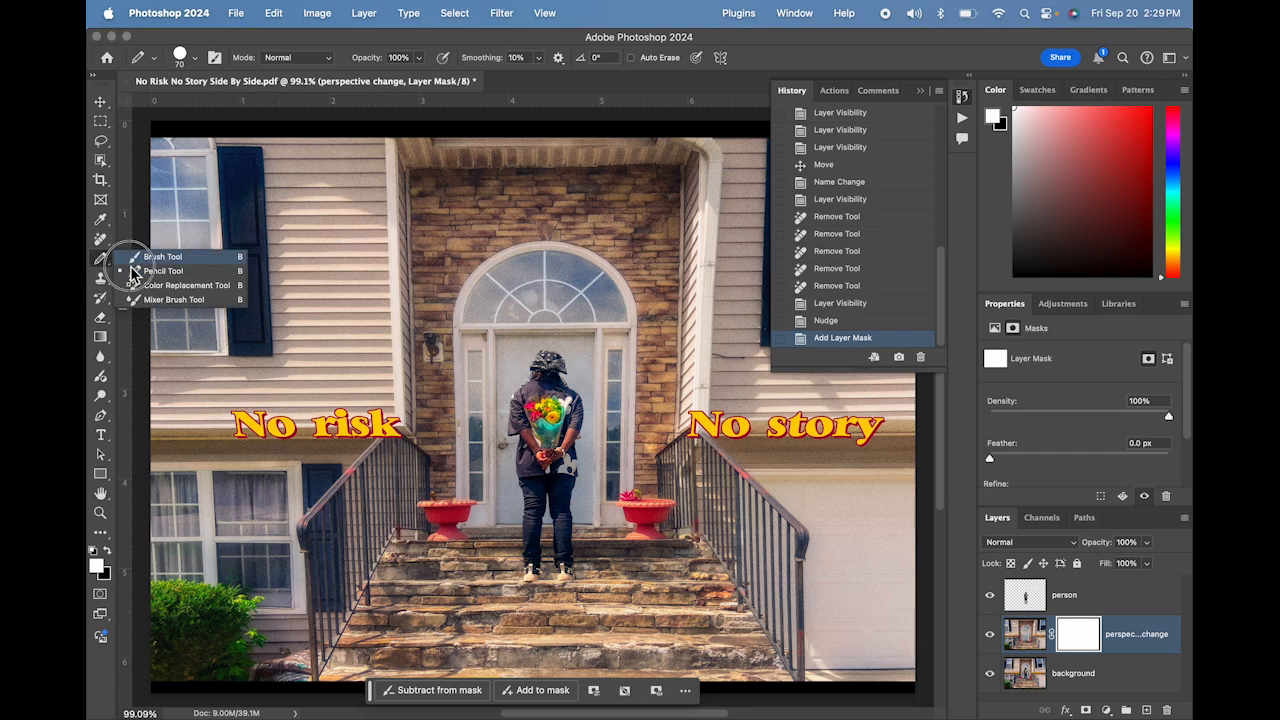
{"action": "left_click", "coordinate": [141, 263]}
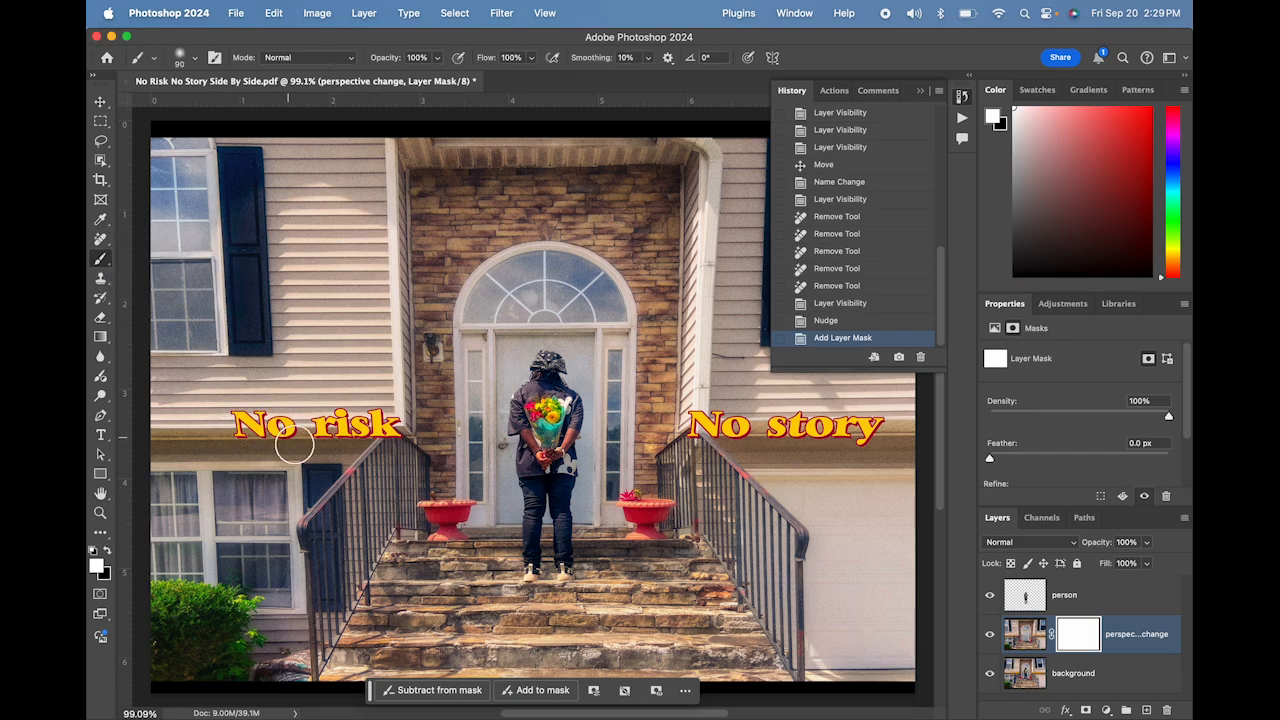
Step: Try to mask out the stretched No risk and No story lettering by painting black with a size 90 brush
{"action": "mouse_move", "coordinate": [285, 421]}
{"action": "left_mouse_down"}
{"action": "mouse_move", "coordinate": [258, 428]}
{"action": "mouse_move", "coordinate": [268, 442]}
{"action": "left_mouse_up"}
{"action": "key", "text": "x"}
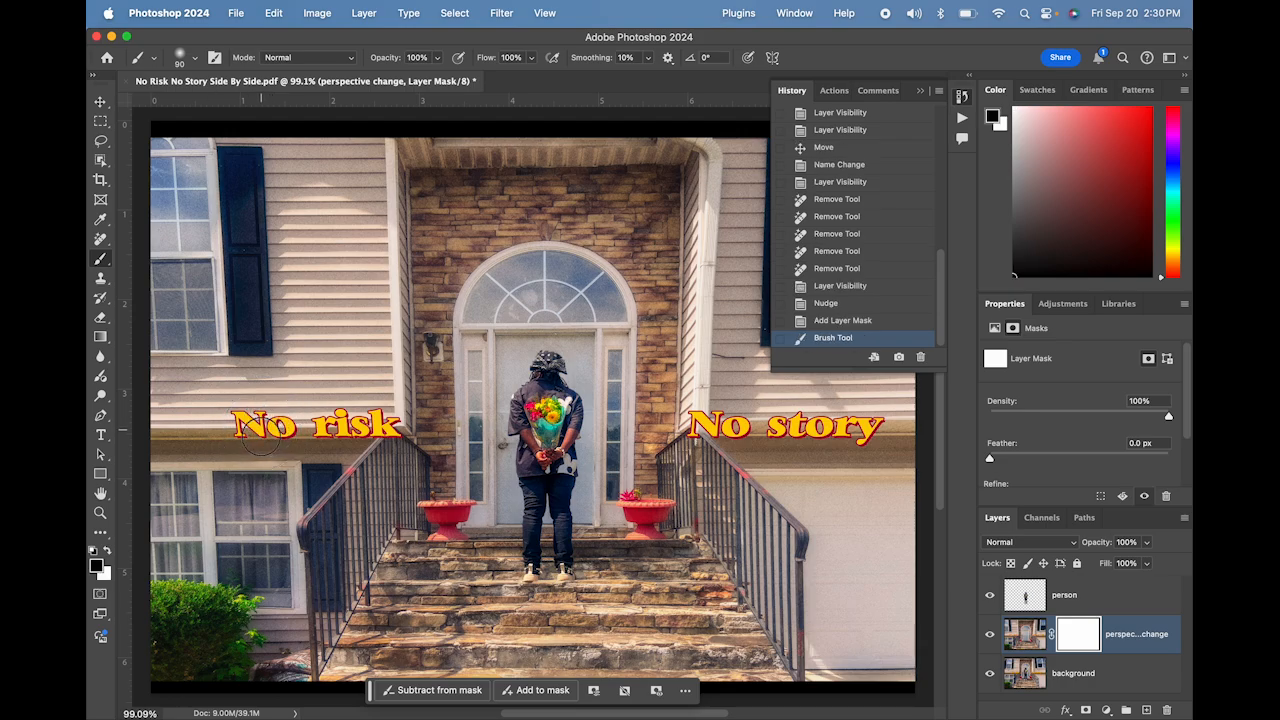
{"action": "mouse_move", "coordinate": [234, 428]}
{"action": "left_mouse_down"}
{"action": "mouse_move", "coordinate": [435, 435]}
{"action": "mouse_move", "coordinate": [255, 432]}
{"action": "mouse_move", "coordinate": [398, 425]}
{"action": "mouse_move", "coordinate": [229, 386]}
{"action": "mouse_move", "coordinate": [430, 390]}
{"action": "mouse_move", "coordinate": [285, 395]}
{"action": "mouse_move", "coordinate": [350, 408]}
{"action": "left_mouse_up"}
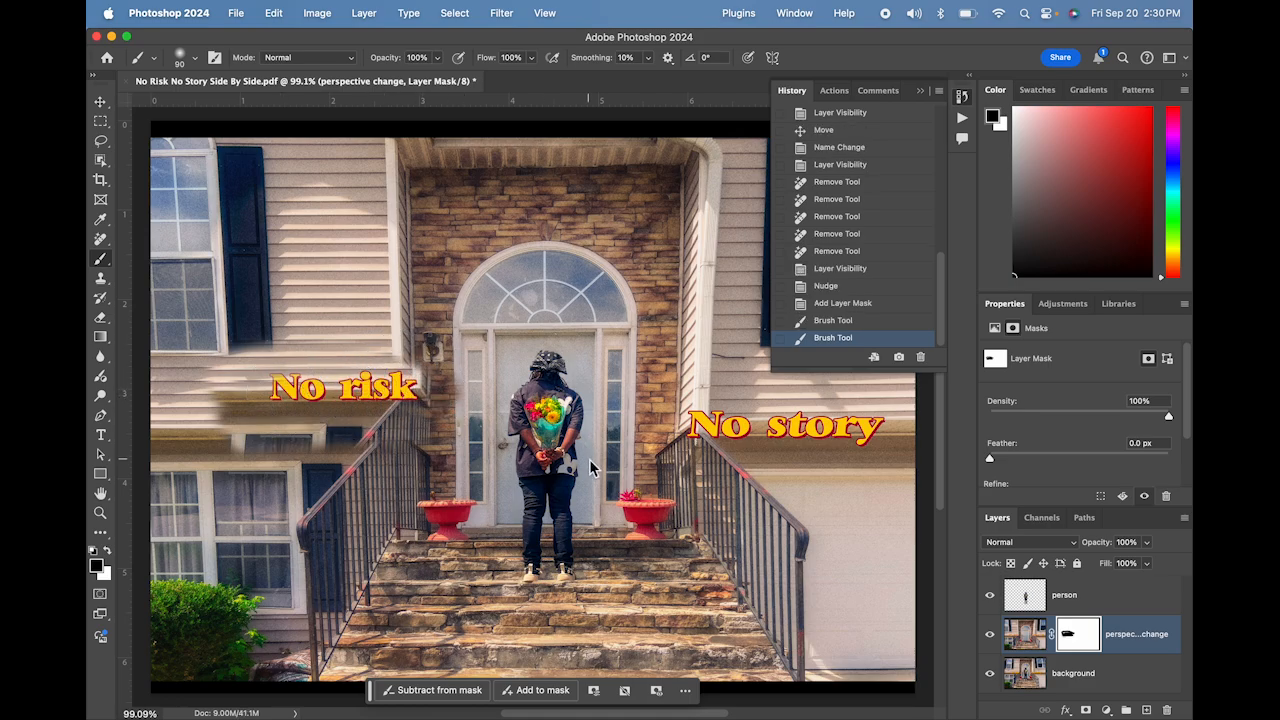
{"action": "mouse_move", "coordinate": [714, 388]}
{"action": "left_mouse_down"}
{"action": "mouse_move", "coordinate": [686, 429]}
{"action": "mouse_move", "coordinate": [686, 367]}
{"action": "mouse_move", "coordinate": [689, 387]}
{"action": "mouse_move", "coordinate": [844, 400]}
{"action": "mouse_move", "coordinate": [896, 389]}
{"action": "mouse_move", "coordinate": [703, 374]}
{"action": "mouse_move", "coordinate": [879, 355]}
{"action": "mouse_move", "coordinate": [906, 400]}
{"action": "mouse_move", "coordinate": [751, 442]}
{"action": "mouse_move", "coordinate": [819, 427]}
{"action": "mouse_move", "coordinate": [694, 417]}
{"action": "mouse_move", "coordinate": [878, 439]}
{"action": "left_mouse_up"}
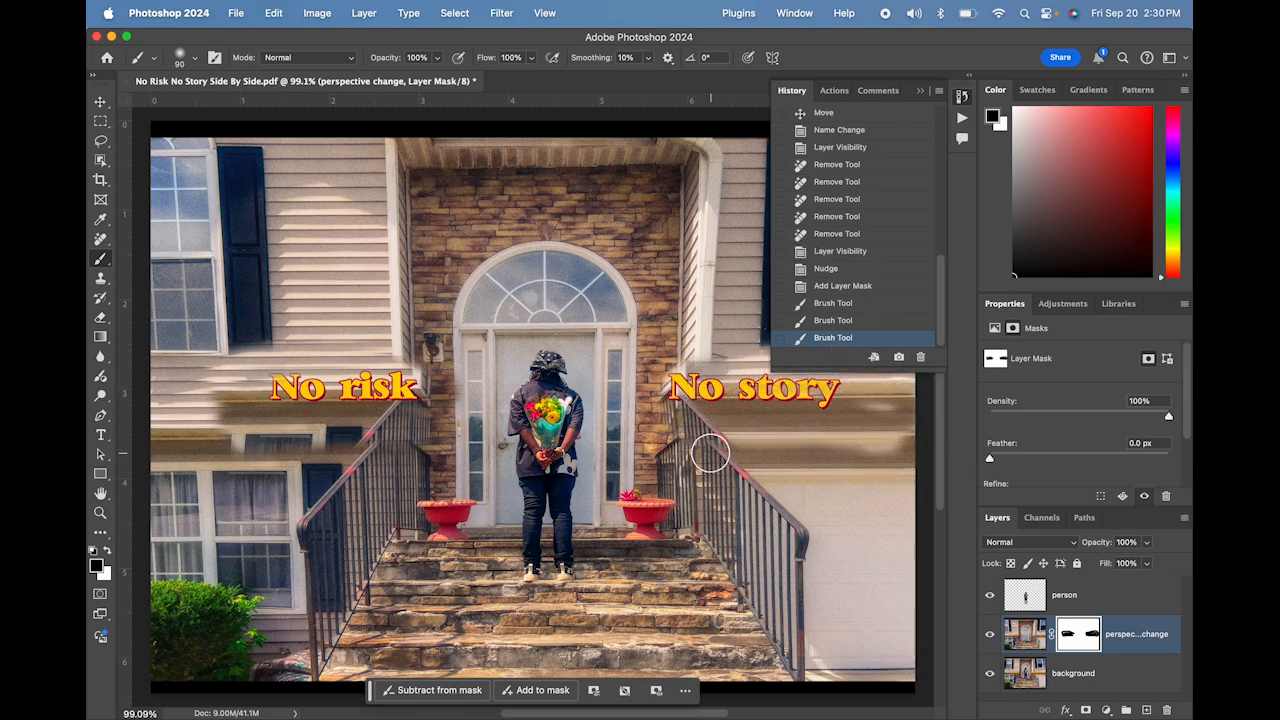
{"action": "key", "text": "super+a"}
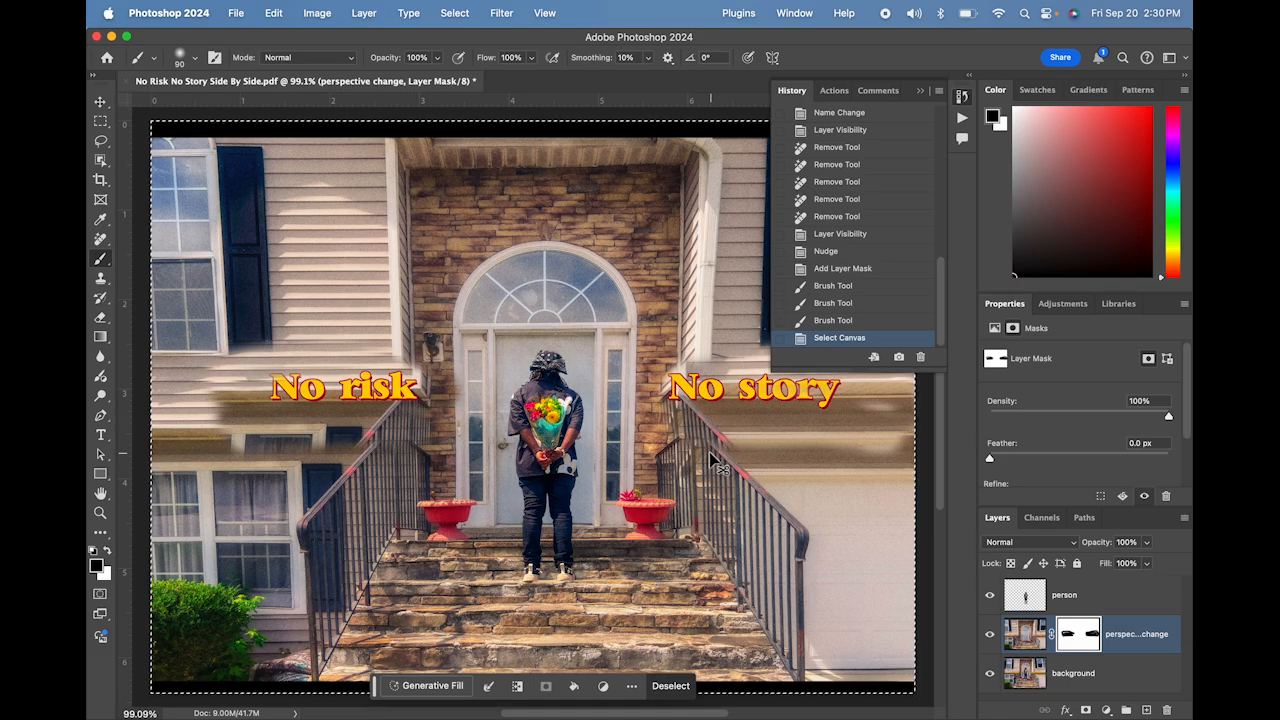
{"action": "key", "text": "super+z"}
{"action": "key", "text": "super+z"}
{"action": "key", "text": "super+z"}
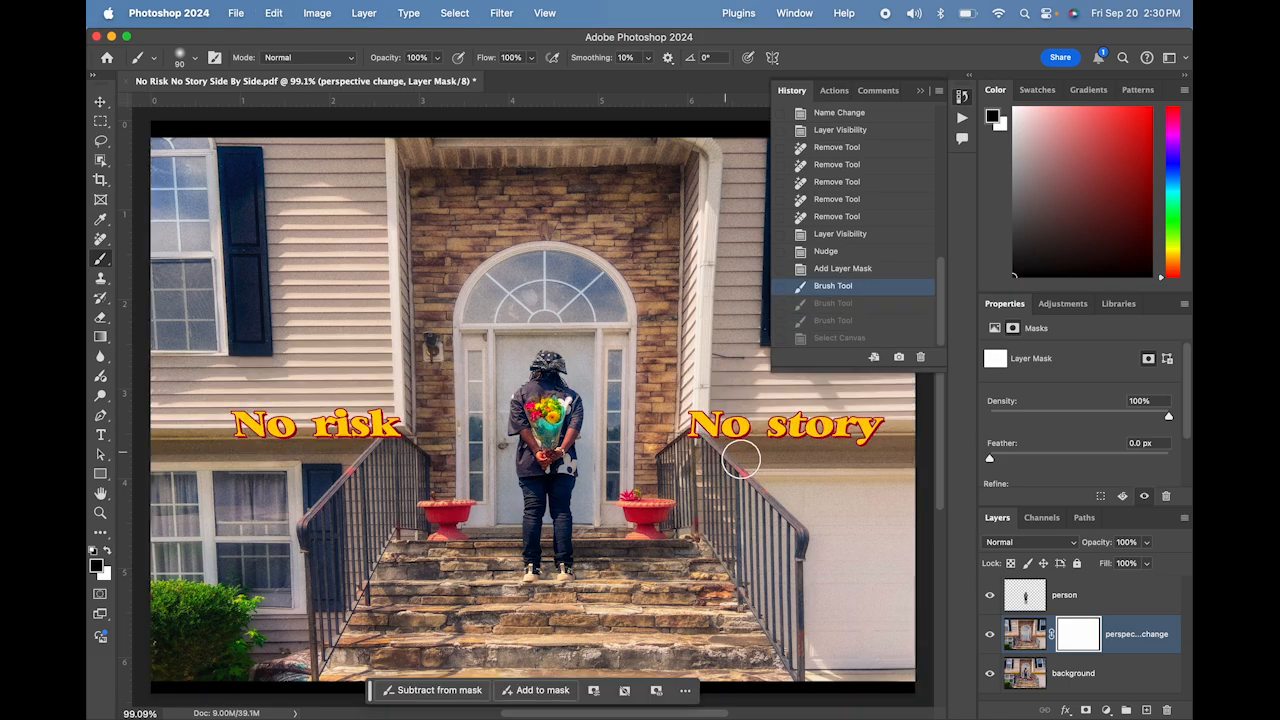
Step: Erase the No risk and No story lettering and its red traces from the perspective change layer, using the Remove tool at size 60
{"action": "left_click", "coordinate": [1012, 634]}
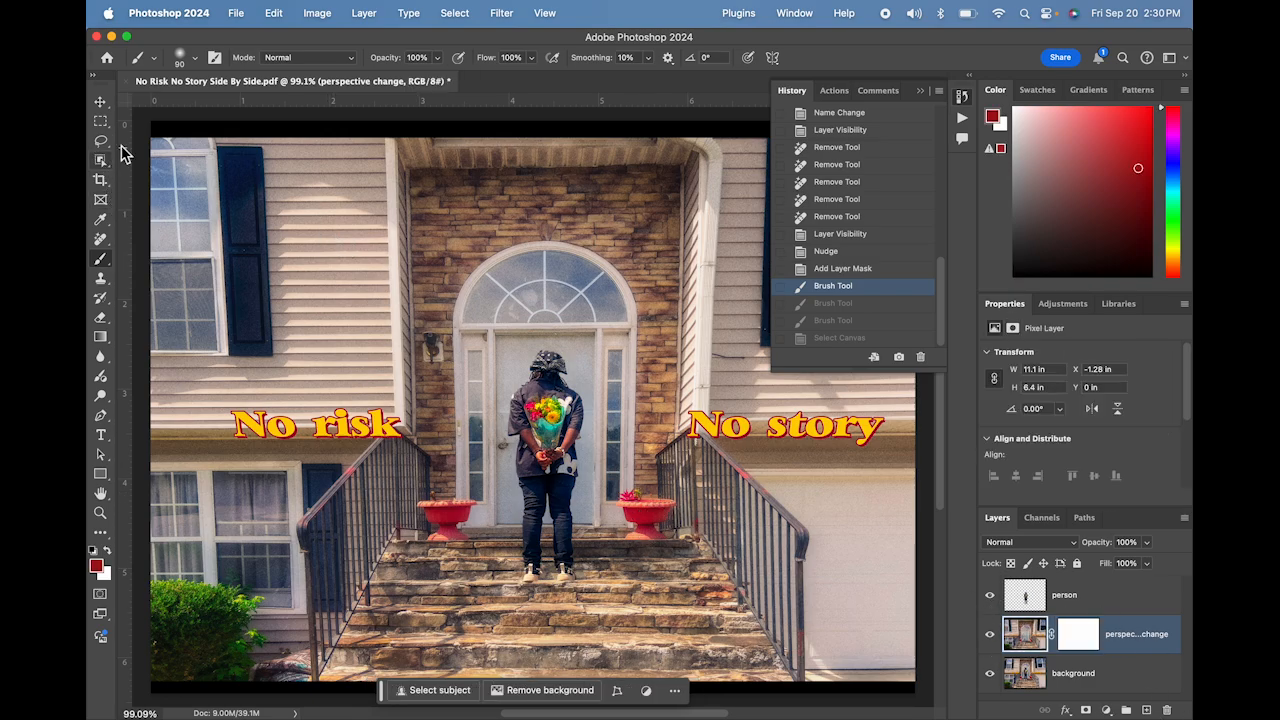
{"action": "left_click", "coordinate": [100, 239]}
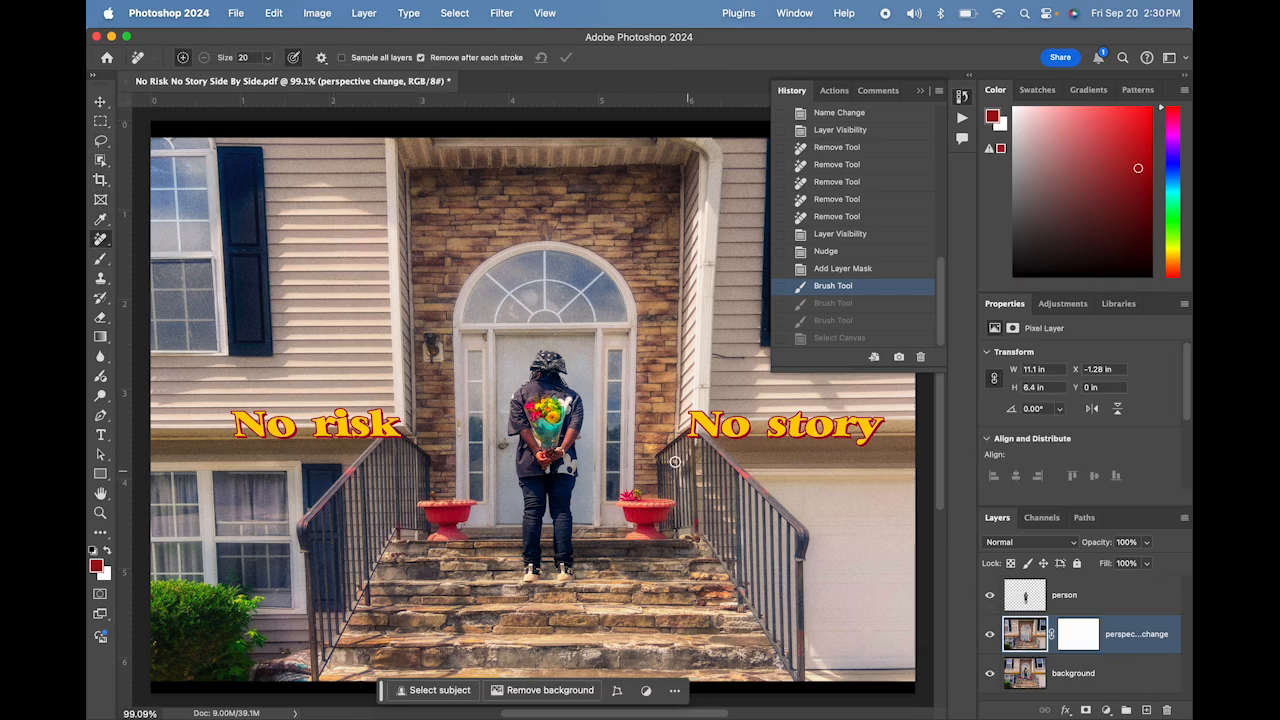
{"action": "mouse_move", "coordinate": [693, 410]}
{"action": "left_mouse_down"}
{"action": "mouse_move", "coordinate": [708, 430]}
{"action": "mouse_move", "coordinate": [680, 445]}
{"action": "mouse_move", "coordinate": [885, 425]}
{"action": "mouse_move", "coordinate": [865, 445]}
{"action": "mouse_move", "coordinate": [863, 427]}
{"action": "mouse_move", "coordinate": [693, 415]}
{"action": "mouse_move", "coordinate": [697, 427]}
{"action": "left_mouse_up"}
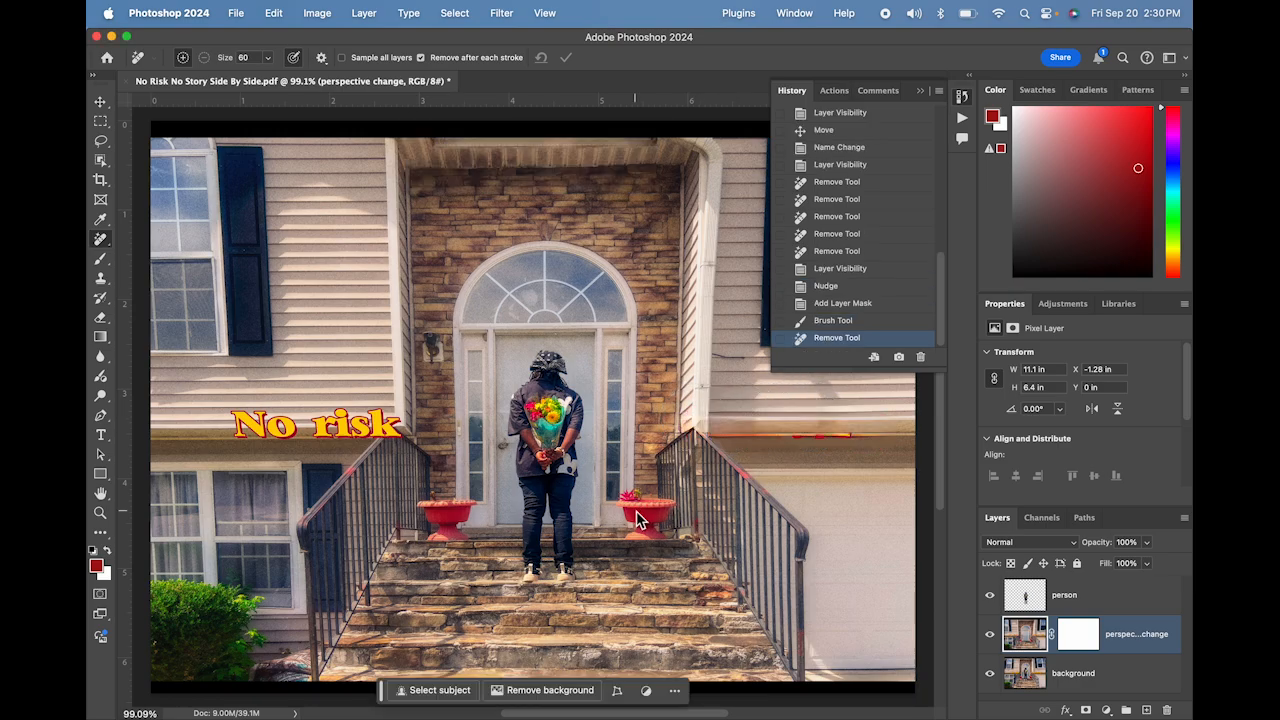
{"action": "mouse_move", "coordinate": [360, 420]}
{"action": "left_mouse_down"}
{"action": "mouse_move", "coordinate": [240, 425]}
{"action": "mouse_move", "coordinate": [391, 440]}
{"action": "mouse_move", "coordinate": [360, 425]}
{"action": "mouse_move", "coordinate": [256, 430]}
{"action": "left_mouse_up"}
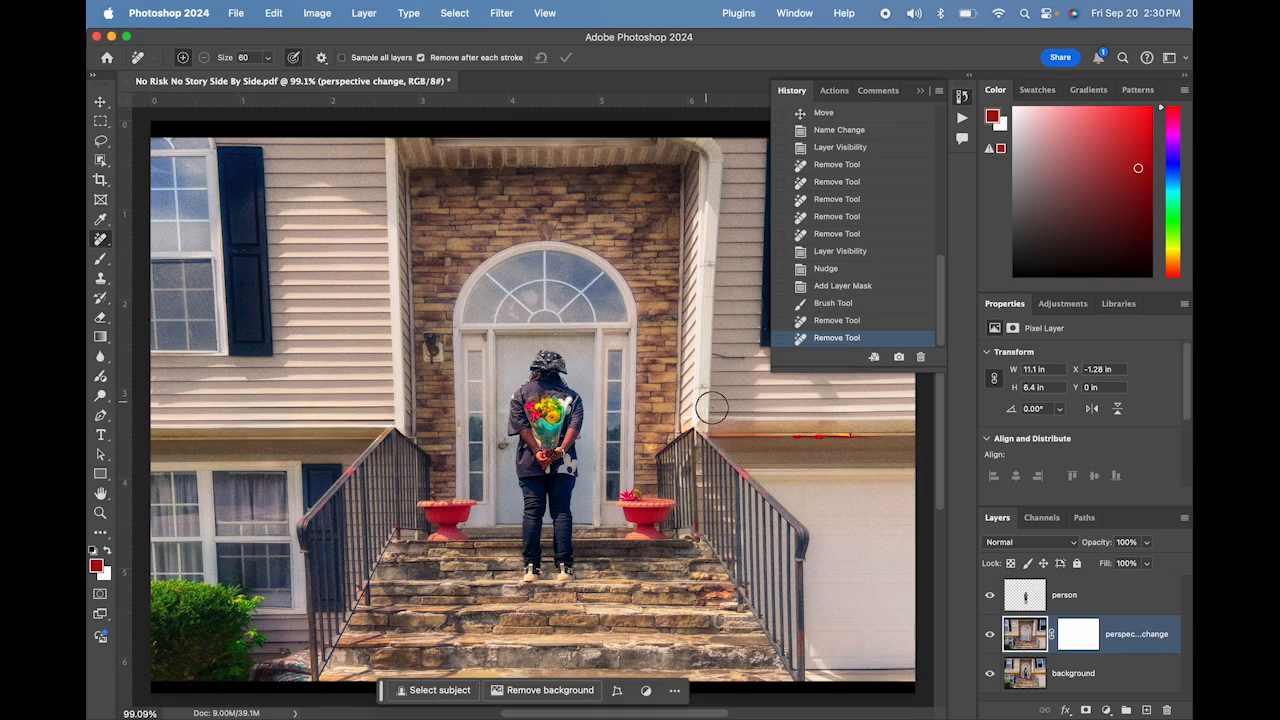
{"action": "mouse_move", "coordinate": [750, 420]}
{"action": "left_mouse_down"}
{"action": "mouse_move", "coordinate": [737, 435]}
{"action": "mouse_move", "coordinate": [850, 432]}
{"action": "mouse_move", "coordinate": [790, 445]}
{"action": "left_mouse_up"}
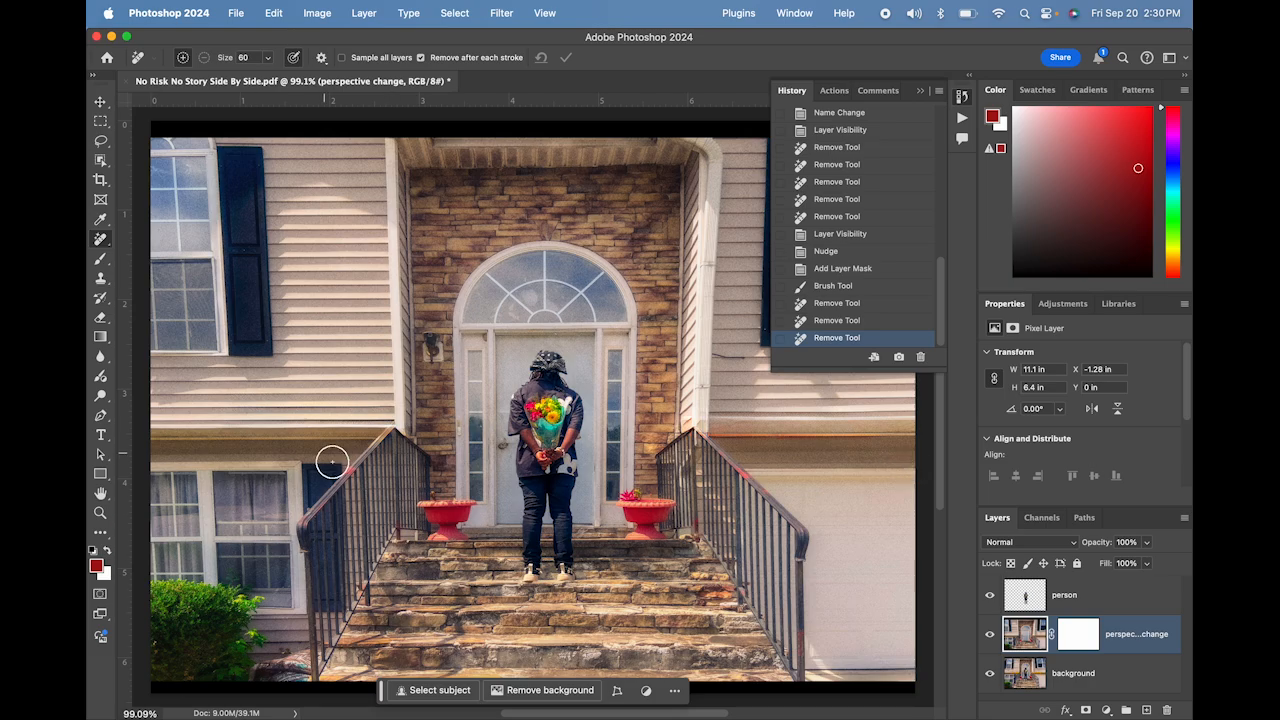
{"action": "left_click_drag", "start_coordinate": [354, 477], "coordinate": [350, 472]}
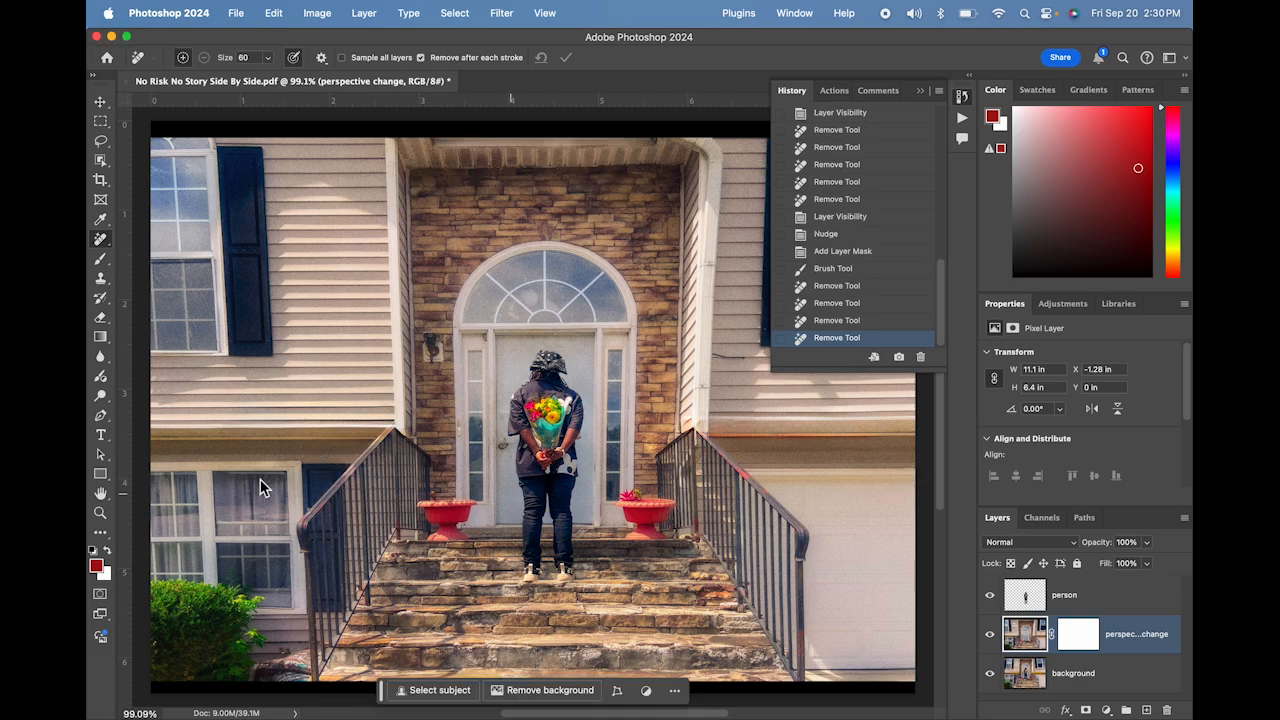
Step: Hide the perspective change layer so the original lettering on the background layer serves as a placement reference
{"action": "key", "text": "super+minus"}
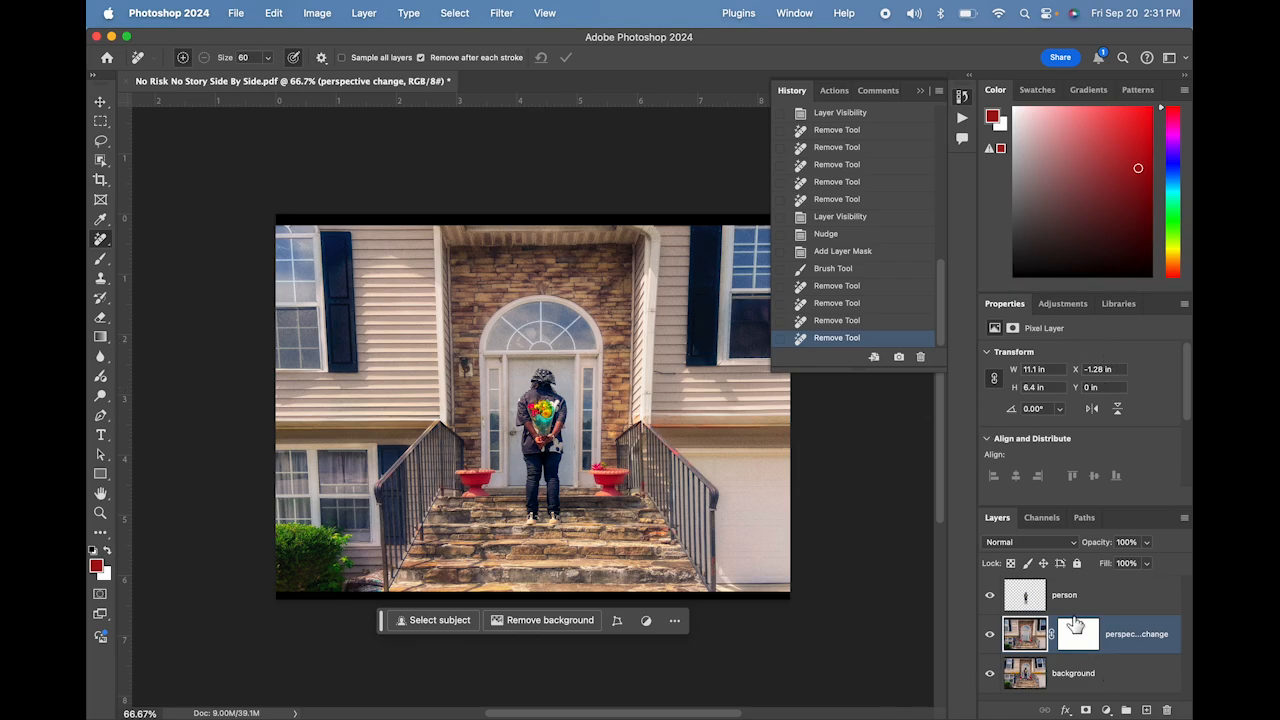
{"action": "left_click", "coordinate": [990, 674], "text": "alt"}
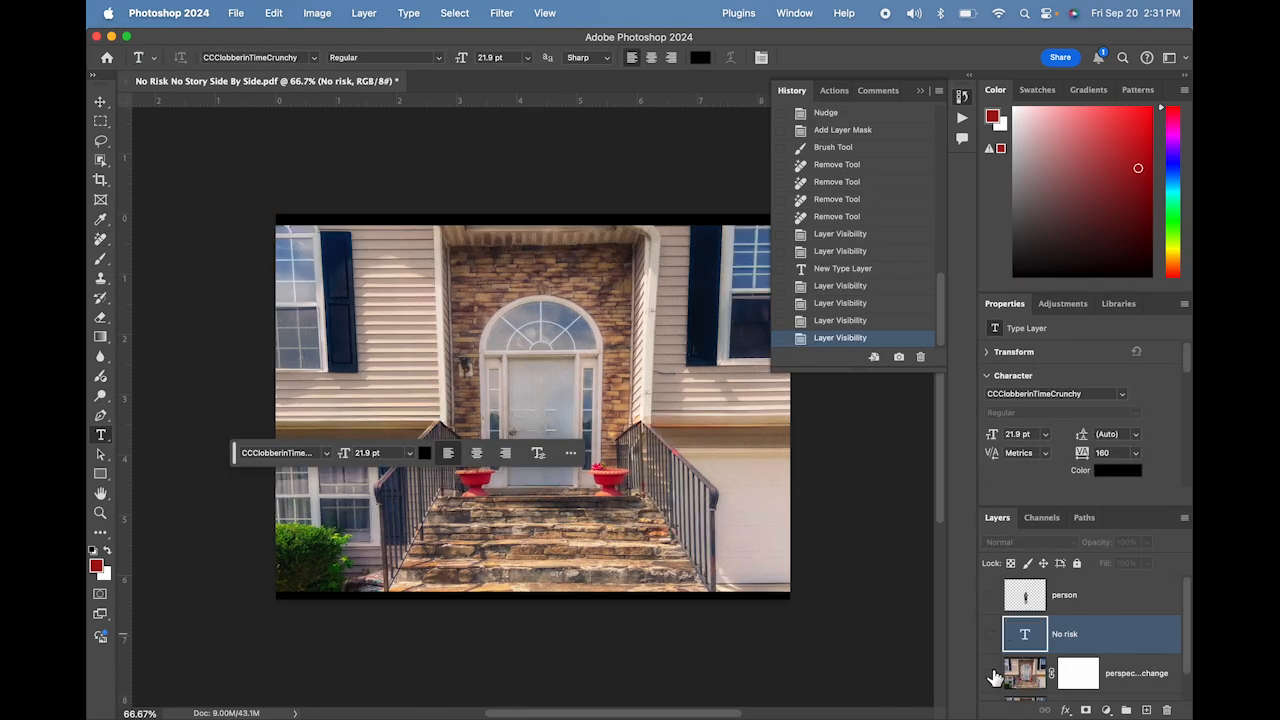
{"action": "left_click", "coordinate": [990, 673]}
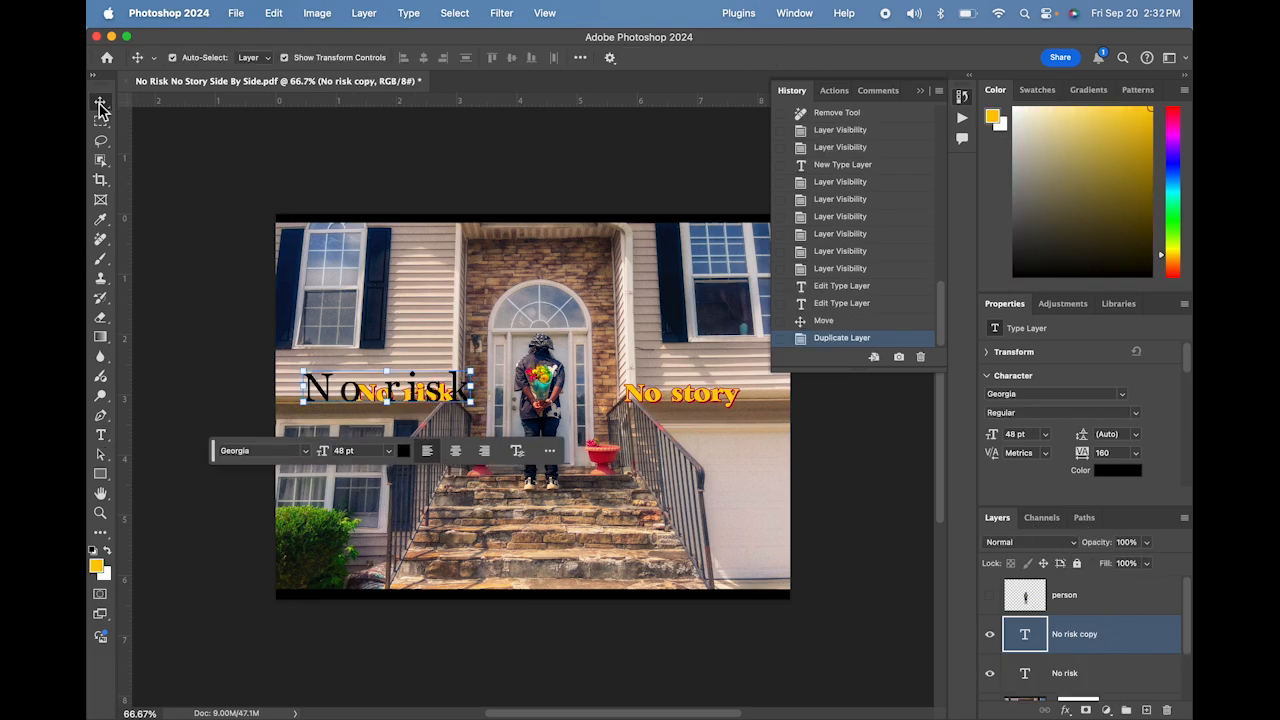
Step: Place the No risk copy over the original No story lettering, reword it as No story, and set both texts to 42 pt
{"action": "left_click_drag", "start_coordinate": [385, 390], "coordinate": [724, 356]}
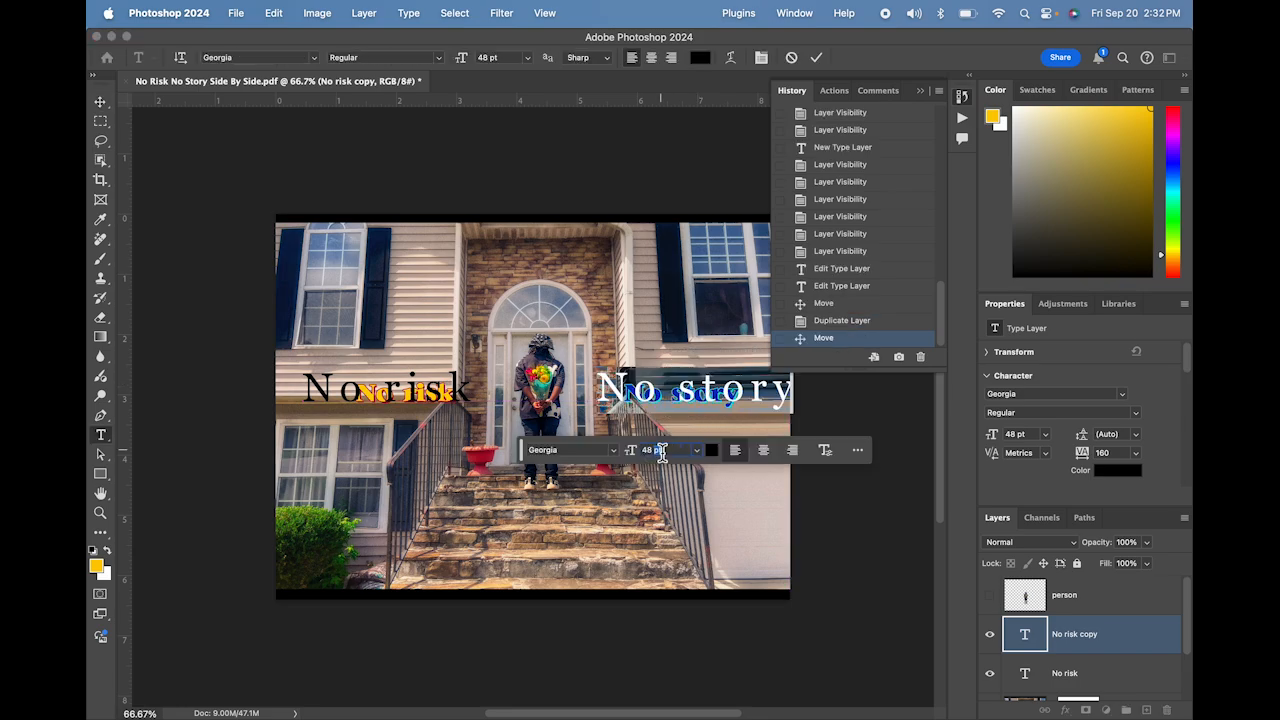
{"action": "left_click", "coordinate": [661, 451]}
{"action": "left_click", "coordinate": [425, 398]}
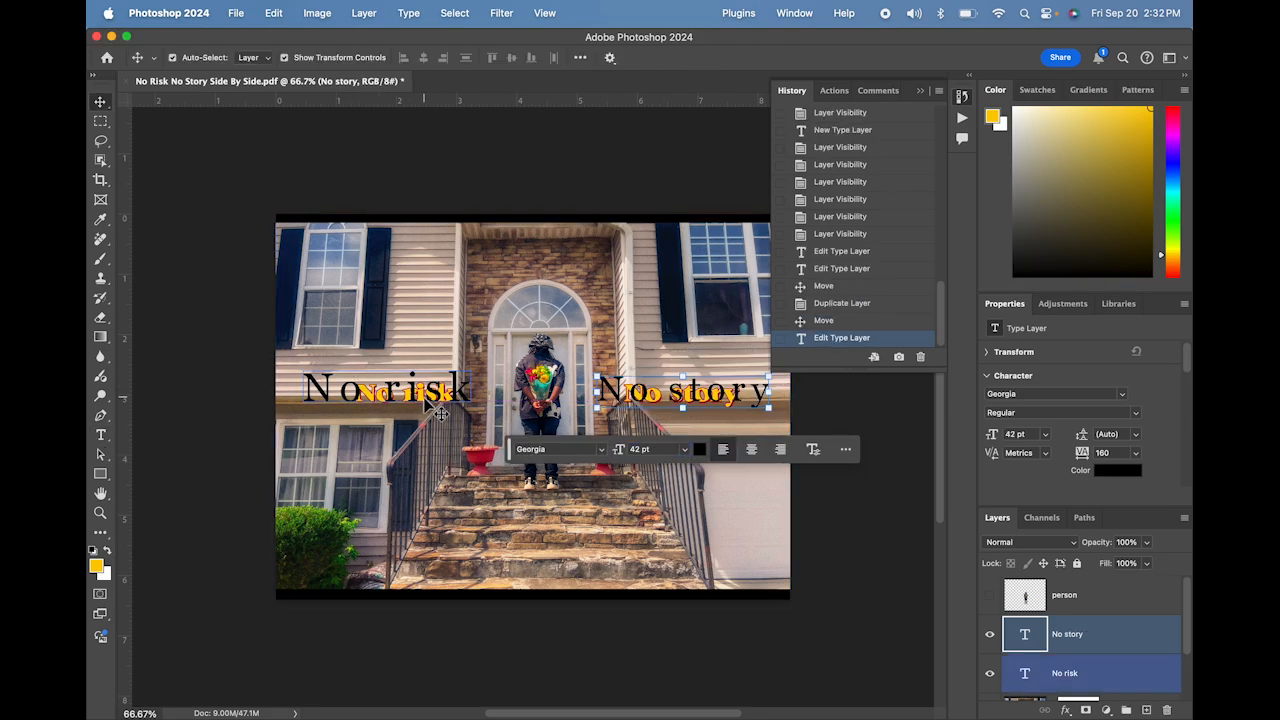
{"action": "double_click", "coordinate": [425, 398]}
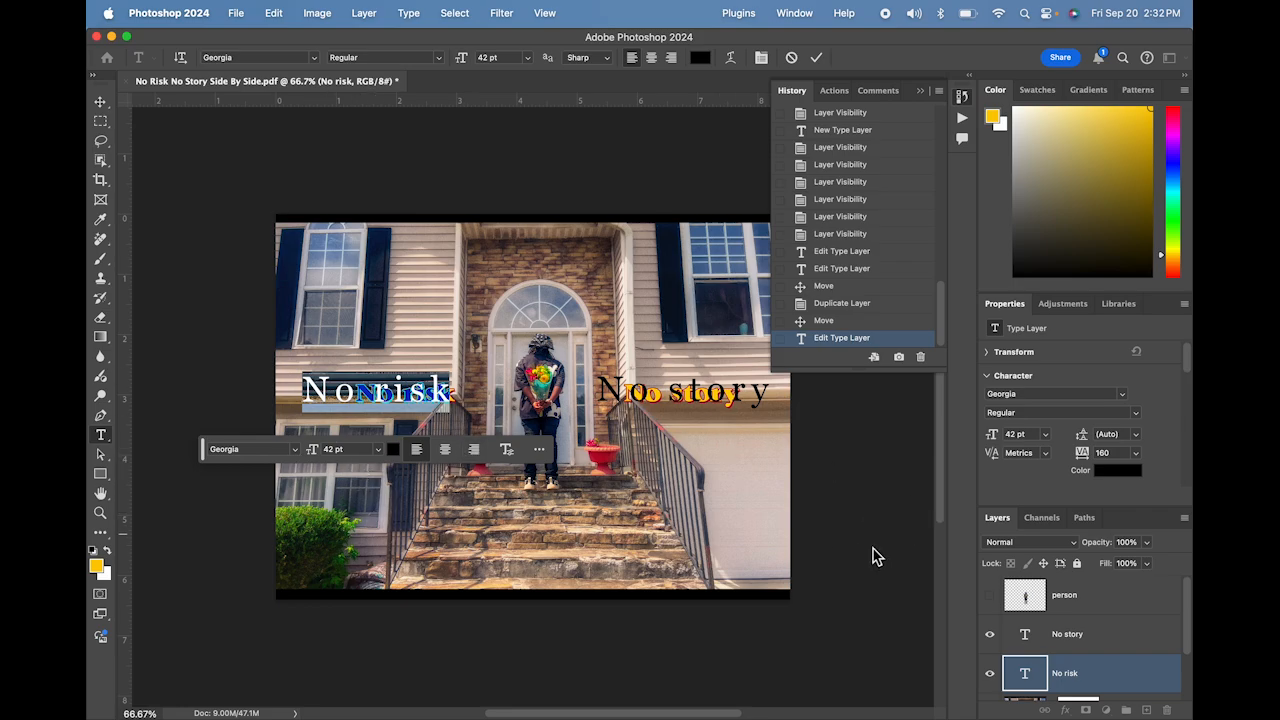
Step: Show the perspective change layer again and group the No story and No risk text layers
{"action": "scroll", "coordinate": [1091, 638], "scroll_direction": "down", "scroll_amount": 4}
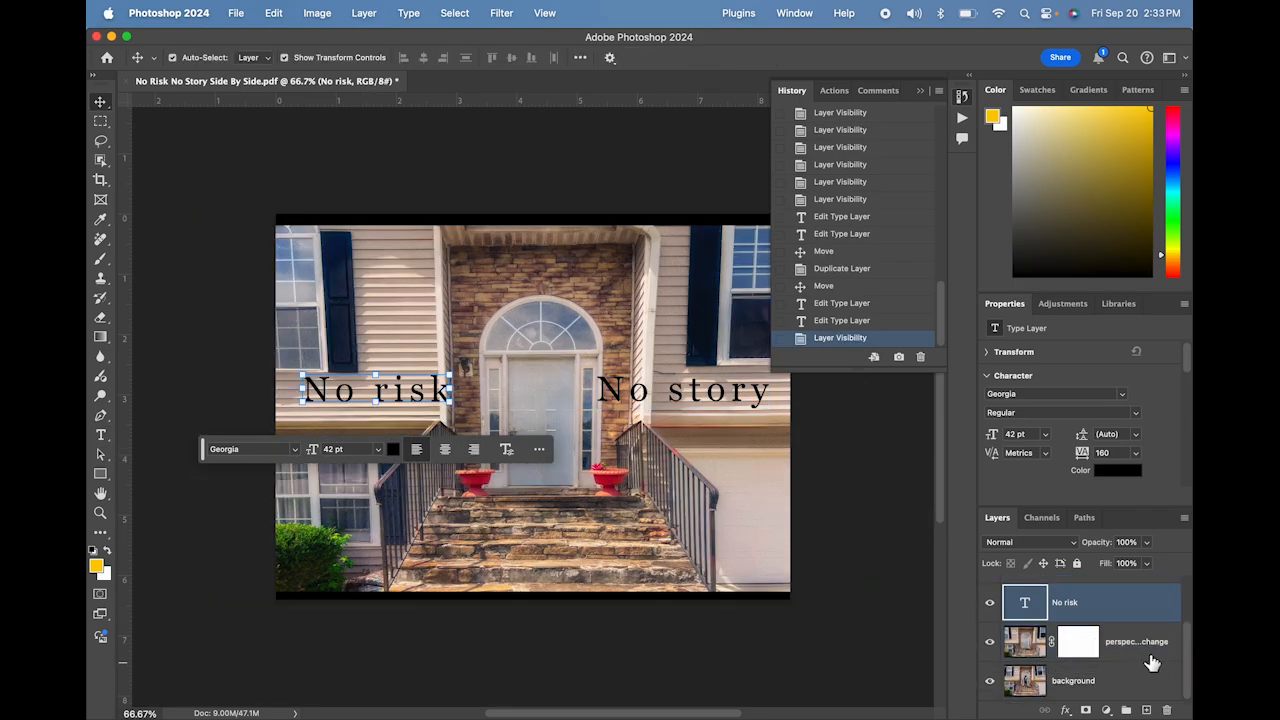
{"action": "scroll", "coordinate": [1106, 625], "scroll_direction": "up", "scroll_amount": 4}
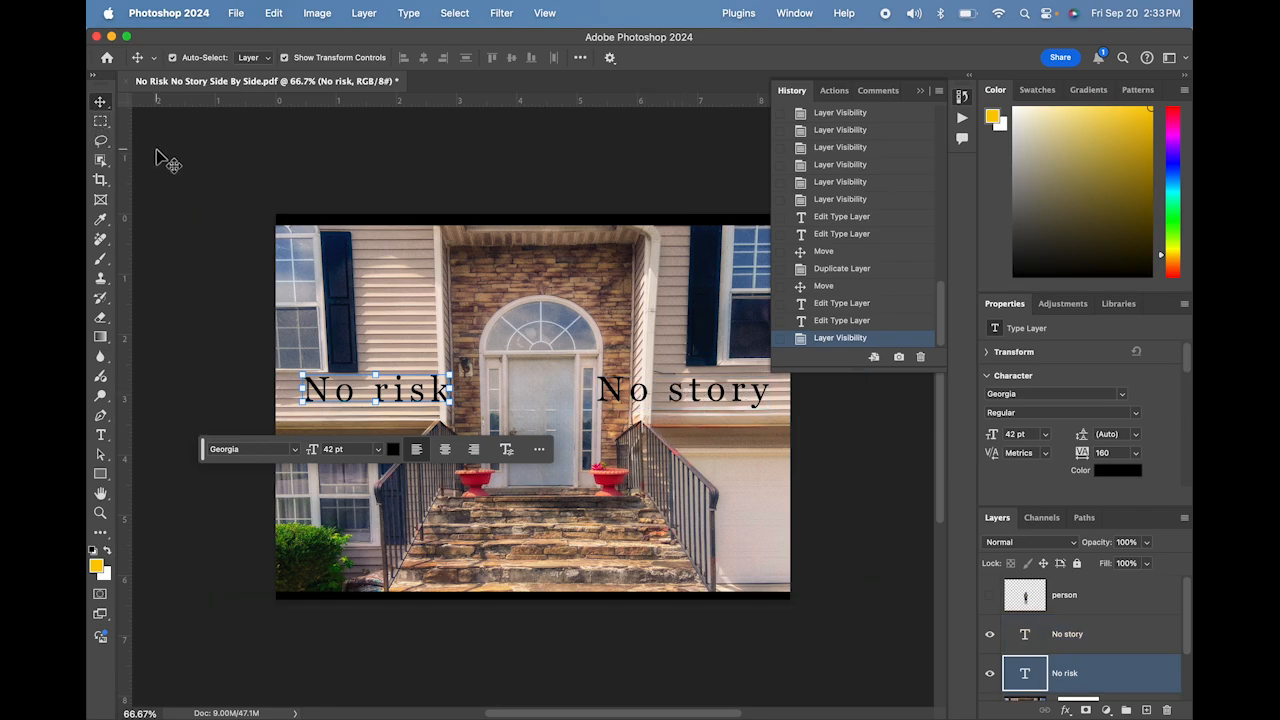
{"action": "left_click", "coordinate": [1110, 642], "text": "shift"}
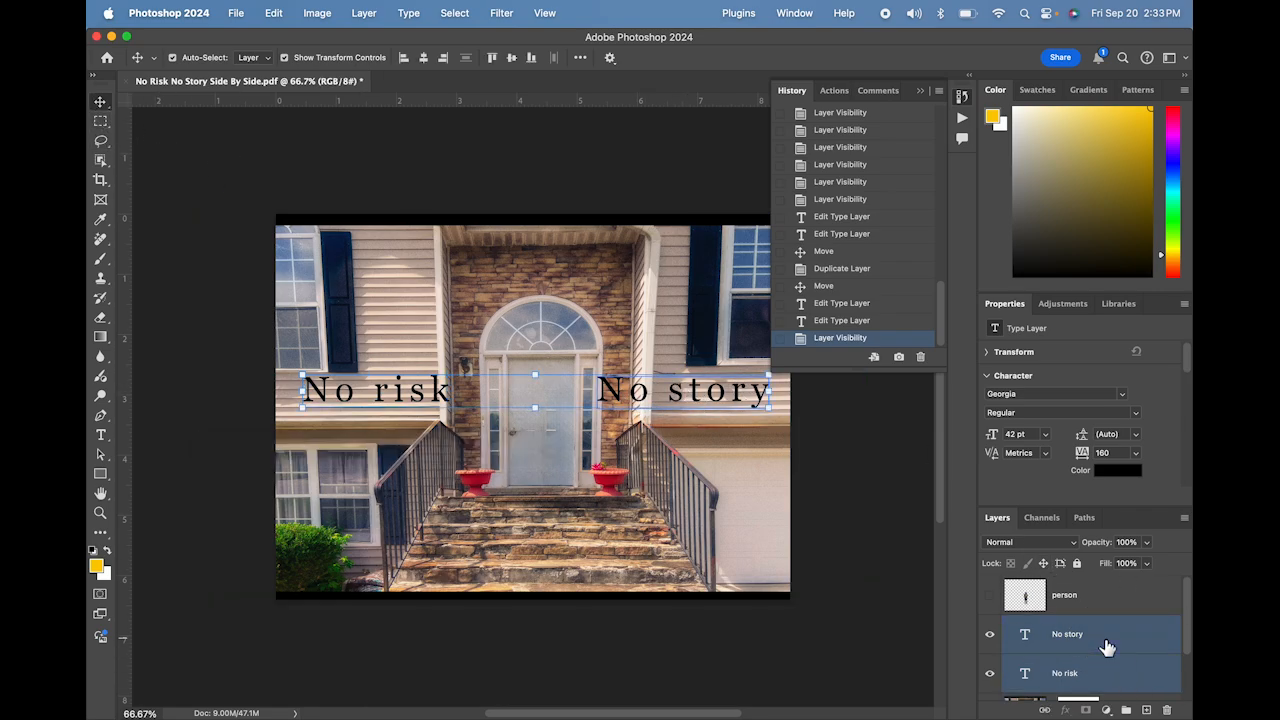
{"action": "key", "text": "super+g"}
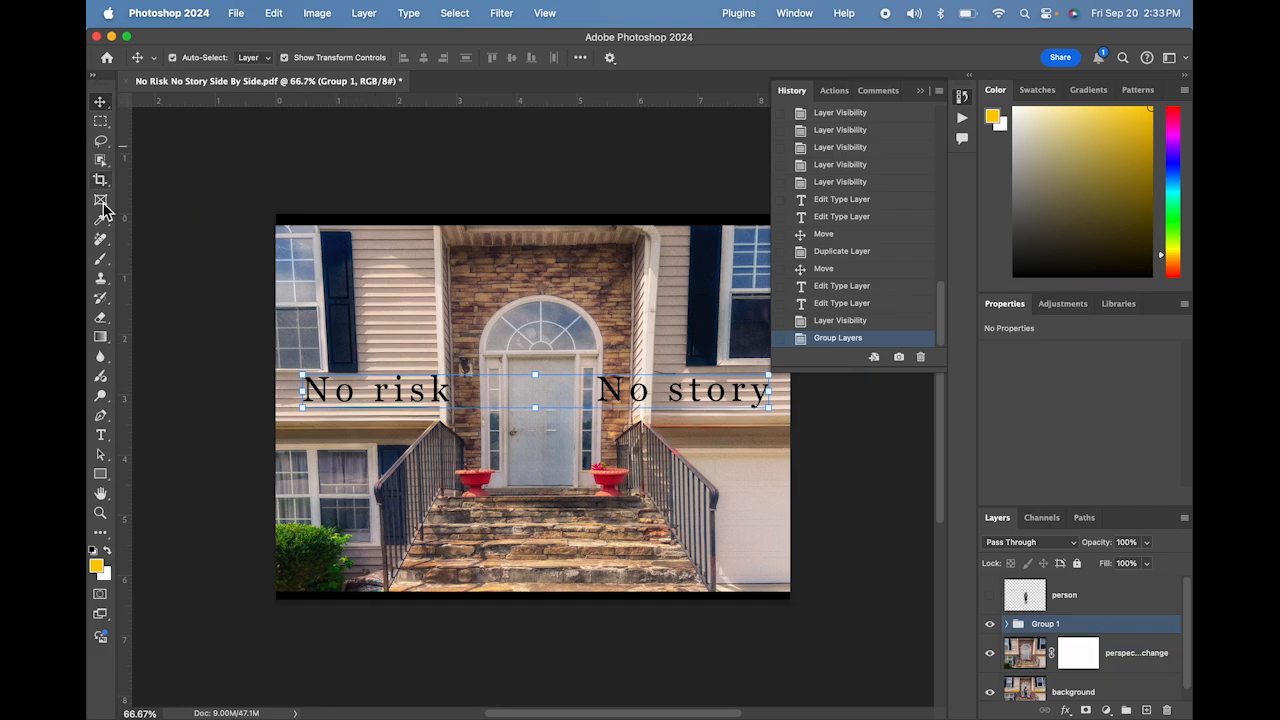
Step: Recolor the No risk text with the yellow foreground color
{"action": "left_click", "coordinate": [100, 434]}
{"action": "left_click", "coordinate": [677, 392]}
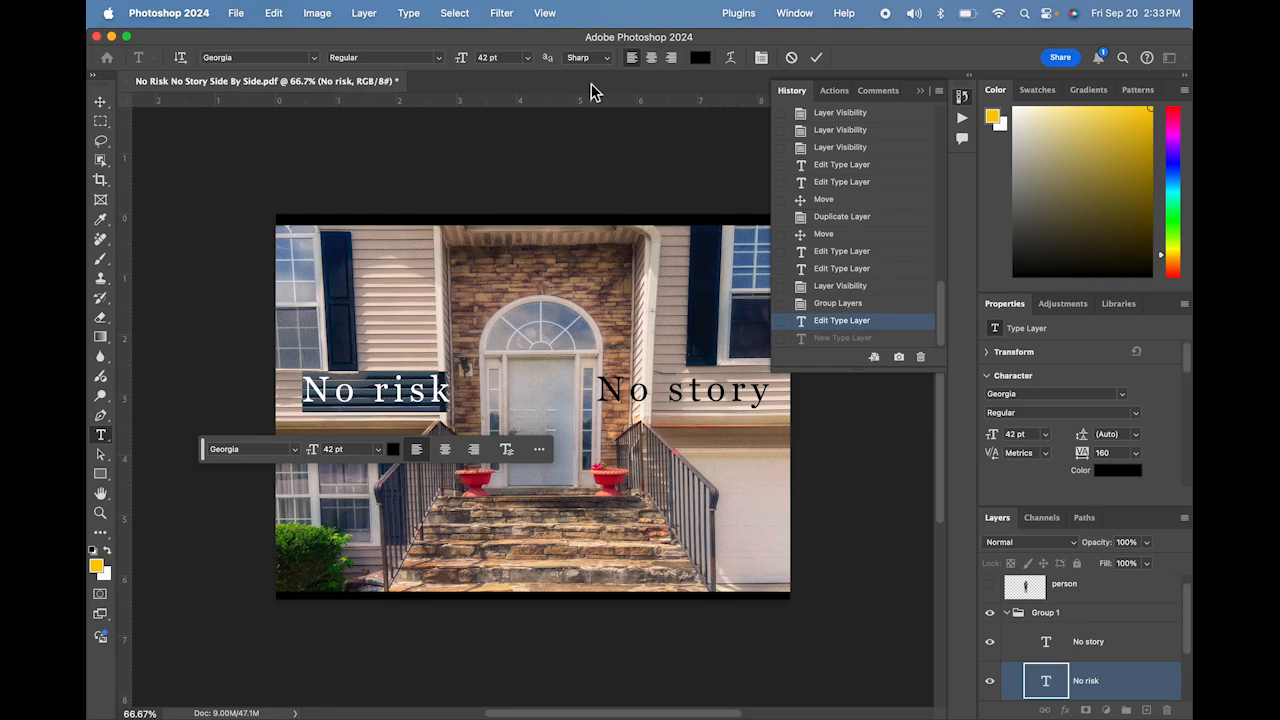
{"action": "left_click", "coordinate": [700, 57]}
{"action": "left_click", "coordinate": [96, 566]}
{"action": "key", "text": "Return"}
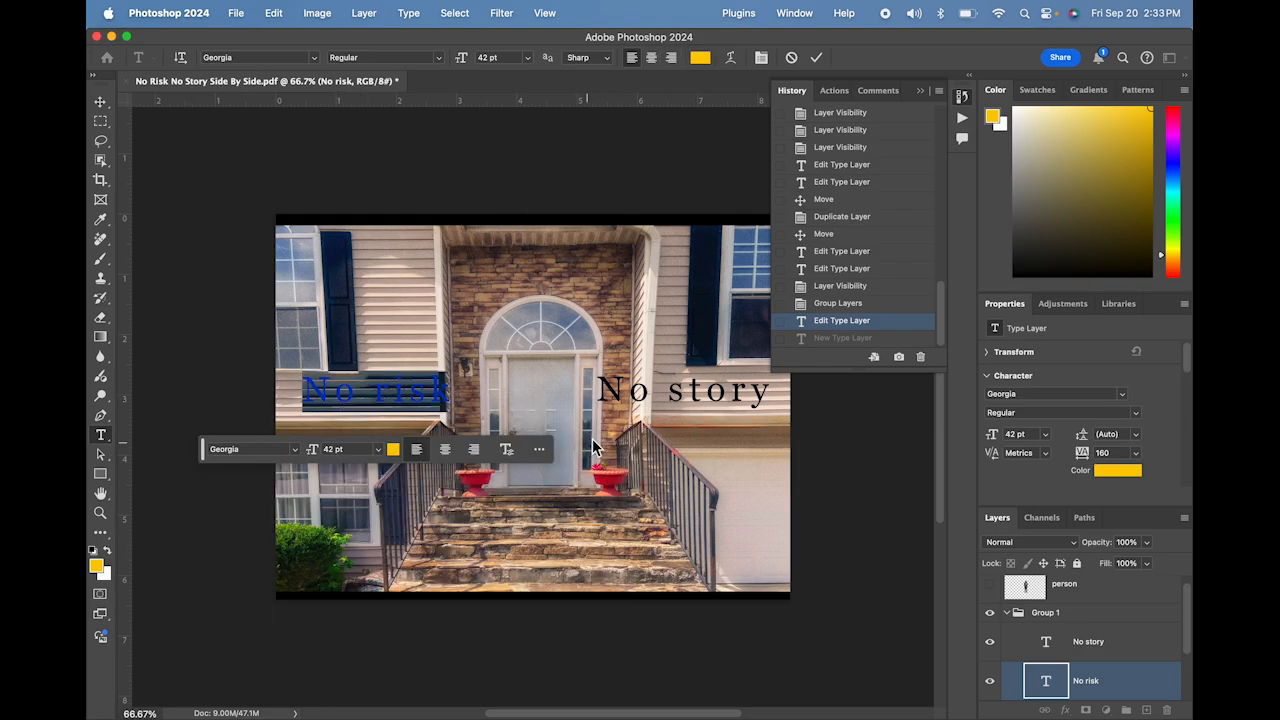
{"action": "left_click", "coordinate": [100, 435]}
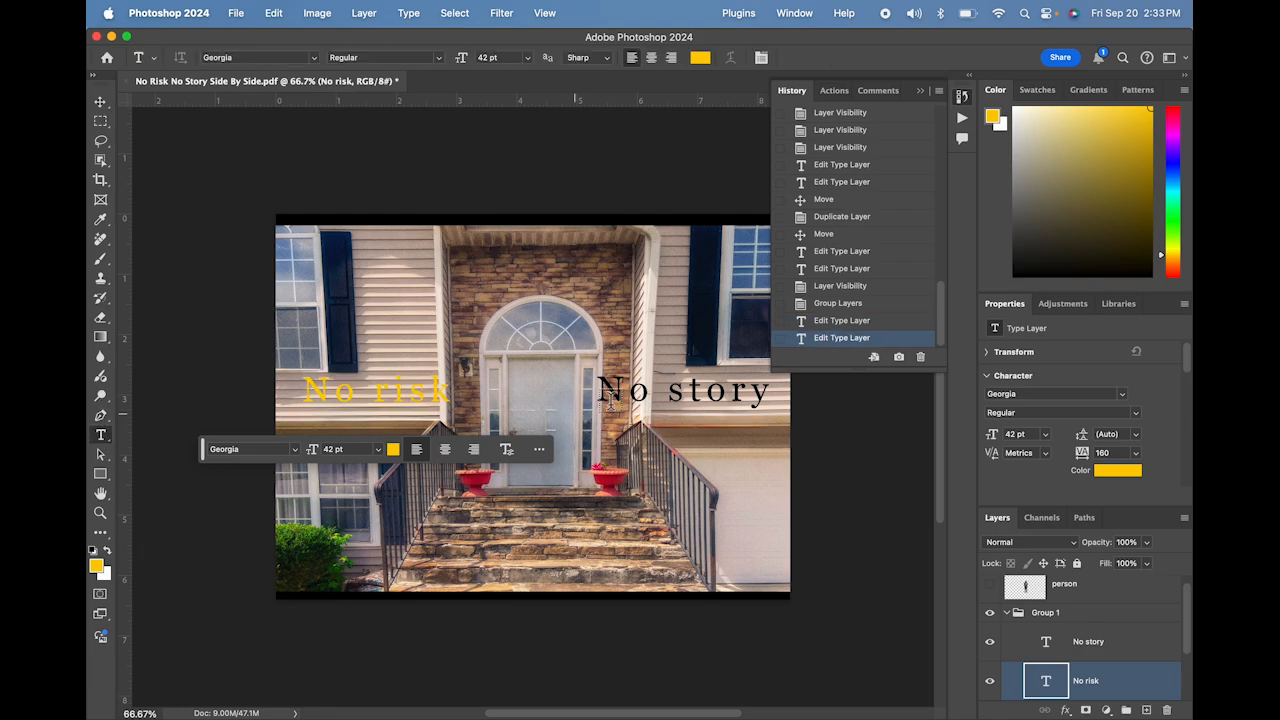
Step: Recolor the No story text with the yellow foreground color #fecd02
{"action": "triple_click", "coordinate": [680, 398]}
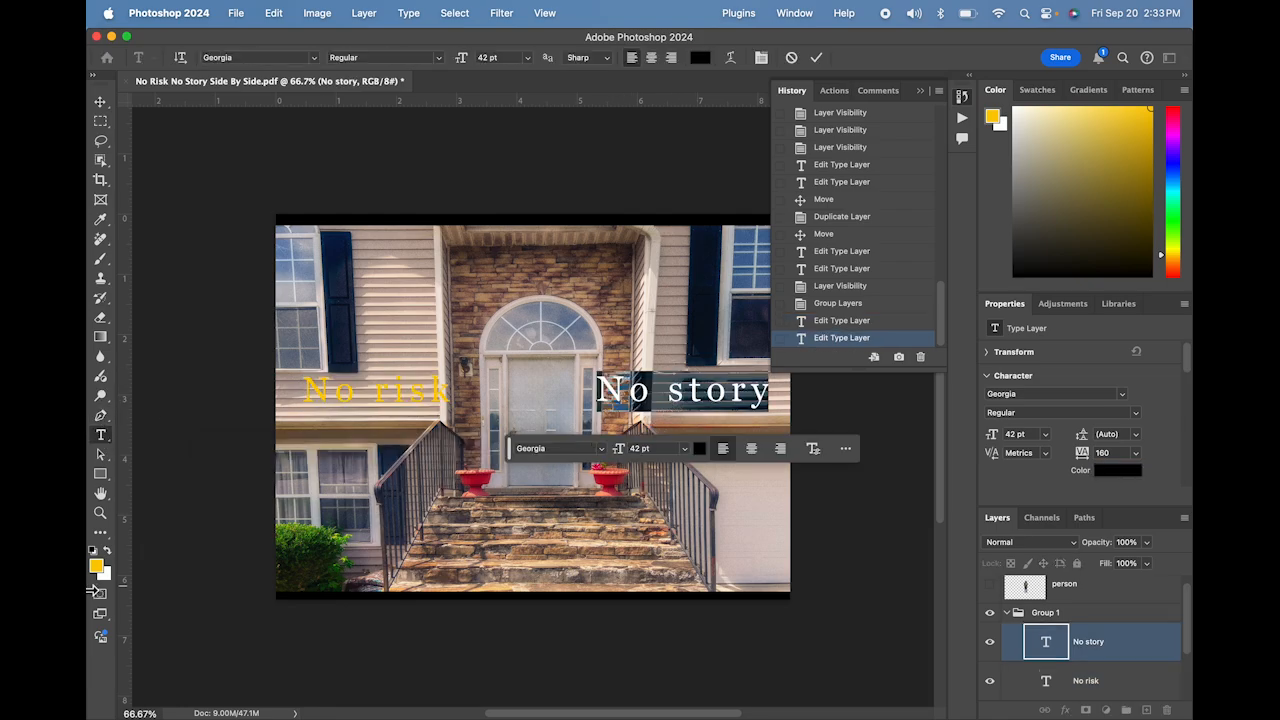
{"action": "left_click", "coordinate": [98, 568]}
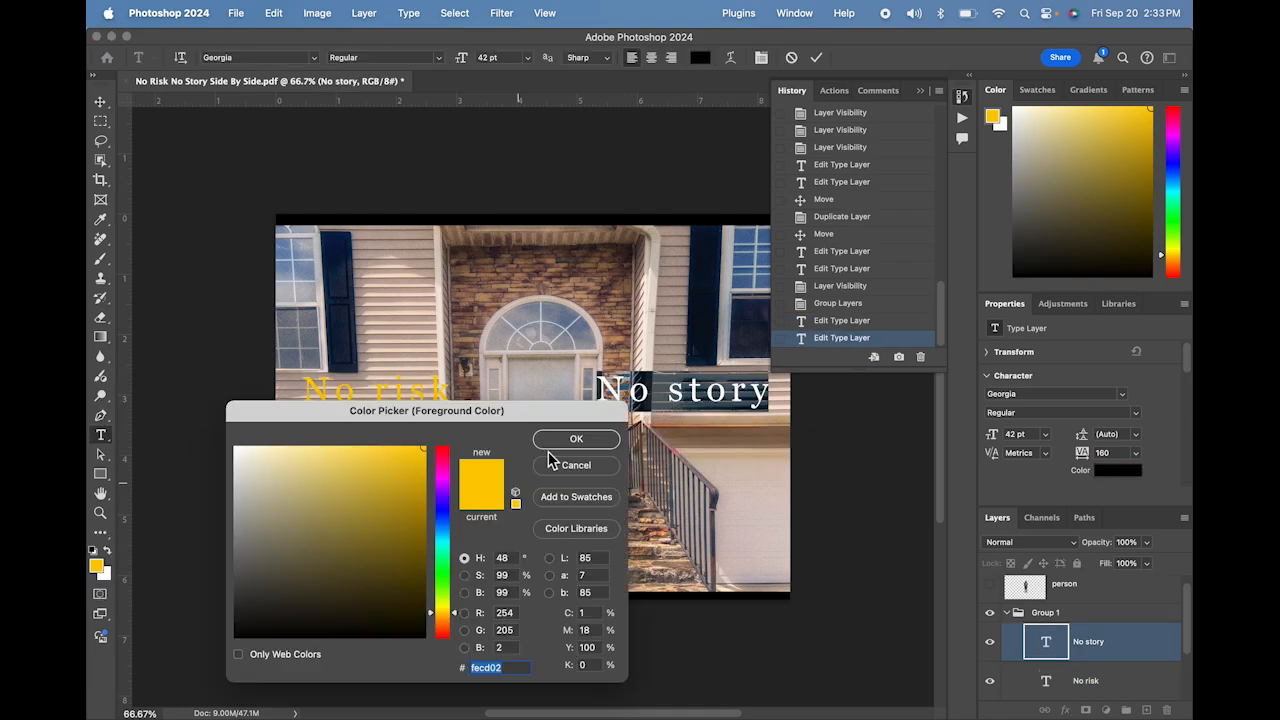
{"action": "left_click", "coordinate": [576, 439]}
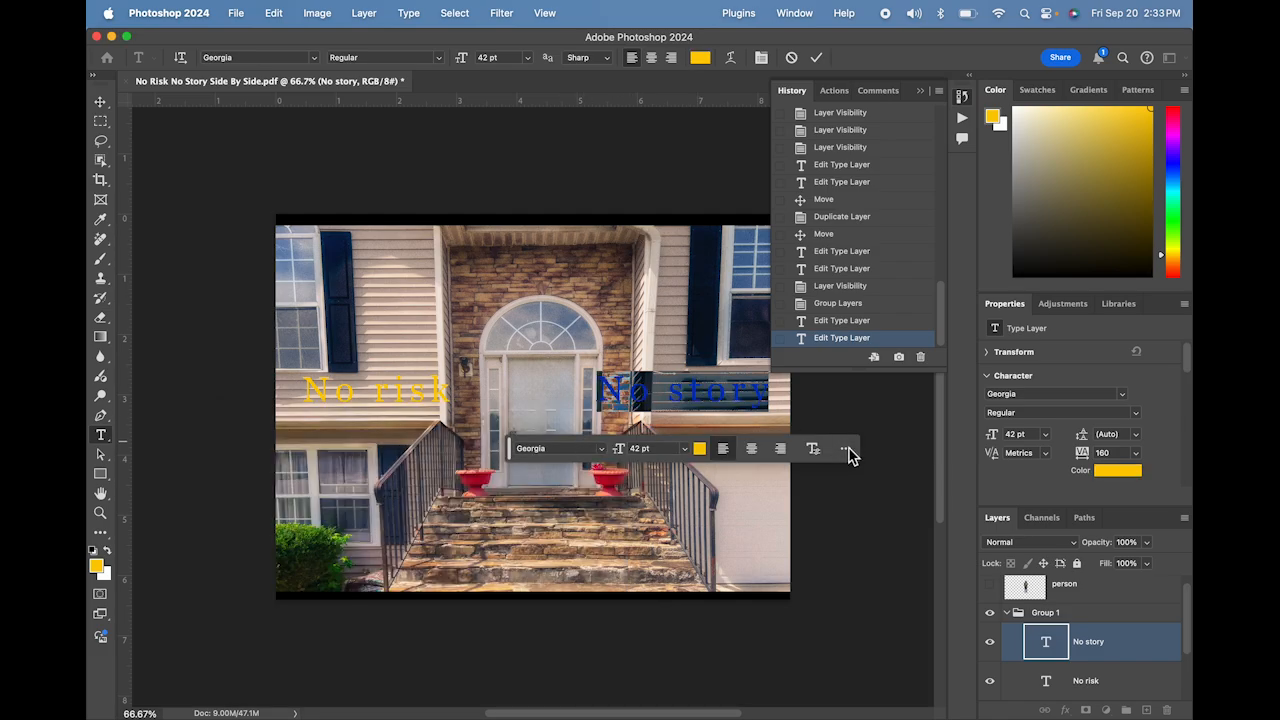
{"action": "left_click", "coordinate": [886, 518]}
Step: Set the No story text to Georgia Bold and move it slightly down and to the left on the house
{"action": "scroll", "coordinate": [912, 592], "scroll_direction": "down", "scroll_amount": 2}
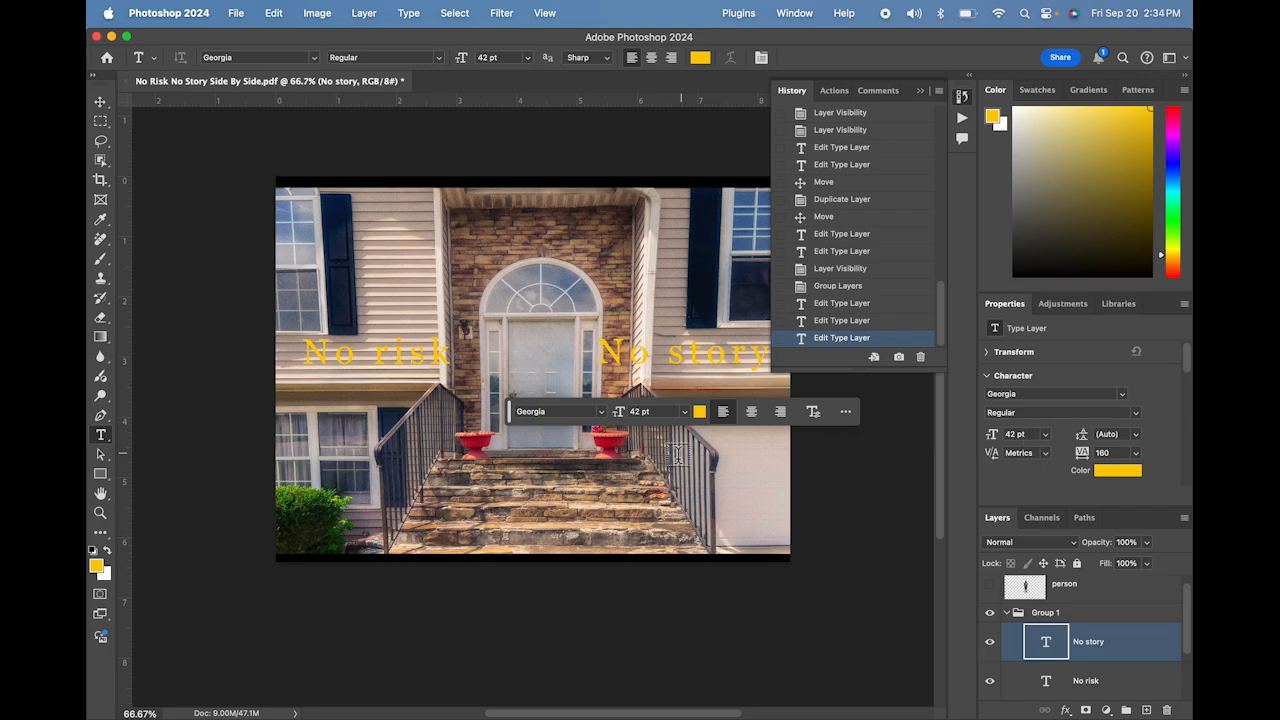
{"action": "double_click", "coordinate": [661, 358]}
{"action": "left_click", "coordinate": [661, 358]}
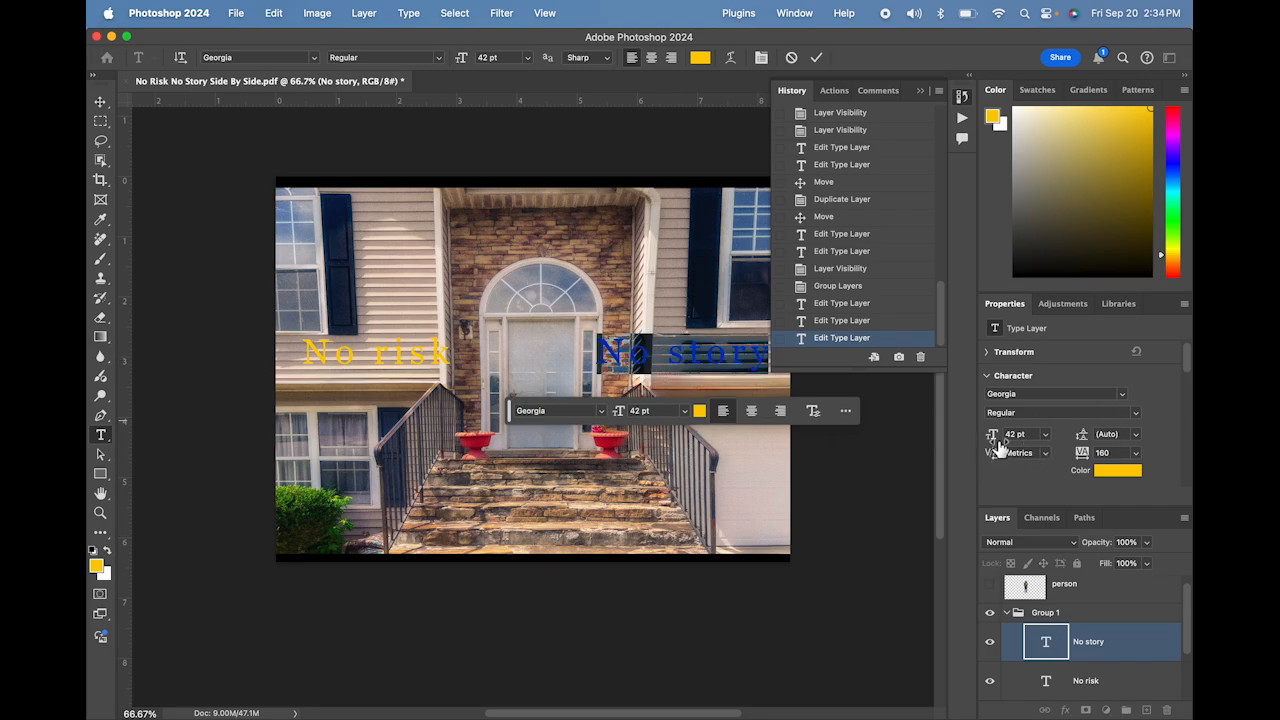
{"action": "left_click", "coordinate": [1138, 418]}
{"action": "left_click", "coordinate": [1065, 436]}
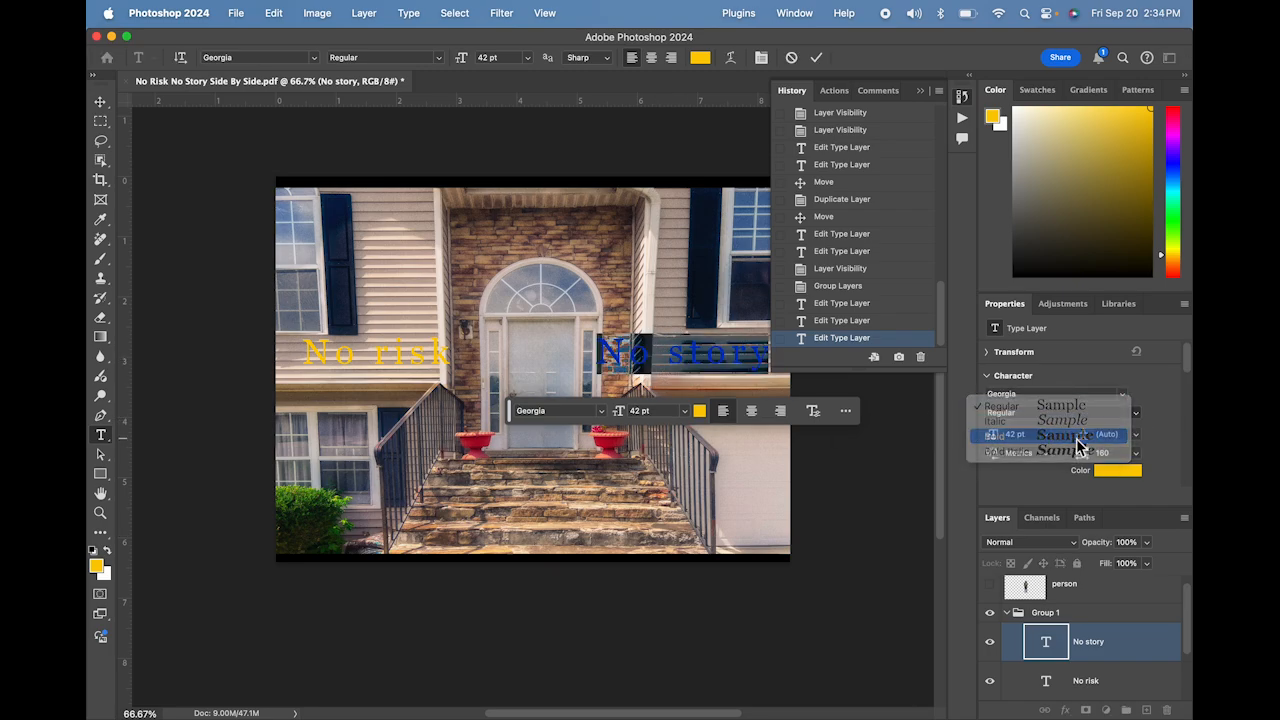
{"action": "key", "text": "Escape"}
{"action": "key", "text": "v"}
{"action": "left_click_drag", "start_coordinate": [667, 350], "coordinate": [652, 365]}
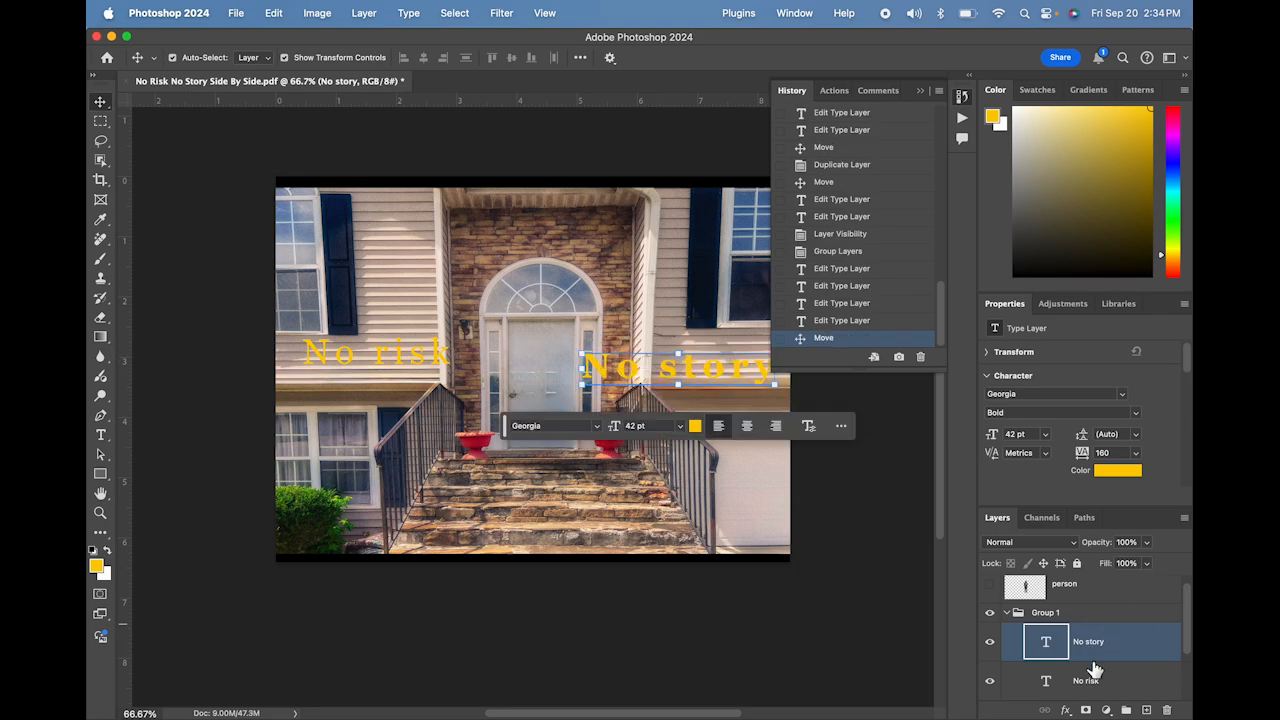
Step: Set the No risk text to Georgia Bold and move it down level with the No story text
{"action": "left_click", "coordinate": [1088, 678]}
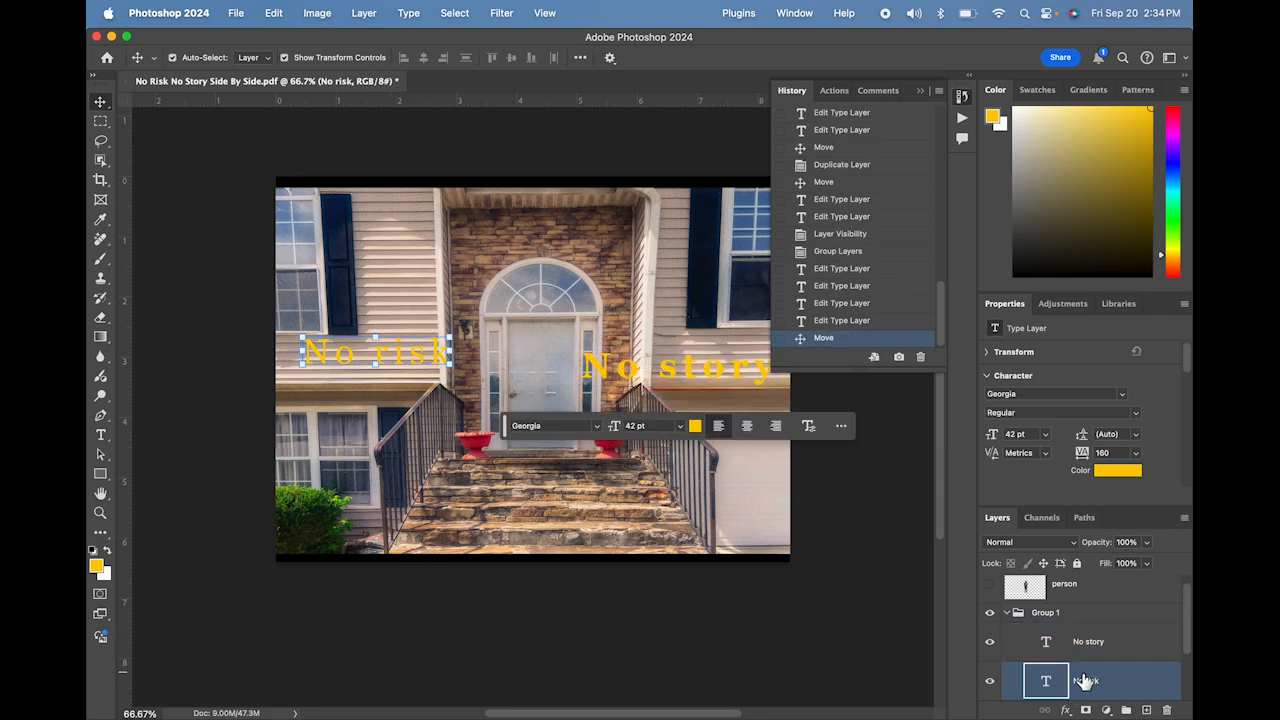
{"action": "double_click", "coordinate": [342, 354]}
{"action": "left_click", "coordinate": [1094, 413]}
{"action": "left_click", "coordinate": [1139, 419]}
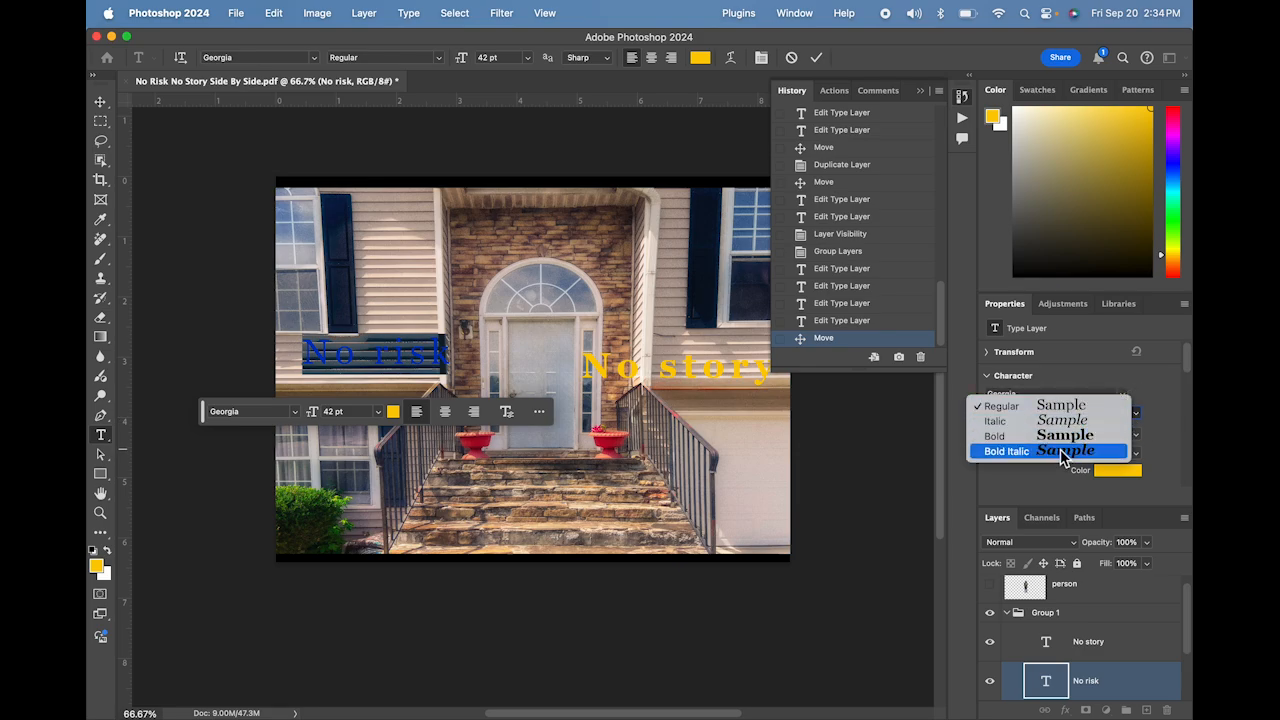
{"action": "key", "text": "Escape"}
{"action": "key", "text": "super+Return"}
{"action": "key", "text": "v"}
{"action": "left_click_drag", "start_coordinate": [401, 344], "coordinate": [405, 363]}
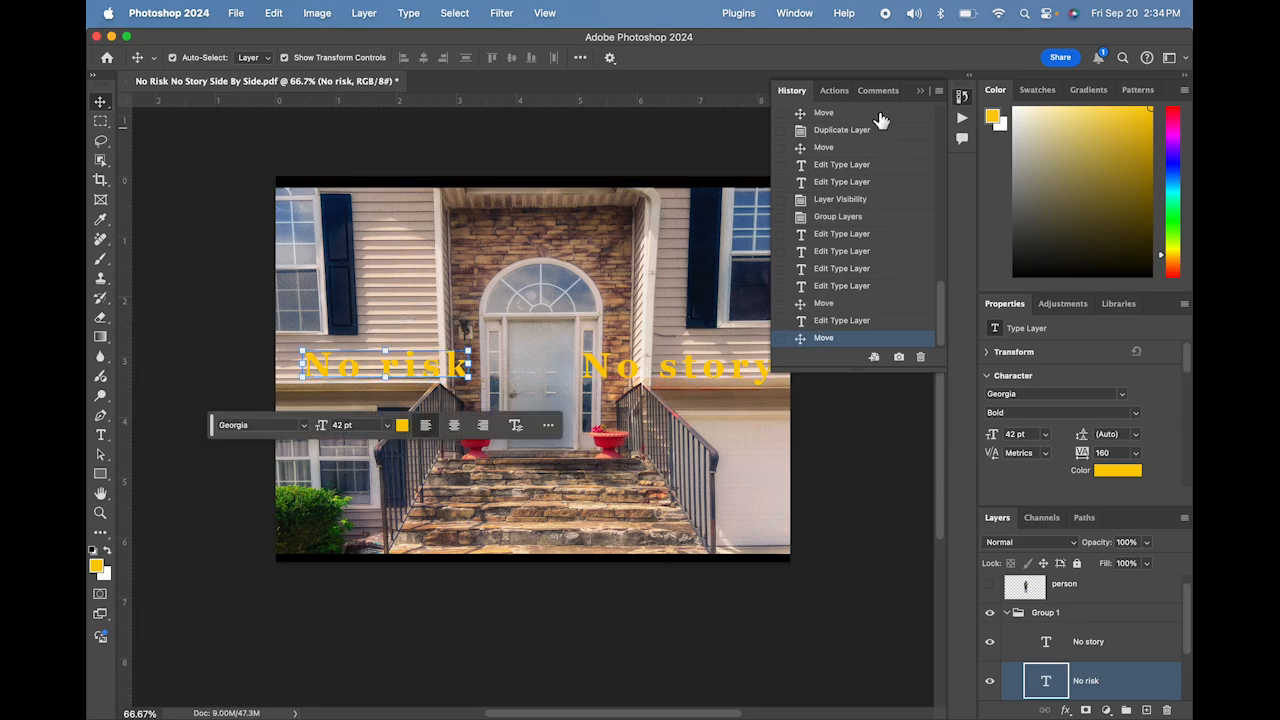
Step: Hide the perspective change layer and sample the dark red shadow edge of the original No risk lettering as the foreground color
{"action": "scroll", "coordinate": [1160, 648], "scroll_direction": "down", "scroll_amount": 2}
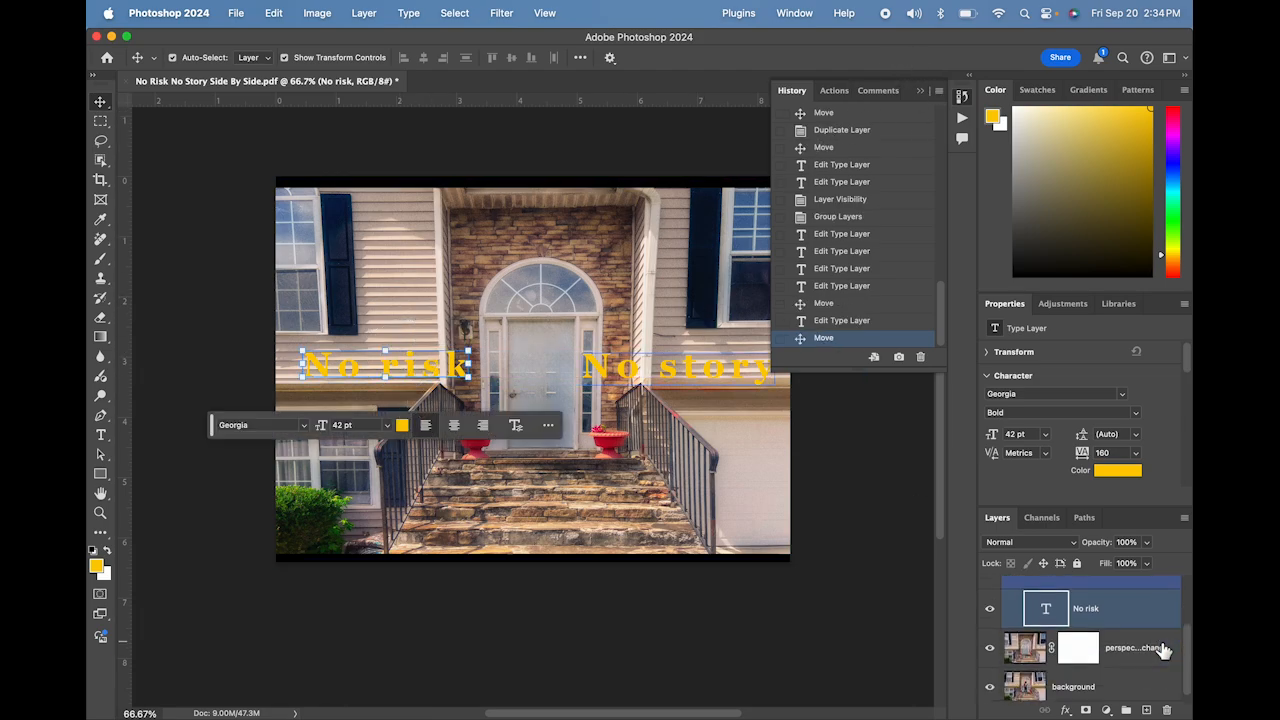
{"action": "left_click", "coordinate": [990, 642]}
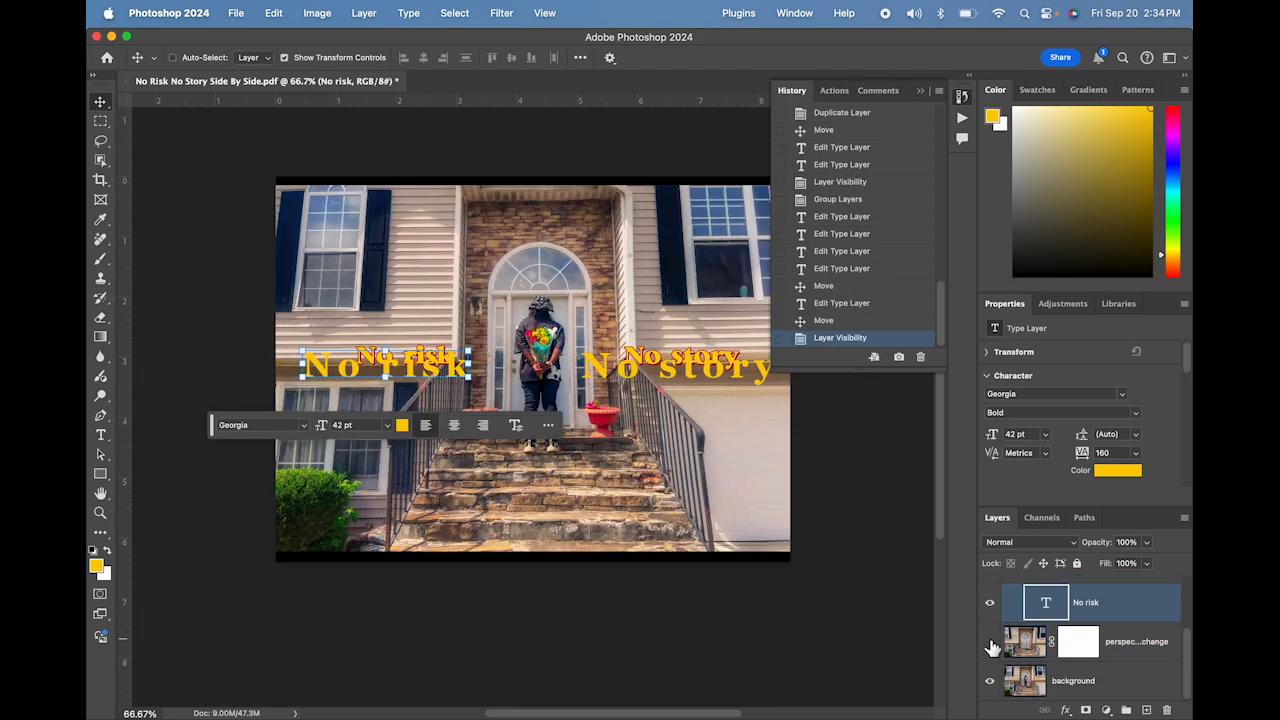
{"action": "key", "text": "super+equal"}
{"action": "key", "text": "super+equal"}
{"action": "key", "text": "super+equal"}
{"action": "key", "text": "super+equal"}
{"action": "scroll", "coordinate": [994, 646], "scroll_direction": "up", "scroll_amount": 2}
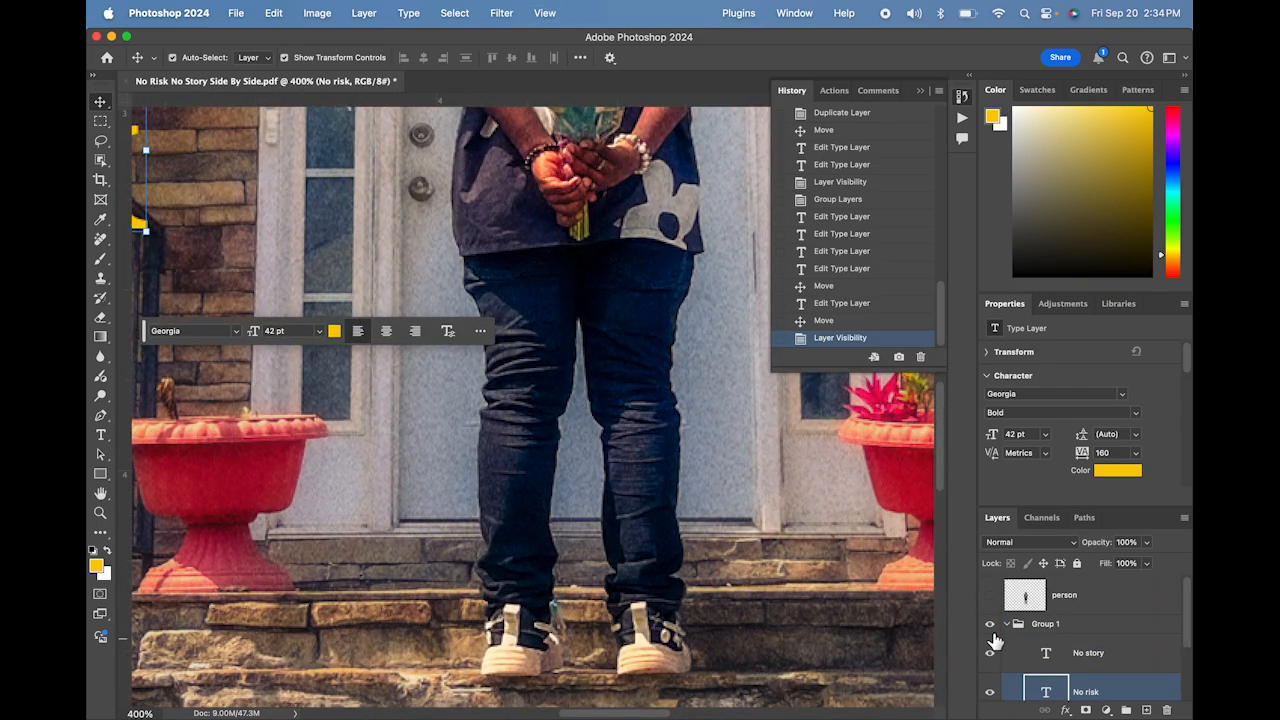
{"action": "scroll", "coordinate": [421, 410], "scroll_direction": "left", "scroll_amount": 10}
{"action": "scroll", "coordinate": [421, 410], "scroll_direction": "up", "scroll_amount": 3}
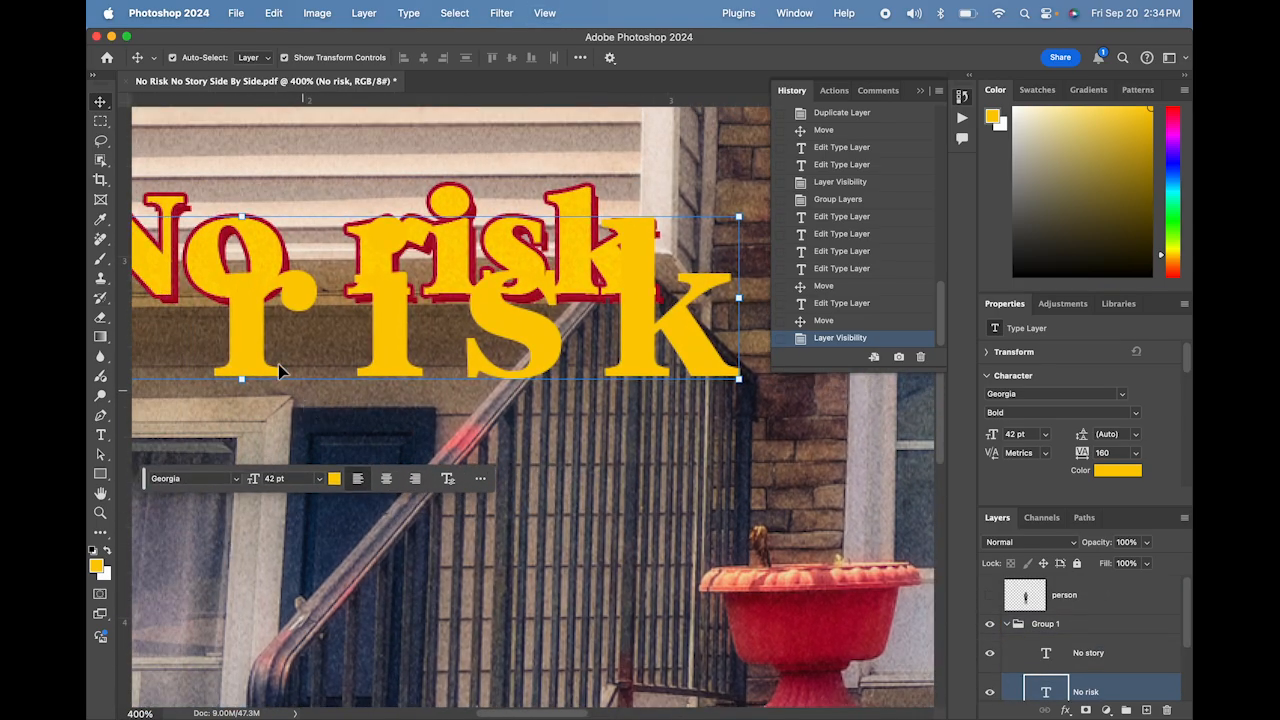
{"action": "left_click", "coordinate": [100, 220]}
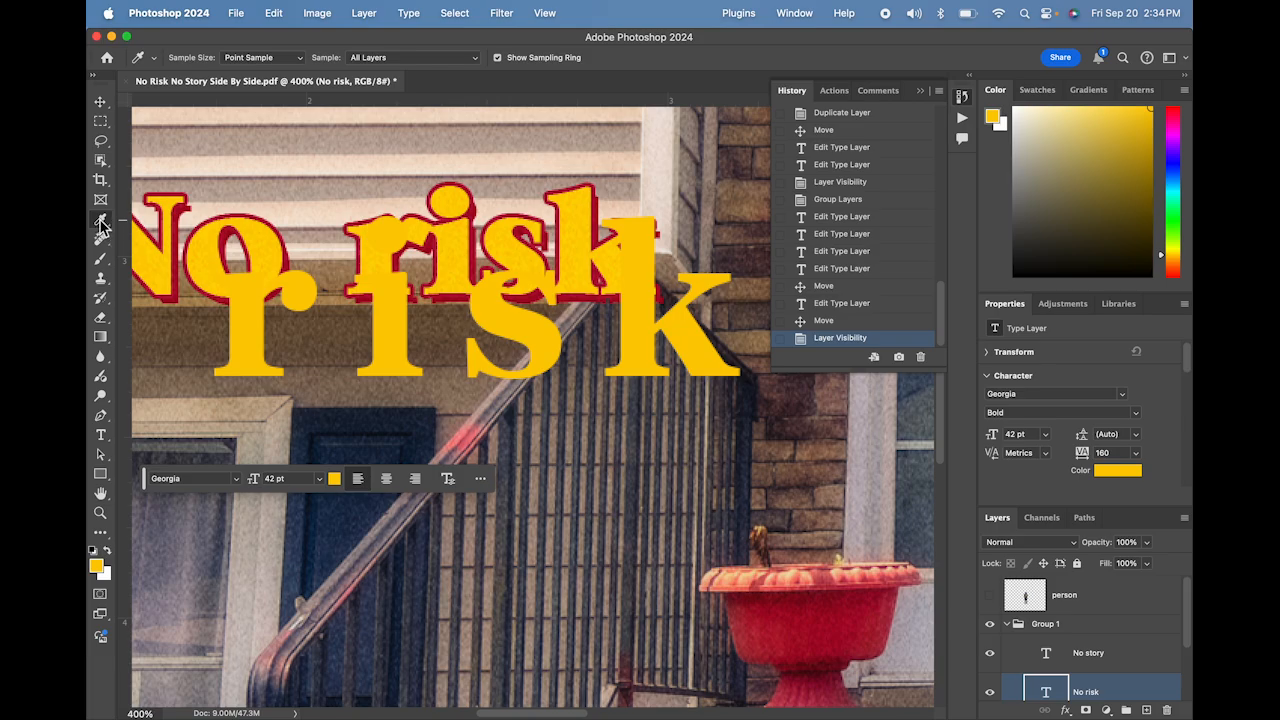
{"action": "left_click", "coordinate": [459, 302]}
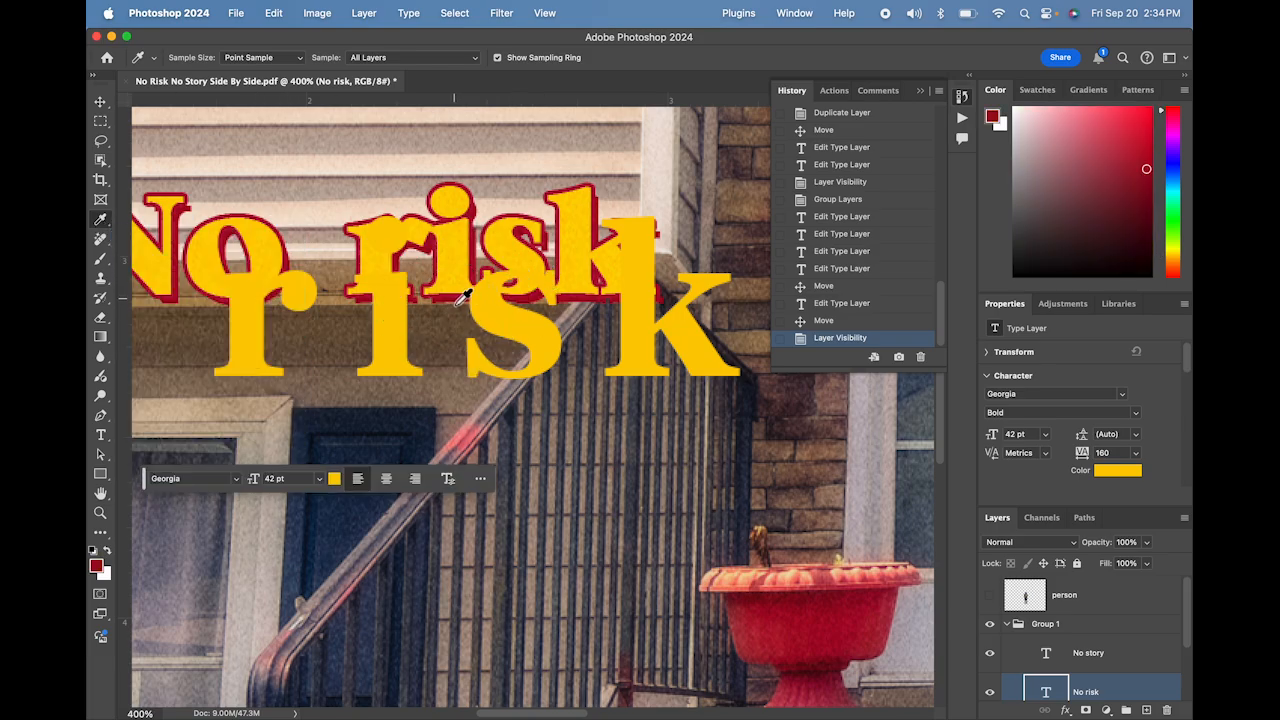
Step: Show the perspective change layer again with both text lines in view
{"action": "scroll", "coordinate": [1000, 650], "scroll_direction": "down", "scroll_amount": 2}
{"action": "left_click", "coordinate": [990, 650]}
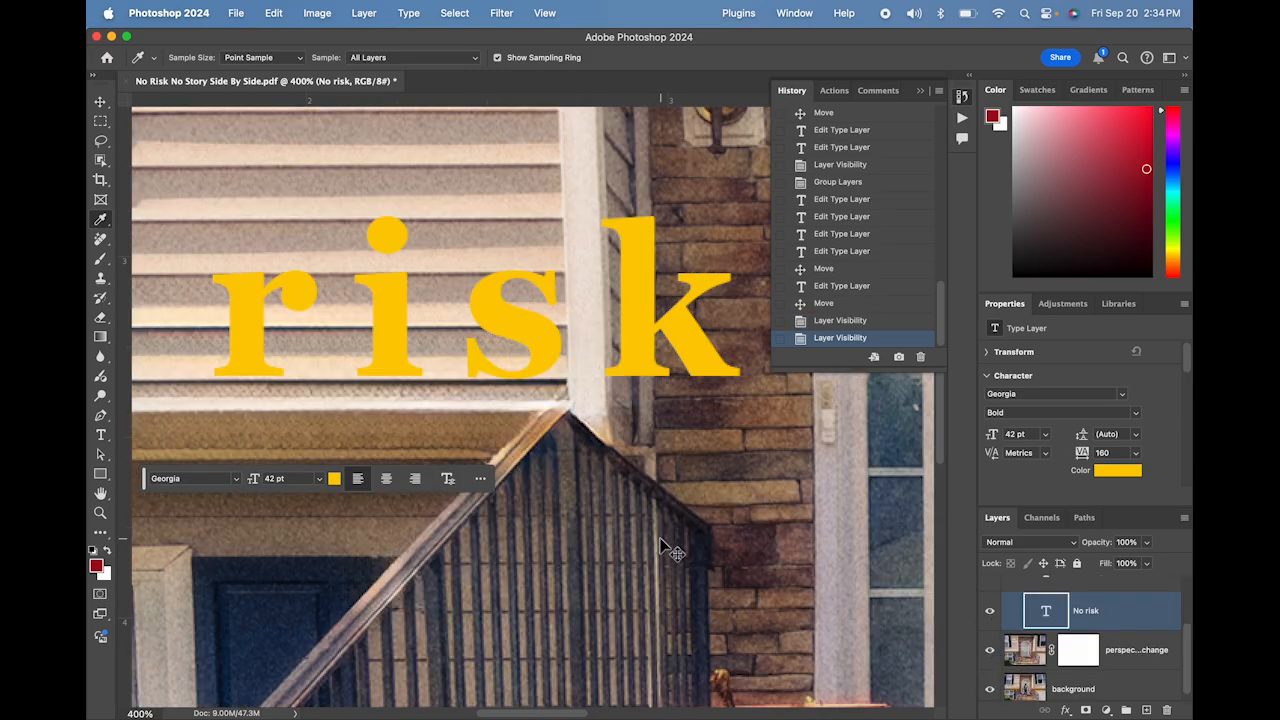
{"action": "key", "text": "super+minus"}
{"action": "key", "text": "super+minus"}
{"action": "key", "text": "super+minus"}
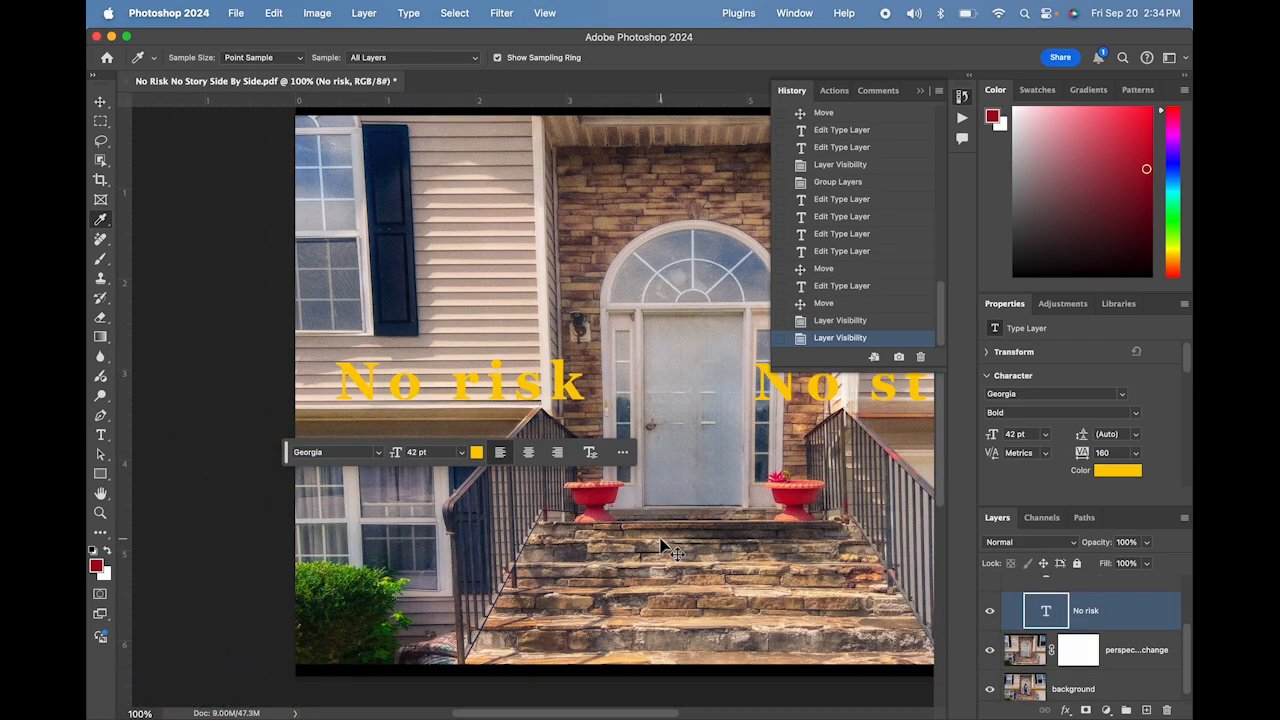
{"action": "scroll", "coordinate": [660, 545], "scroll_direction": "right", "scroll_amount": 5}
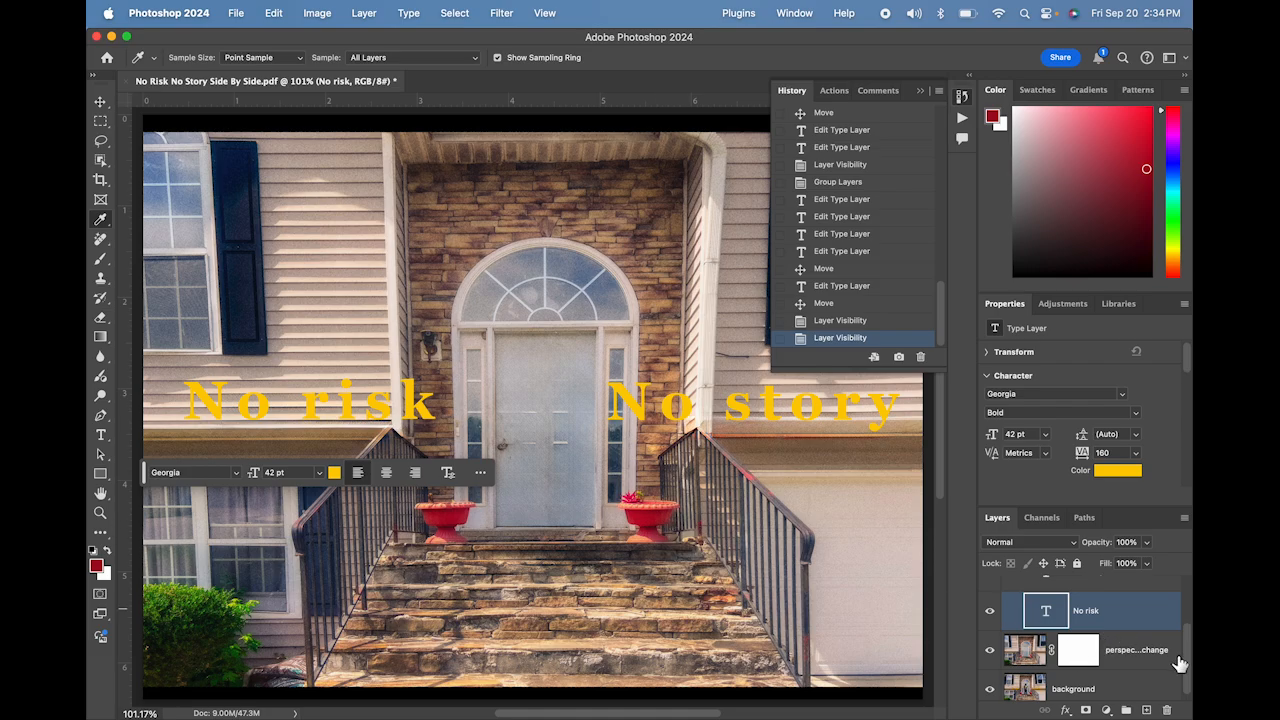
Step: Add a drop shadow to the No risk text layer and color it dark red #a2071e
{"action": "scroll", "coordinate": [1160, 660], "scroll_direction": "up", "scroll_amount": 2}
{"action": "scroll", "coordinate": [1158, 658], "scroll_direction": "down", "scroll_amount": 2}
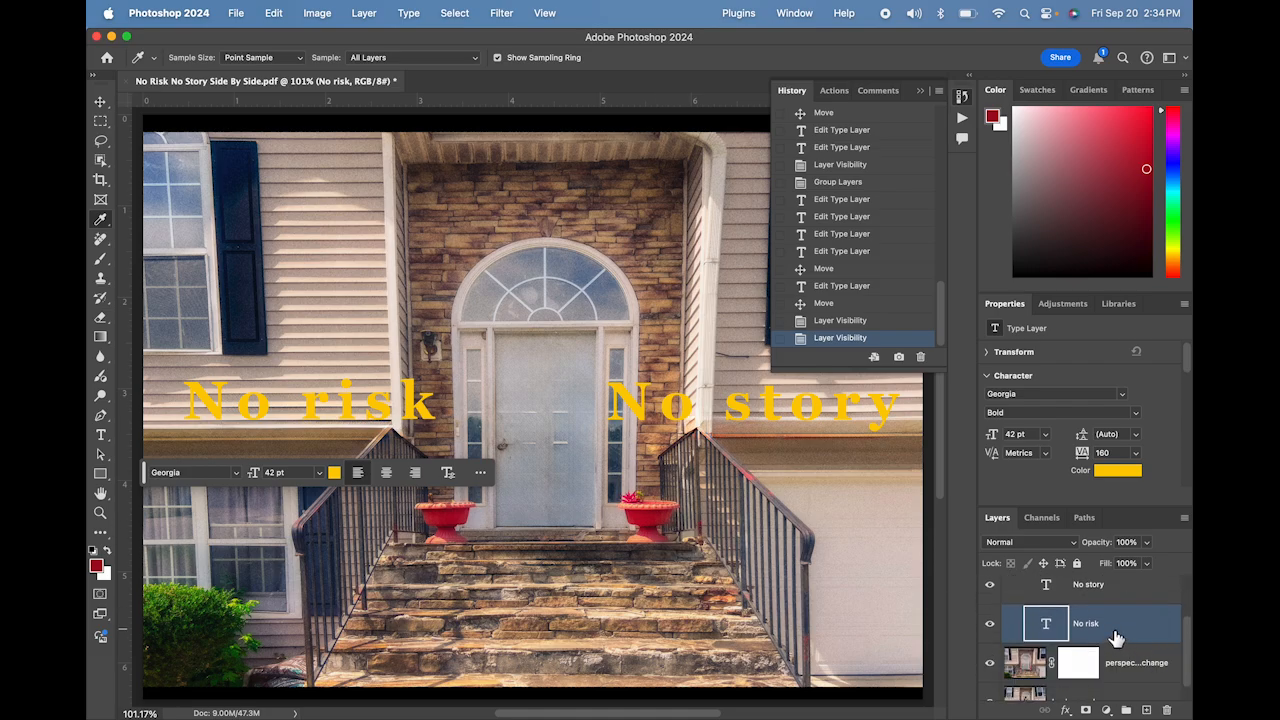
{"action": "left_click", "coordinate": [1065, 710]}
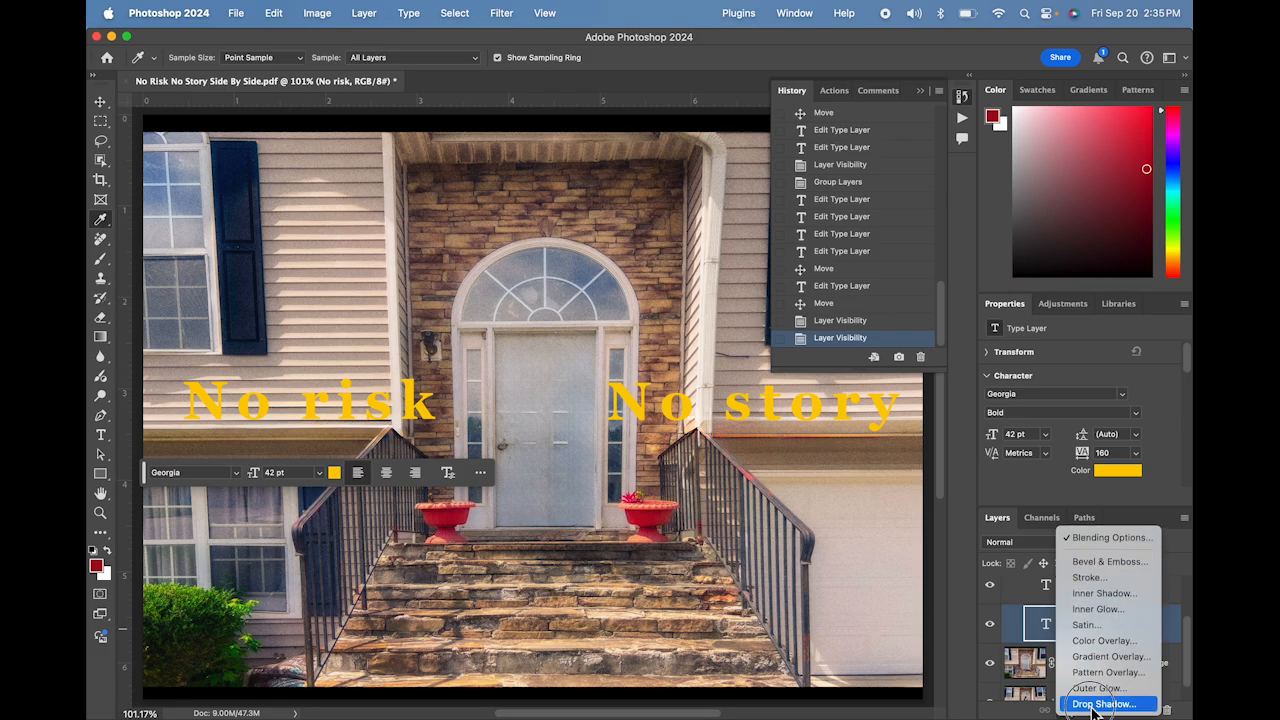
{"action": "left_click", "coordinate": [1095, 695]}
{"action": "left_click", "coordinate": [97, 567]}
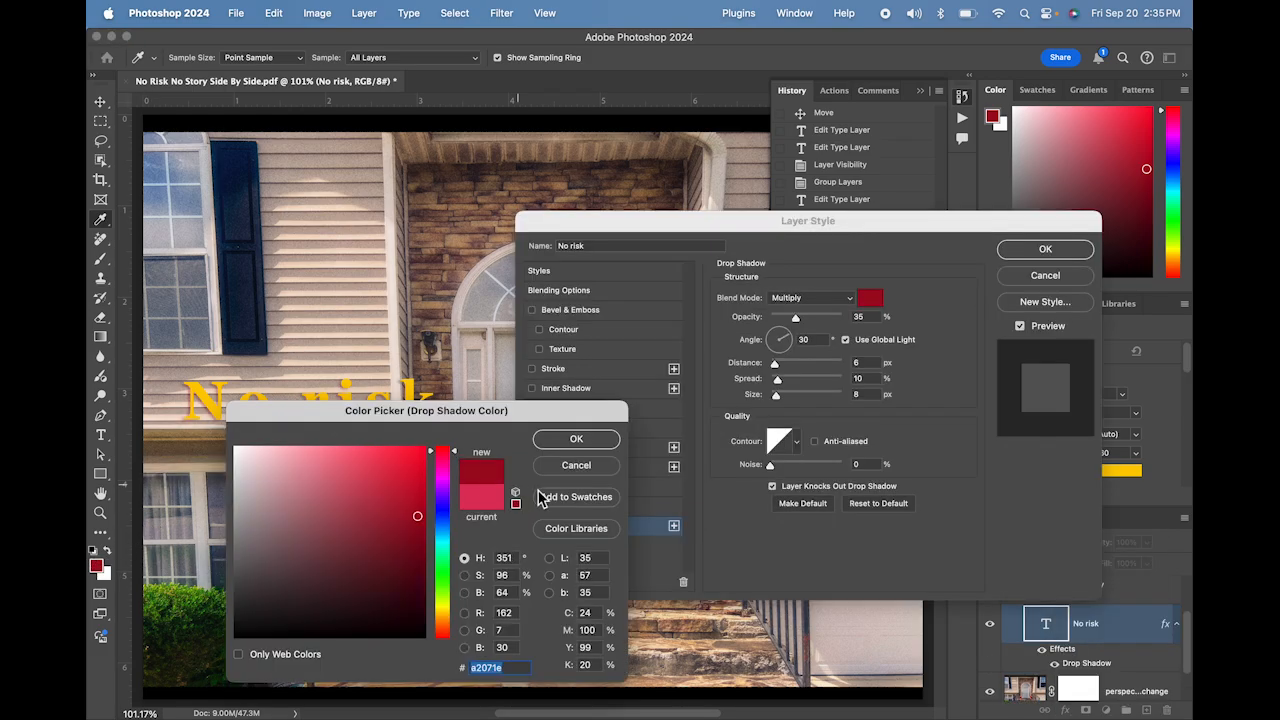
{"action": "left_click", "coordinate": [577, 440]}
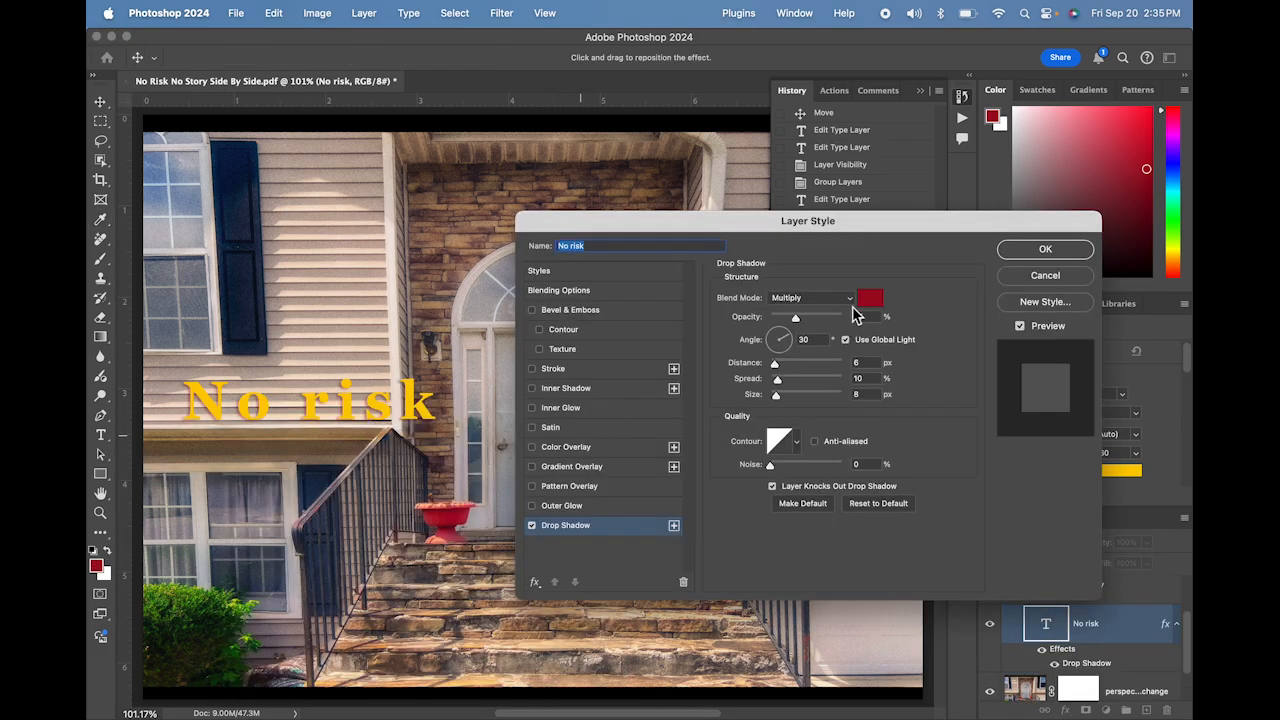
Step: Set the No risk drop shadow's distance to 10 px and its angle to 139 degrees
{"action": "left_click", "coordinate": [878, 364]}
{"action": "key", "text": "Up"}
{"action": "key", "text": "Up"}
{"action": "key", "text": "Up"}
{"action": "key", "text": "Up"}
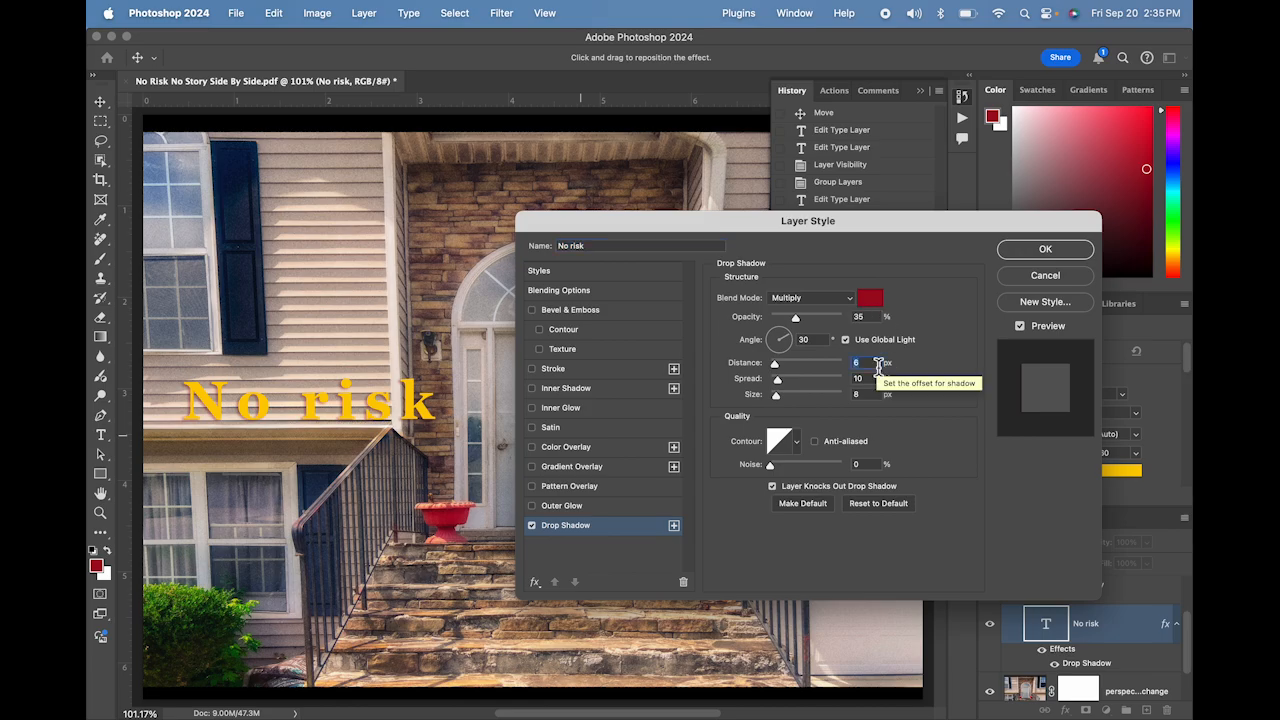
{"action": "left_click", "coordinate": [771, 333]}
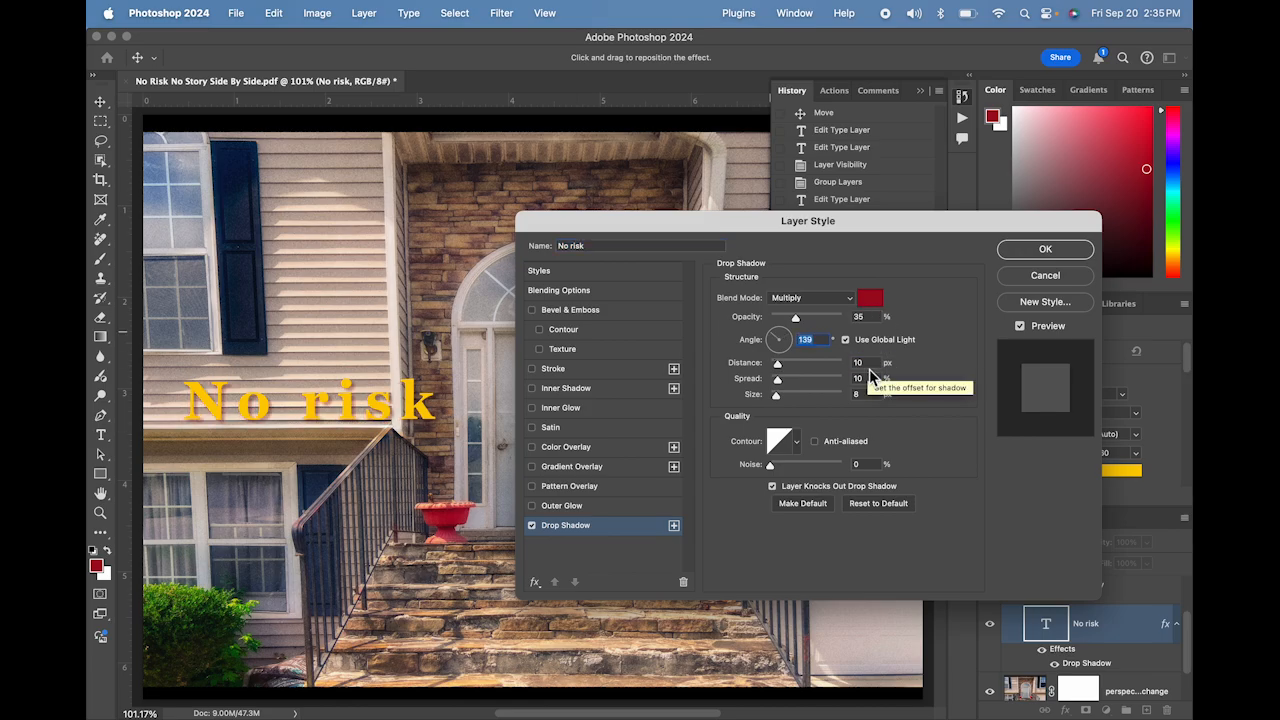
Step: Try a spread of 2% and a size of 2 px for the No risk drop shadow
{"action": "double_click", "coordinate": [858, 378]}
{"action": "type", "text": "2"}
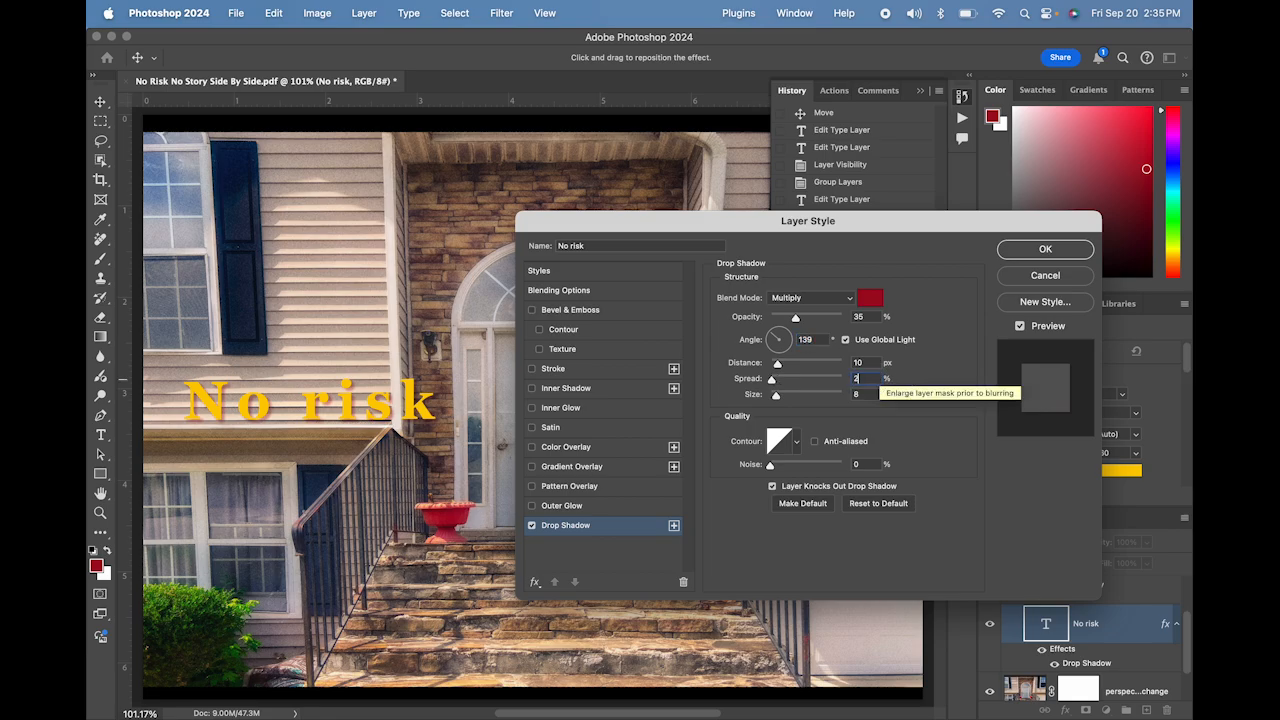
{"action": "key", "text": "Tab"}
{"action": "type", "text": "2"}
{"action": "key", "text": "Tab"}
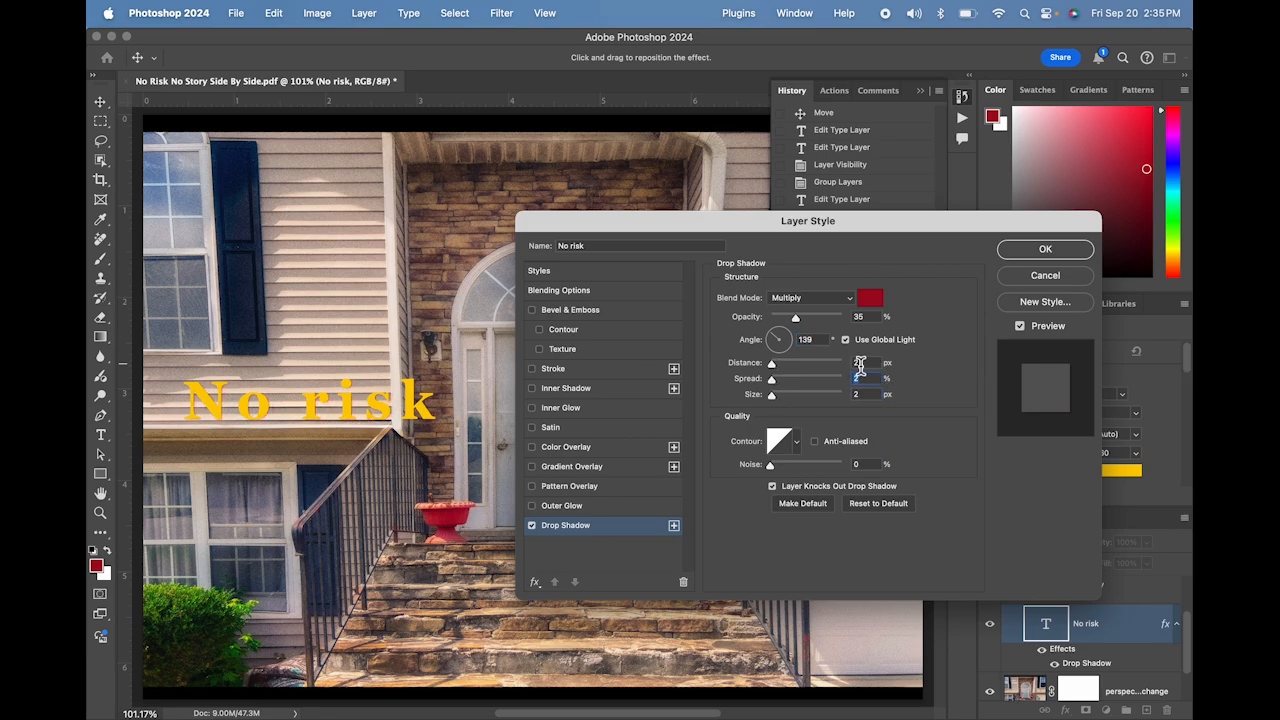
Step: Set the No risk drop shadow to 100% opacity, 10 px distance, 10% spread and 6 px size, and apply the style
{"action": "double_click", "coordinate": [860, 365]}
{"action": "double_click", "coordinate": [862, 317]}
{"action": "type", "text": "100"}
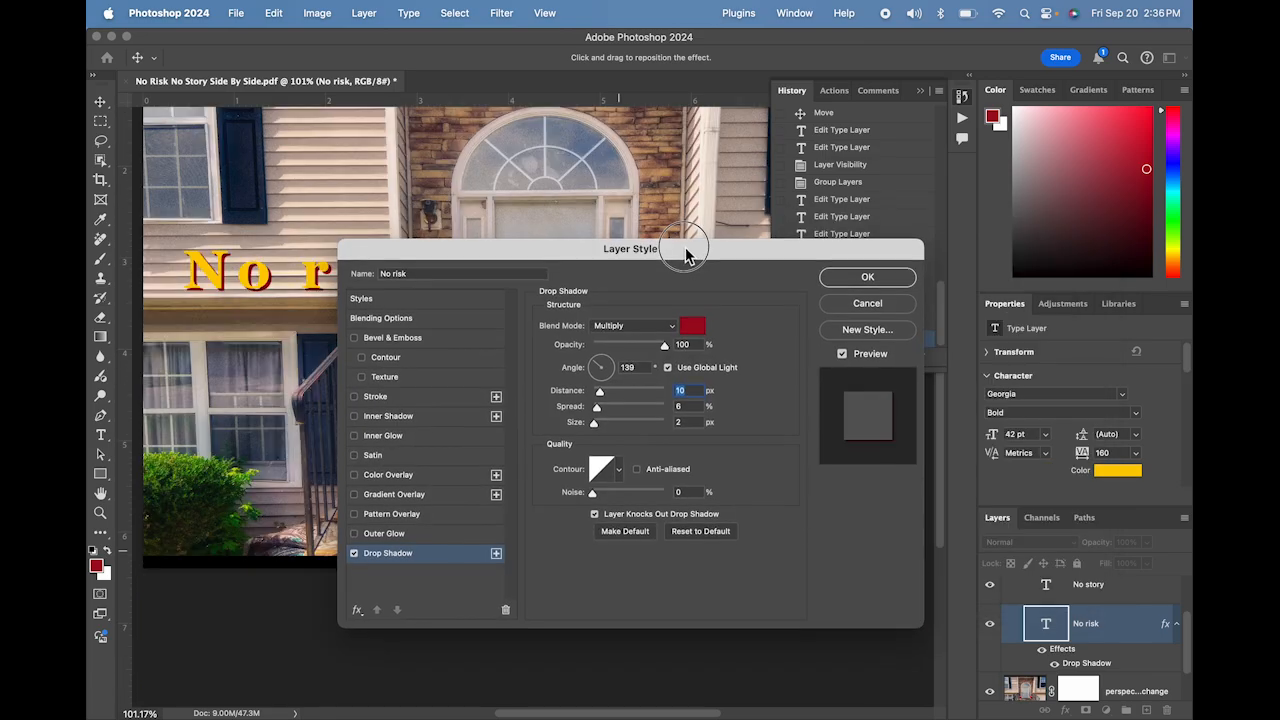
{"action": "left_click_drag", "start_coordinate": [686, 251], "coordinate": [634, 271]}
{"action": "key", "text": "Tab"}
{"action": "type", "text": "10"}
{"action": "key", "text": "Tab"}
{"action": "type", "text": "12"}
{"action": "type", "text": "6"}
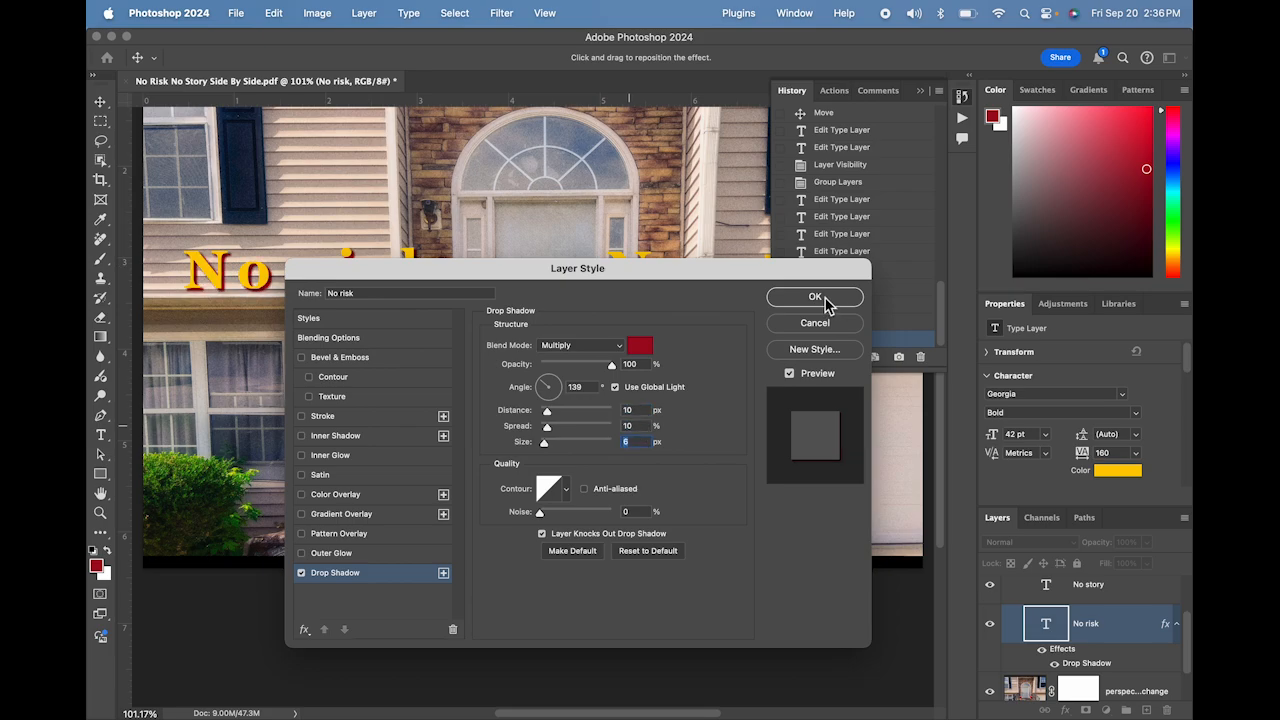
{"action": "left_click", "coordinate": [815, 297]}
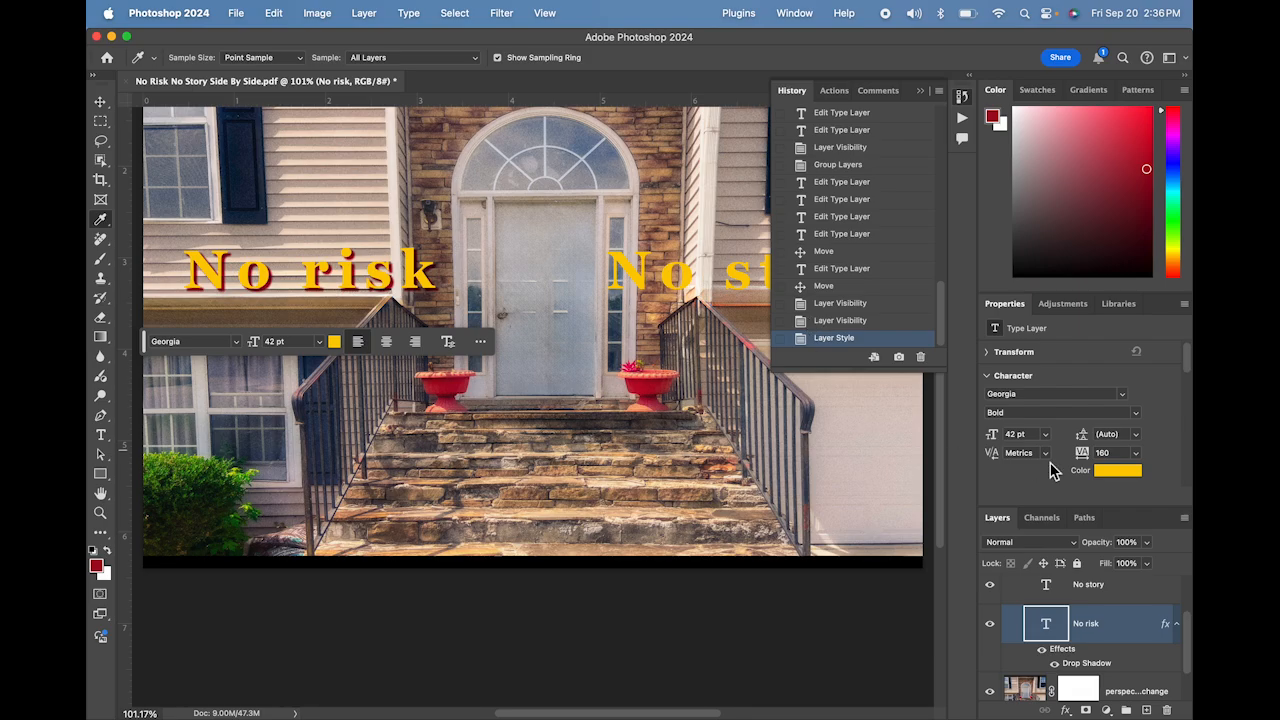
Step: Copy the drop shadow effects from the No risk text layer onto the No story text layer
{"action": "scroll", "coordinate": [665, 490], "scroll_direction": "right", "scroll_amount": 3}
{"action": "scroll", "coordinate": [665, 490], "scroll_direction": "up", "scroll_amount": 2}
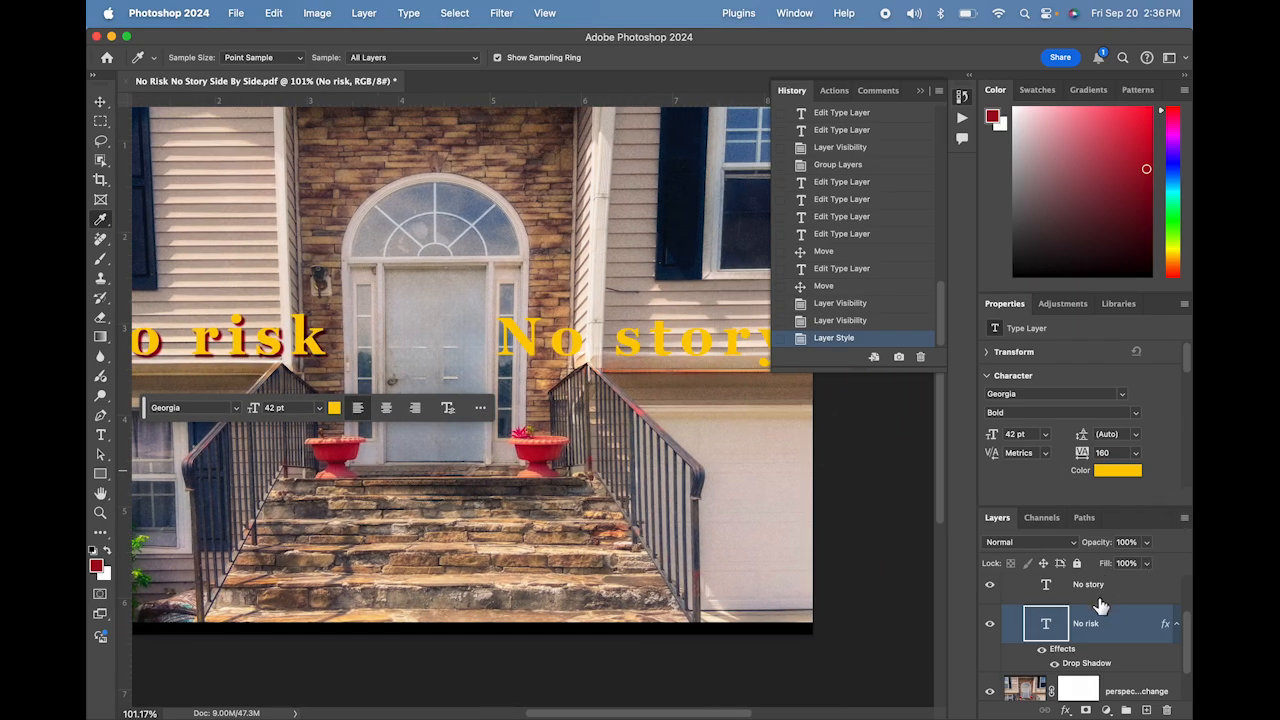
{"action": "key", "text": "t"}
{"action": "triple_click", "coordinate": [590, 343]}
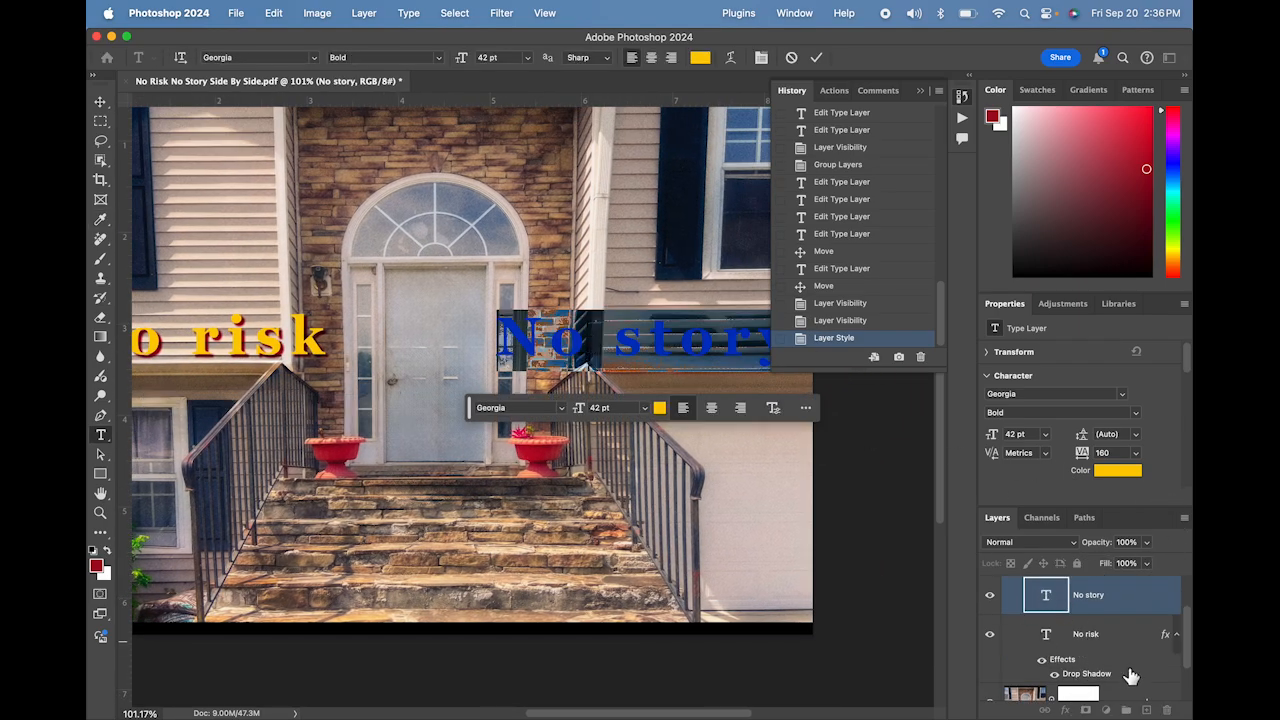
{"action": "scroll", "coordinate": [1092, 597], "scroll_direction": "down", "scroll_amount": 2}
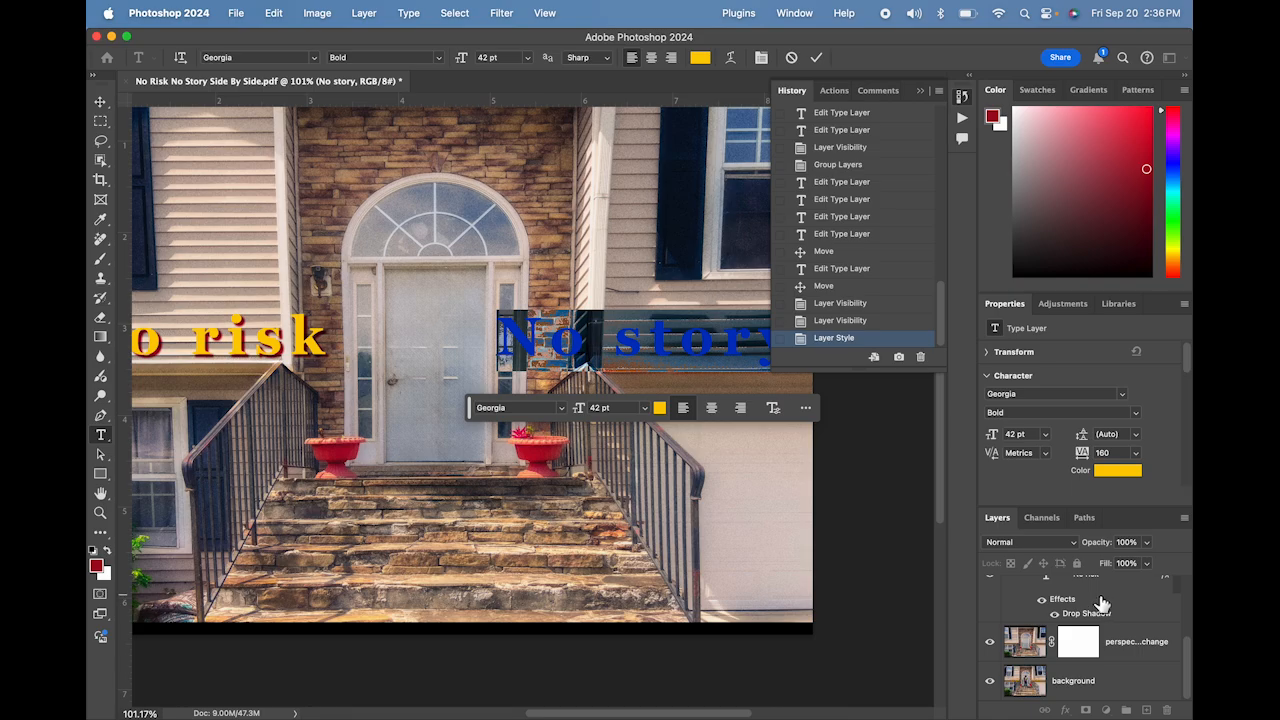
{"action": "left_click", "coordinate": [1102, 600]}
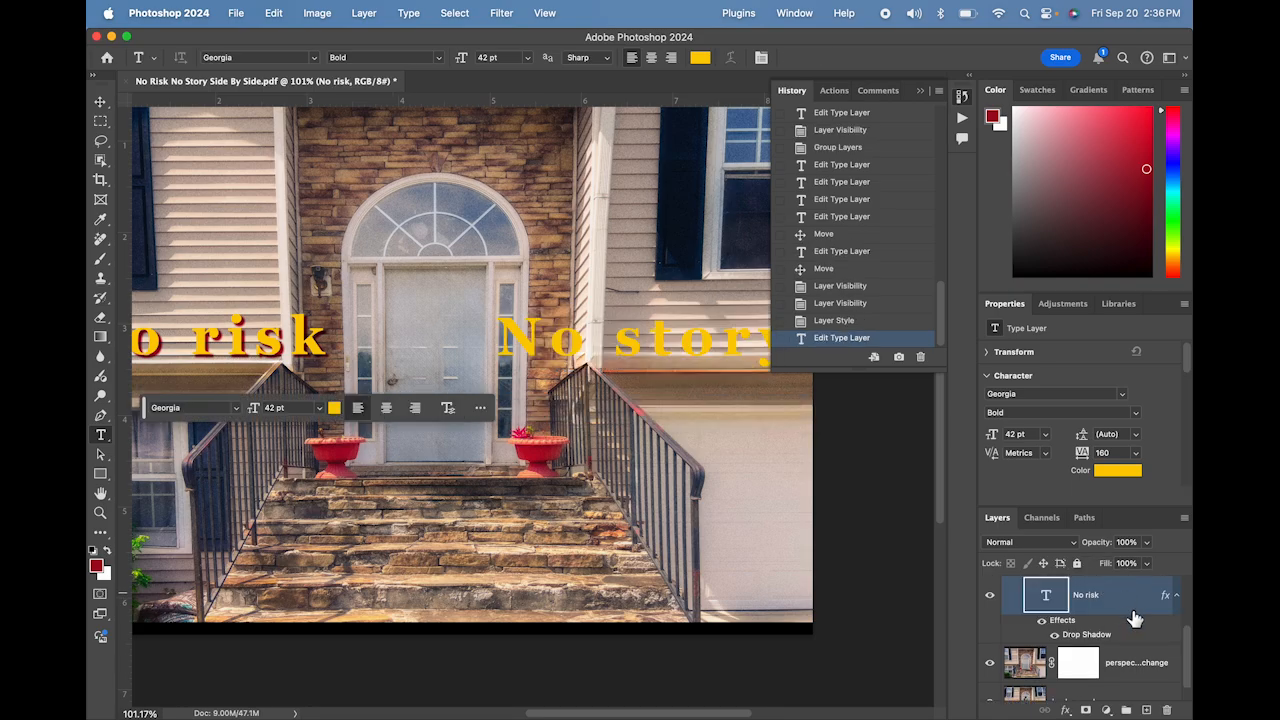
{"action": "scroll", "coordinate": [1120, 618], "scroll_direction": "up", "scroll_amount": 1}
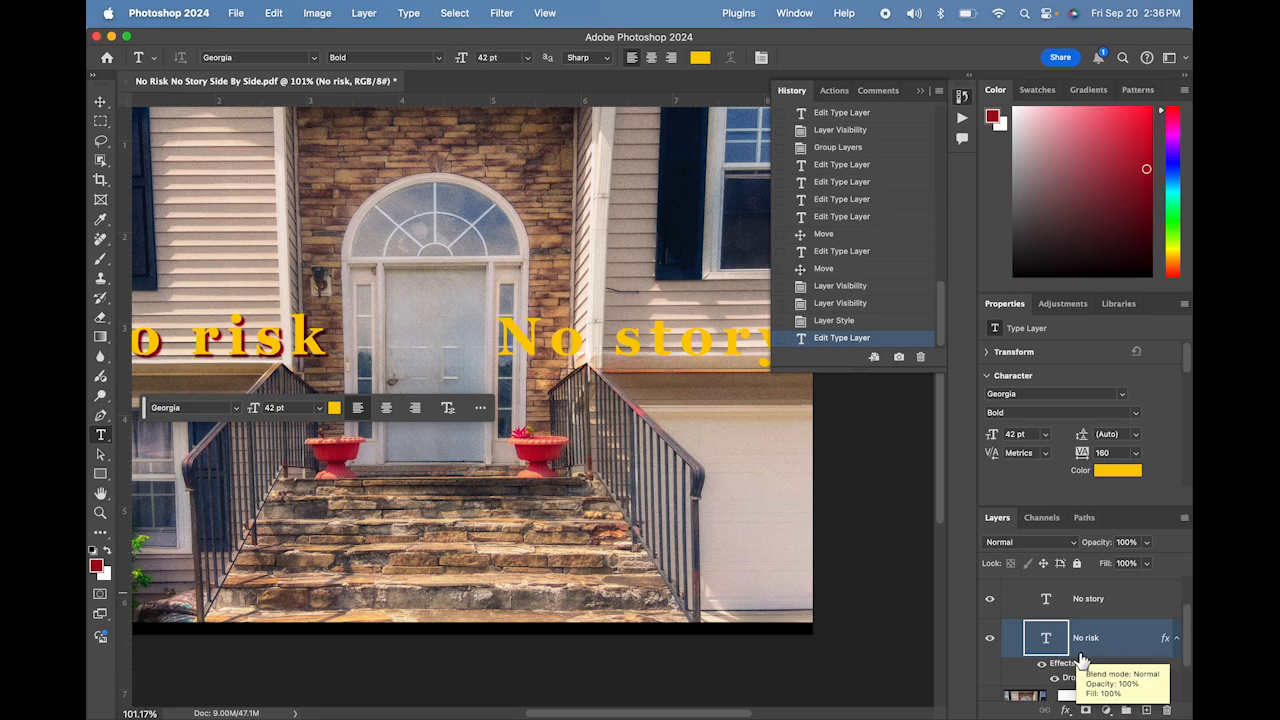
{"action": "left_click_drag", "start_coordinate": [1063, 665], "coordinate": [1094, 612]}
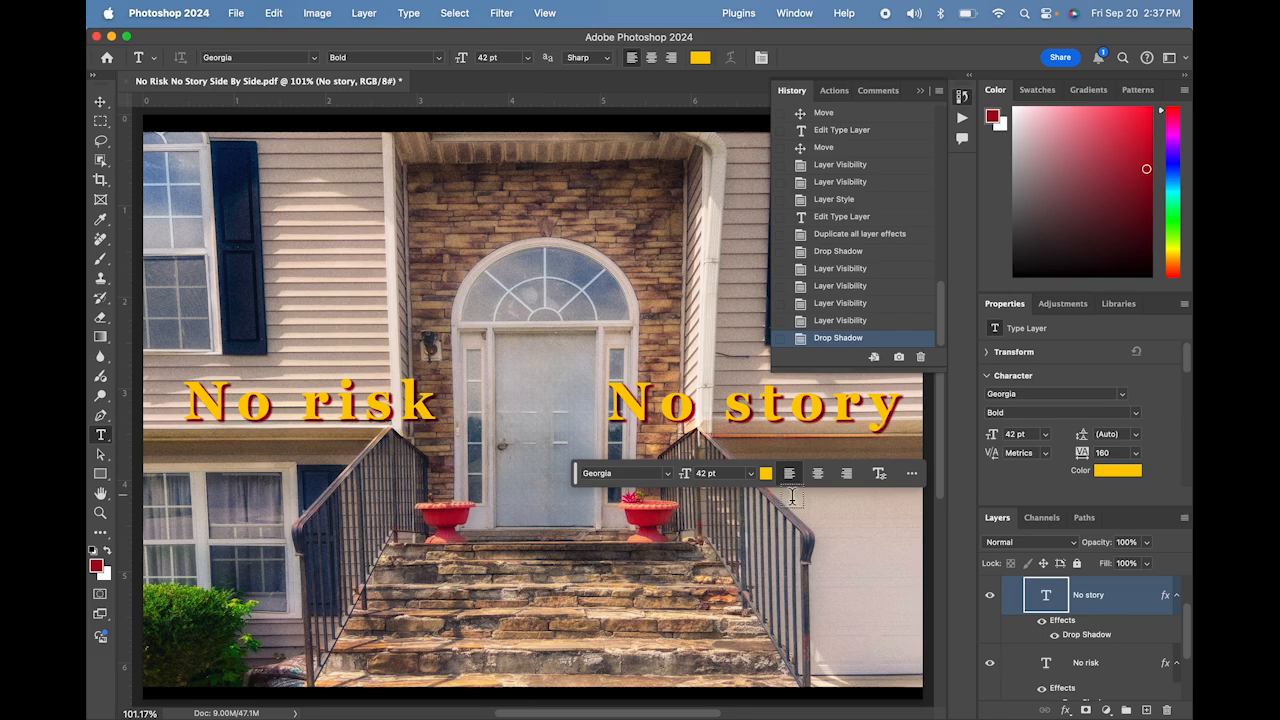
Step: Show the person layer again and check the whole composition fitted to the screen without the interface around it
{"action": "scroll", "coordinate": [1122, 627], "scroll_direction": "up", "scroll_amount": 2}
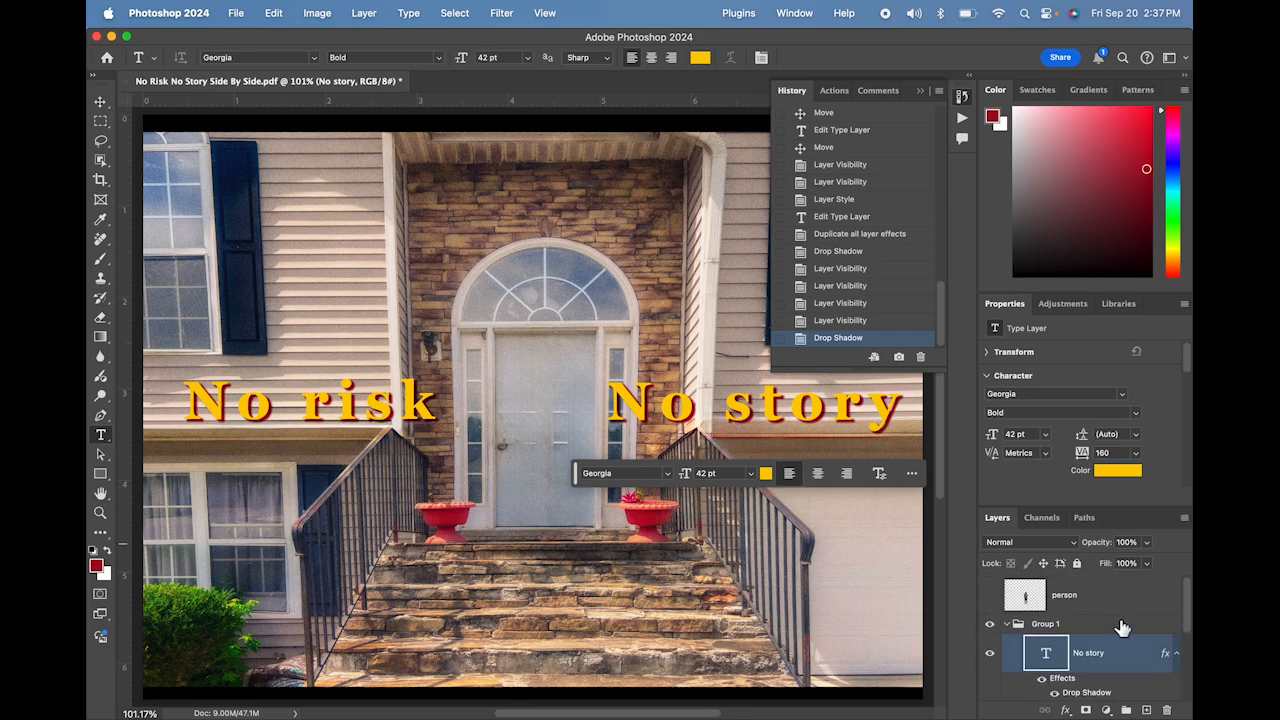
{"action": "left_click", "coordinate": [990, 596]}
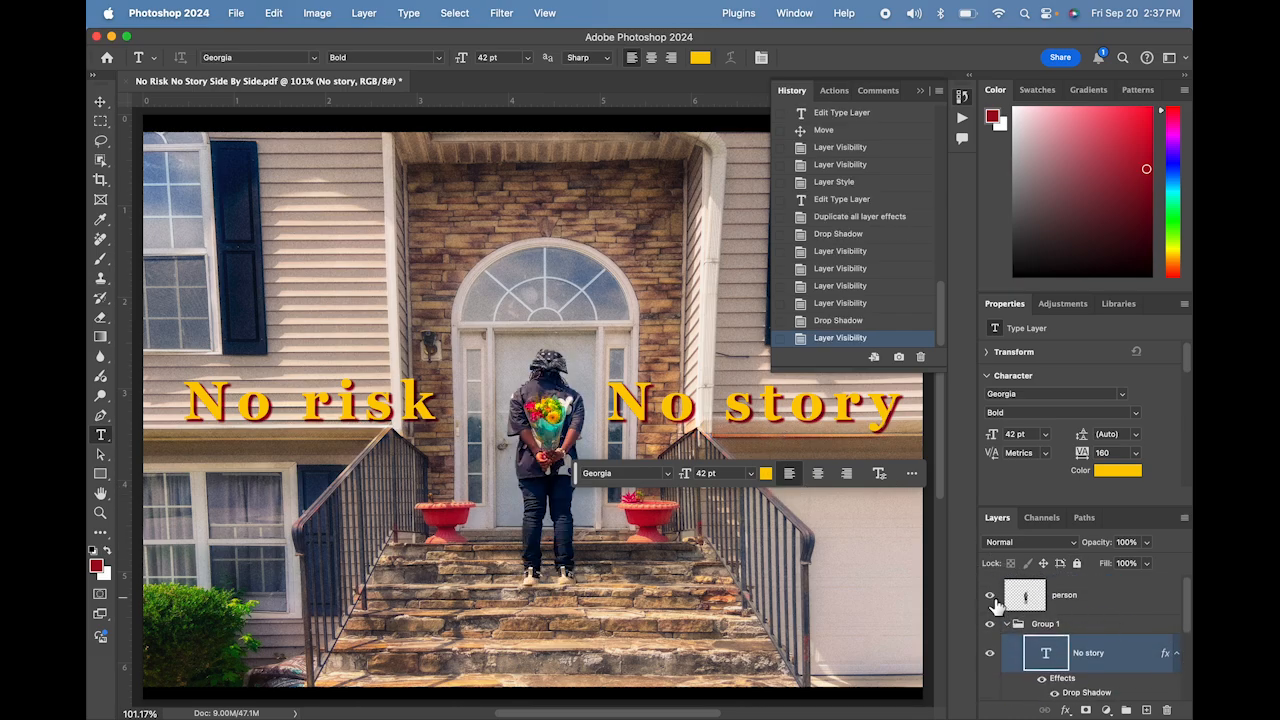
{"action": "key", "text": "Tab"}
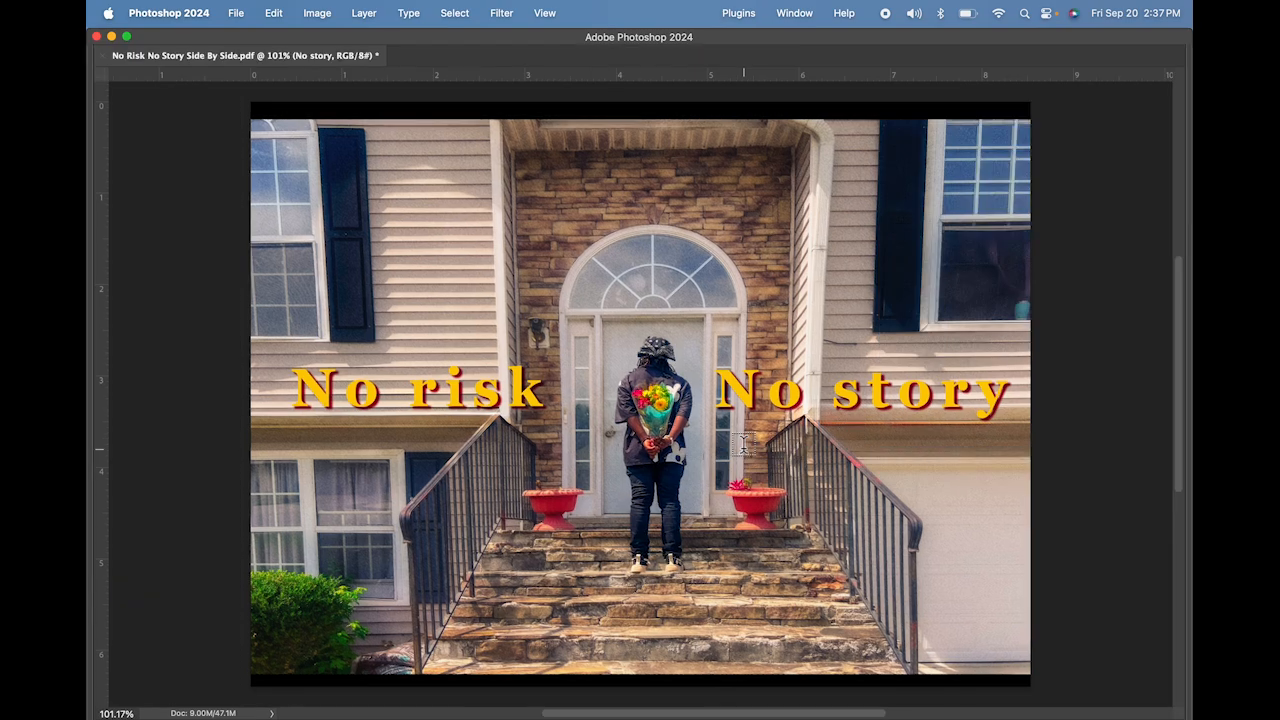
{"action": "key", "text": "super+0"}
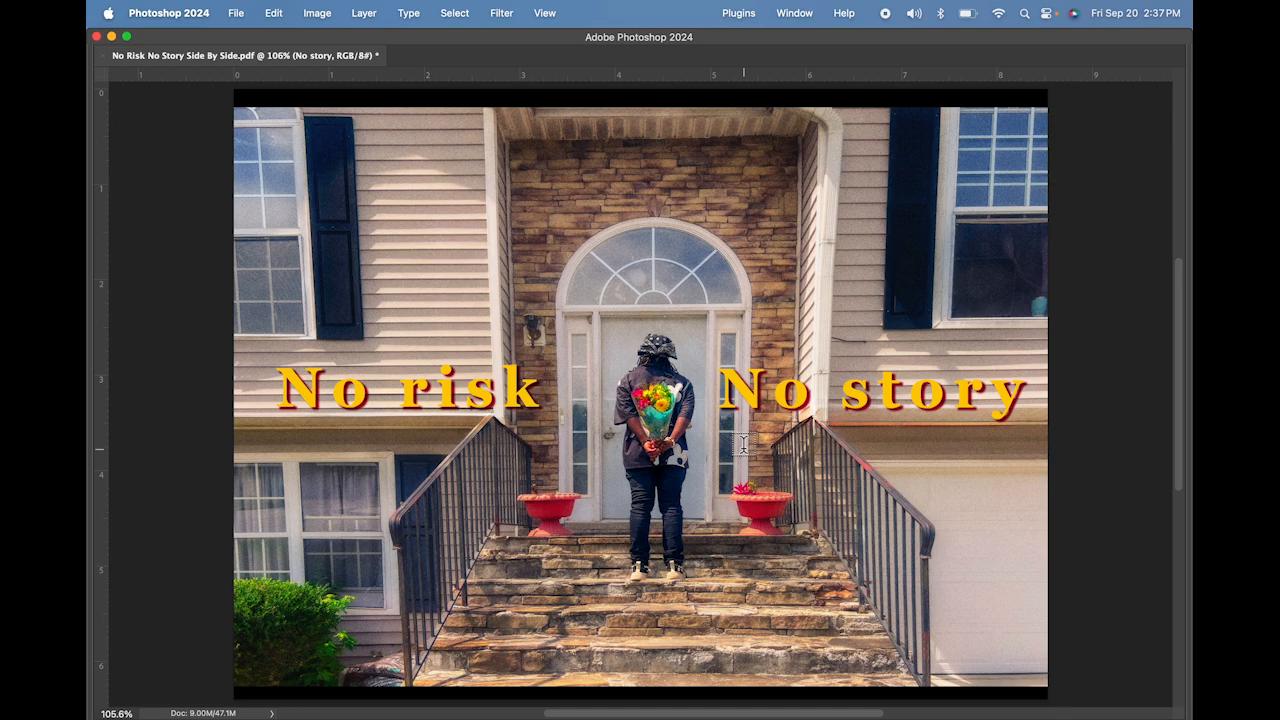
{"action": "key", "text": "Tab"}
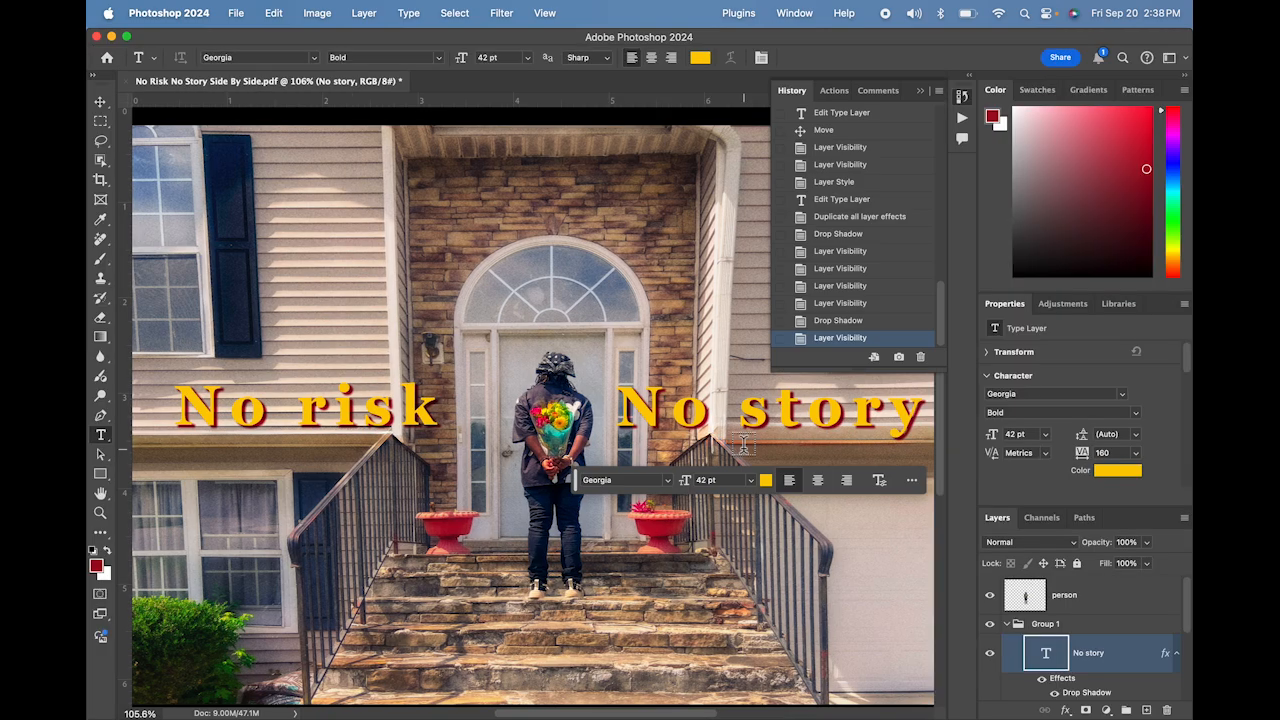
Step: Compare the original with the edited composite by repeatedly showing only the background layer and restoring the other layers
{"action": "scroll", "coordinate": [1010, 640], "scroll_direction": "down", "scroll_amount": 2}
{"action": "left_click", "coordinate": [990, 686]}
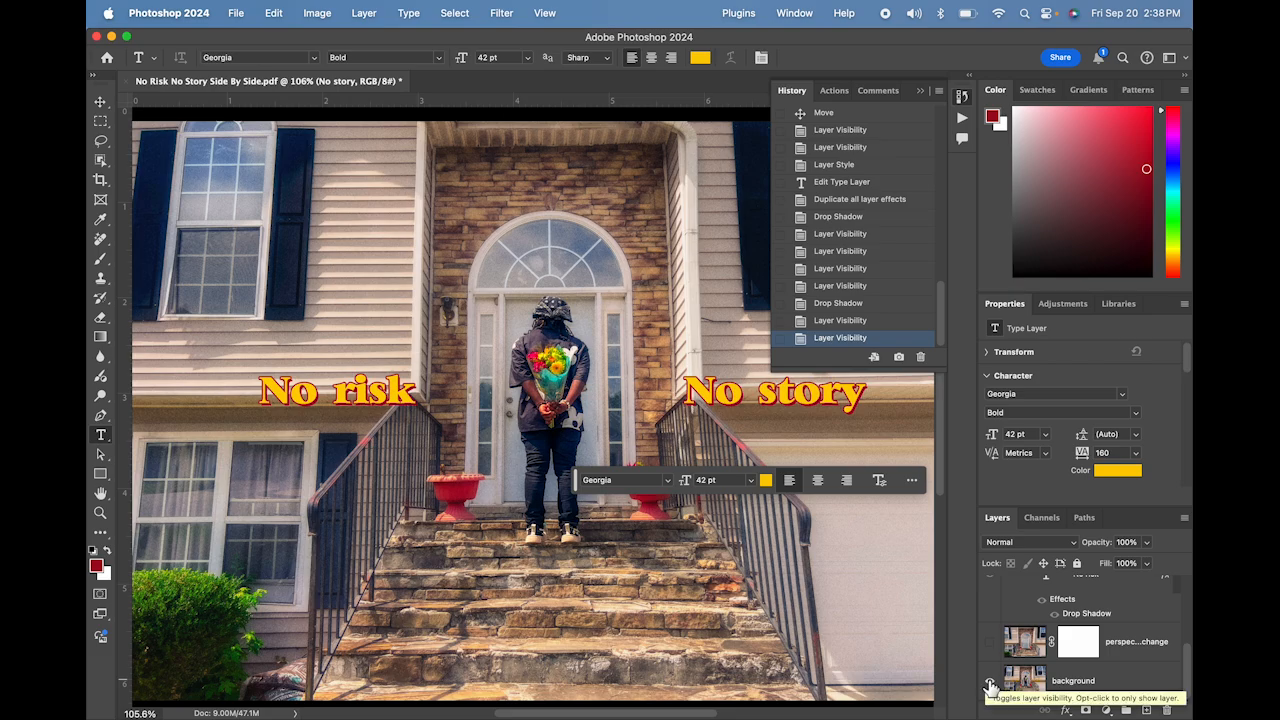
{"action": "left_click", "coordinate": [990, 686]}
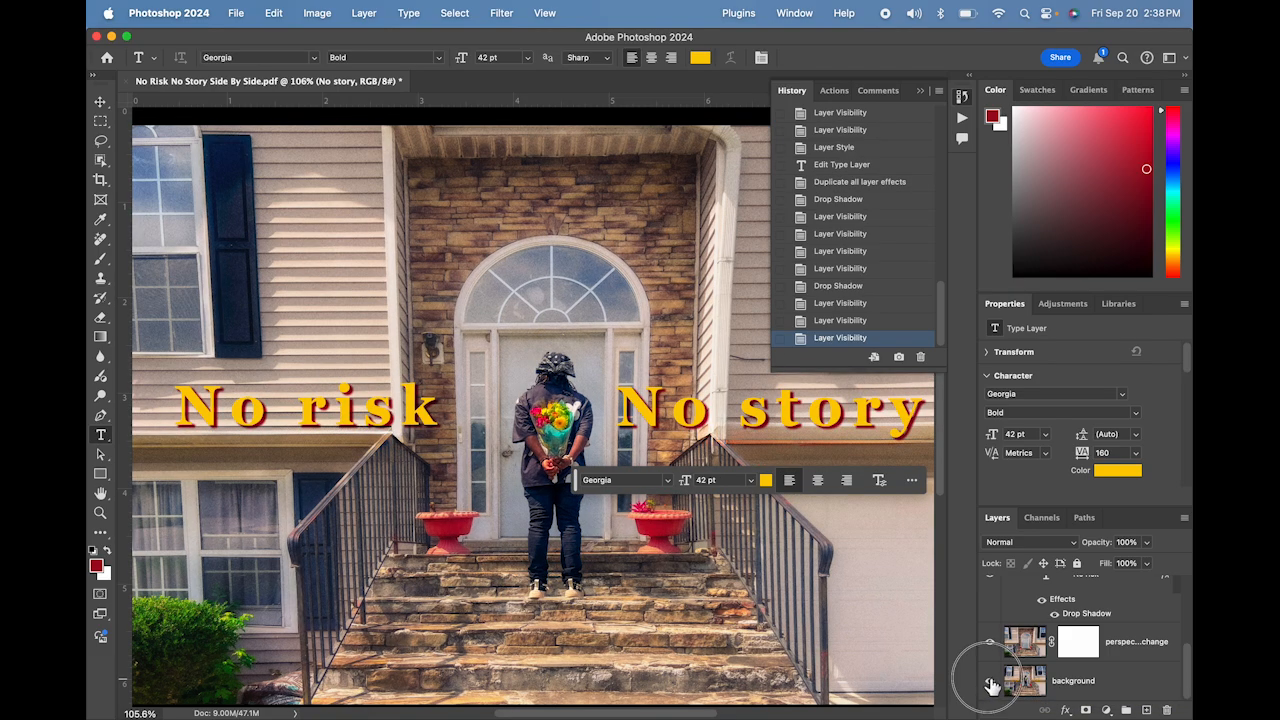
{"action": "left_click", "coordinate": [990, 686]}
{"action": "left_click", "coordinate": [990, 686]}
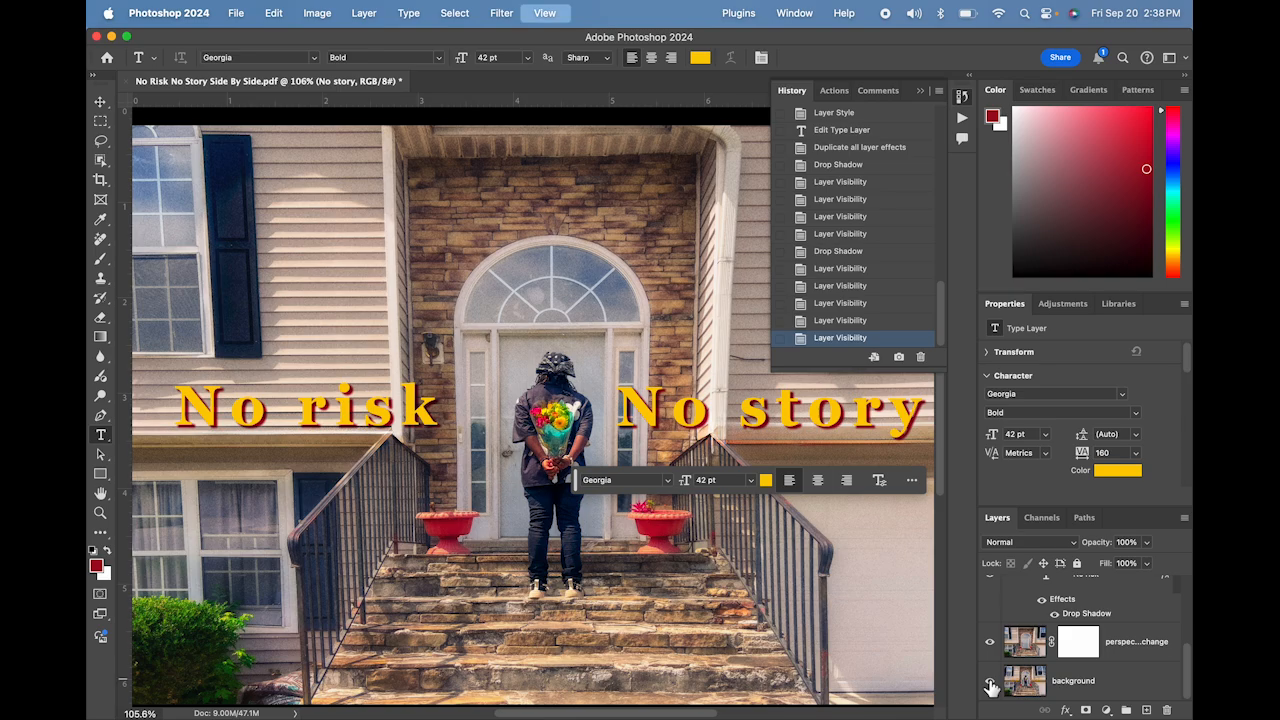
Step: View the composite fitted to the screen in full-screen mode with the interface hidden
{"action": "key", "text": "super+minus"}
{"action": "key", "text": "super+minus"}
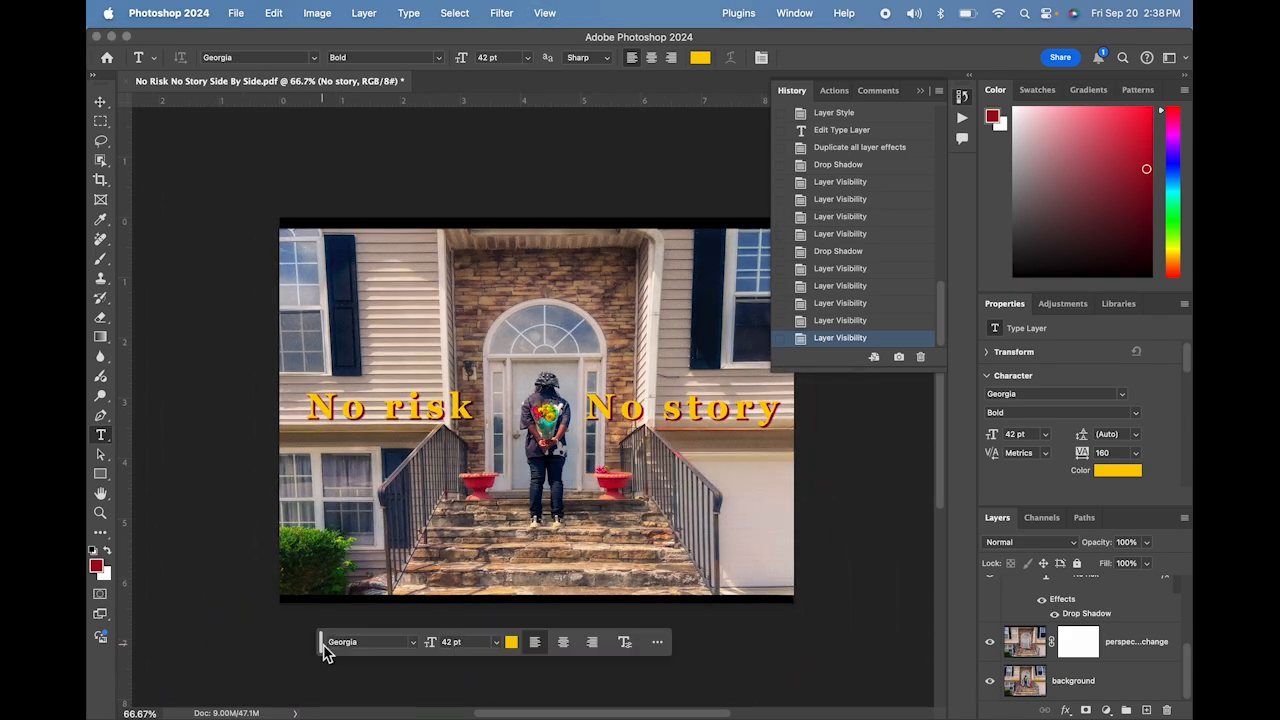
{"action": "key", "text": "super+0"}
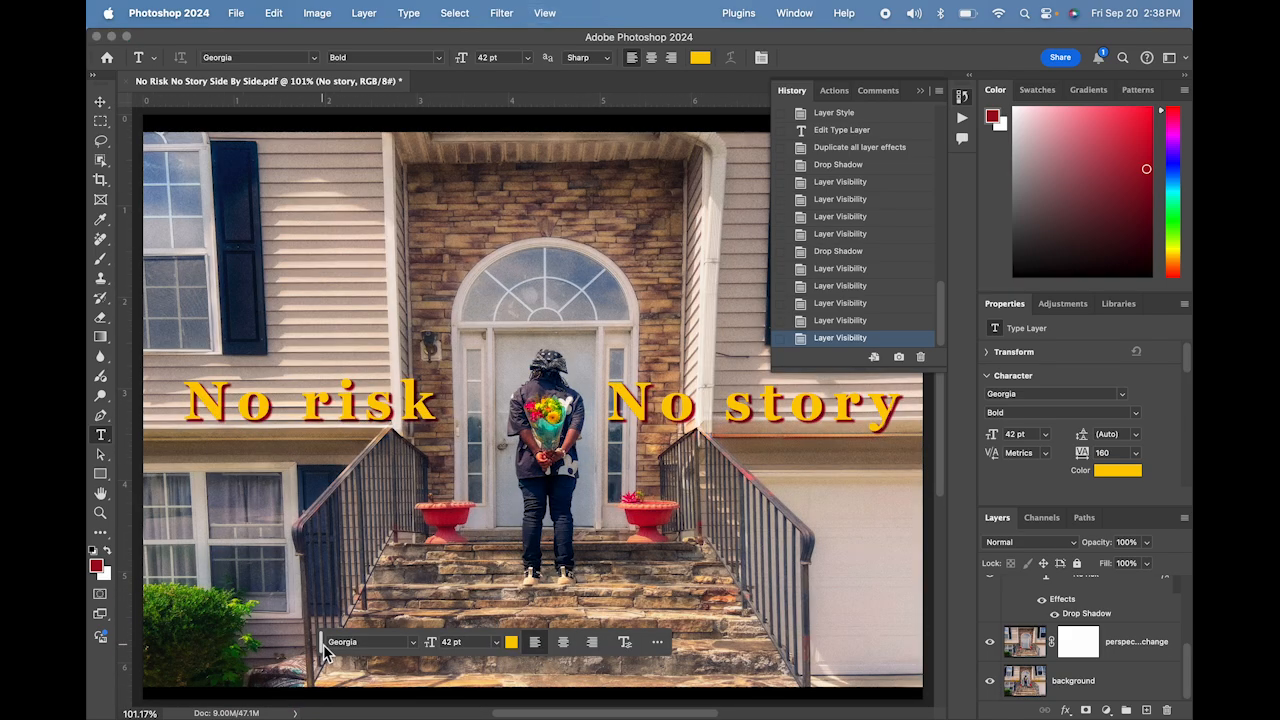
{"action": "key", "text": "f"}
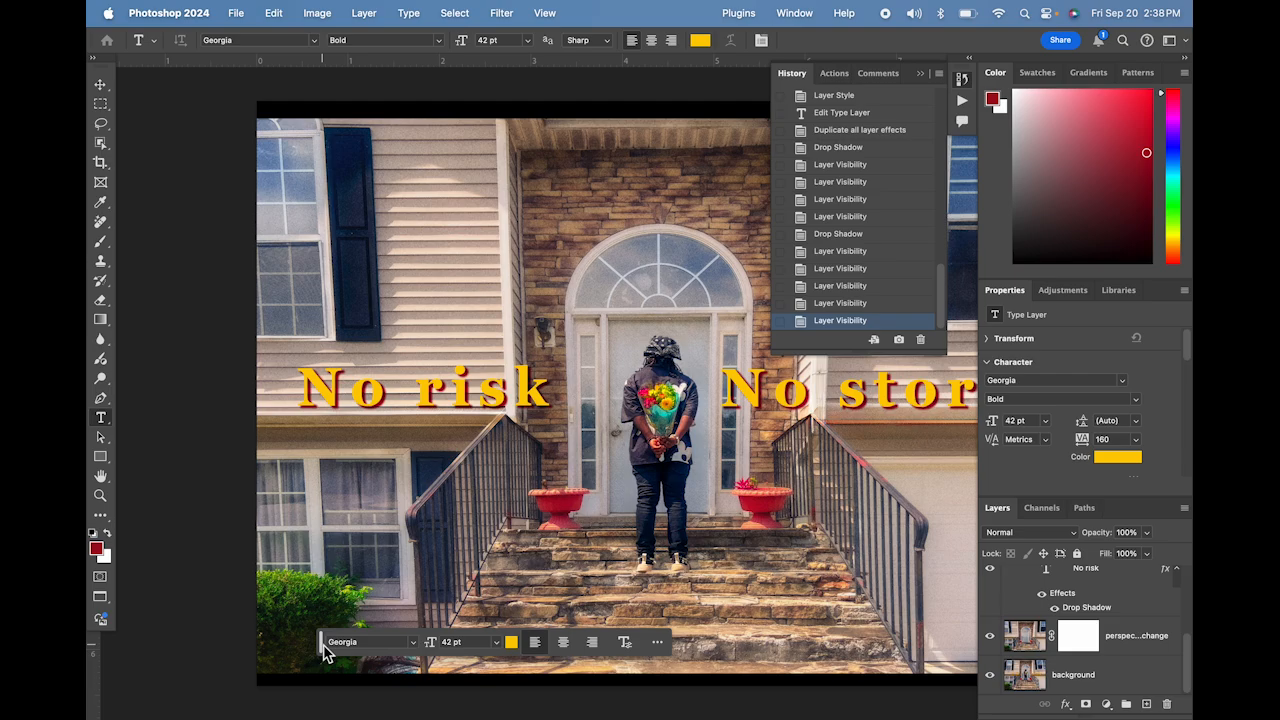
{"action": "key", "text": "Tab"}
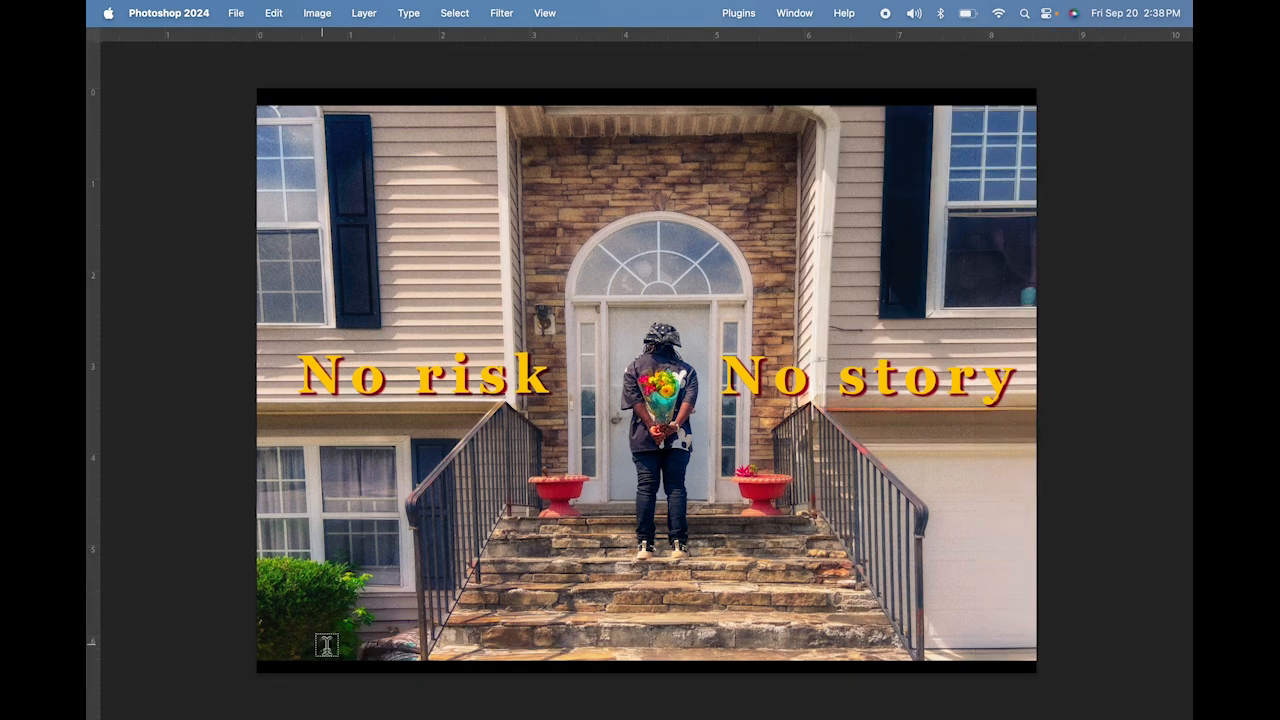